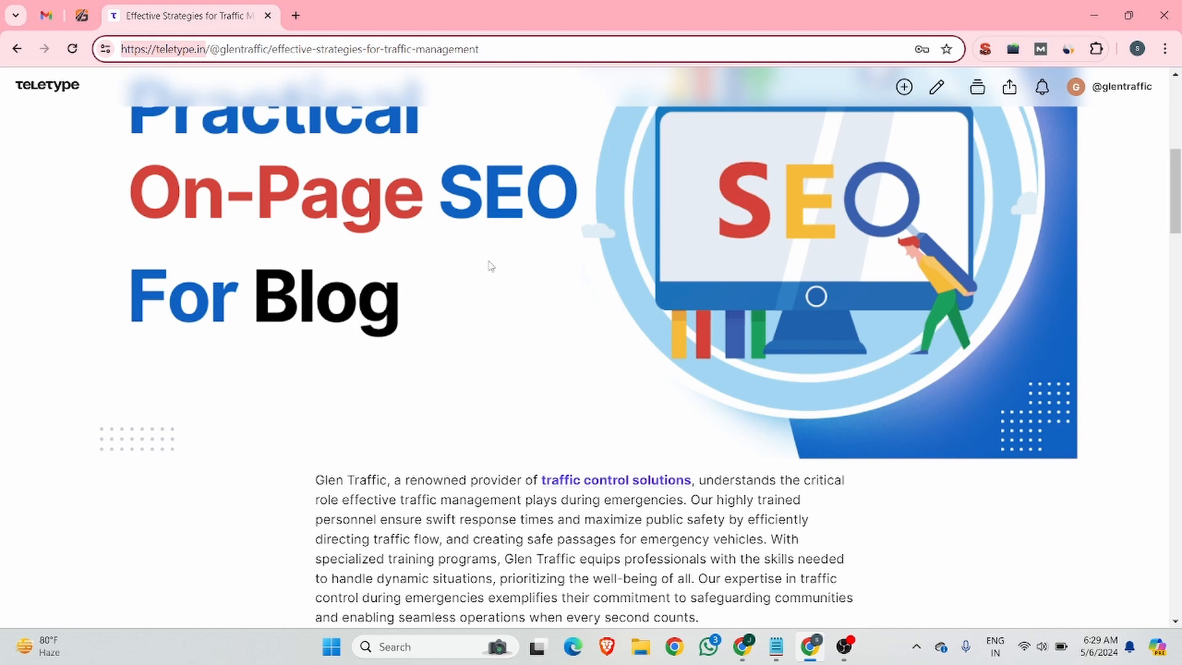
Bring the browser window showing the Teletype sign-up page to the front.
mouse_move(743, 645)
left_click(726, 591)
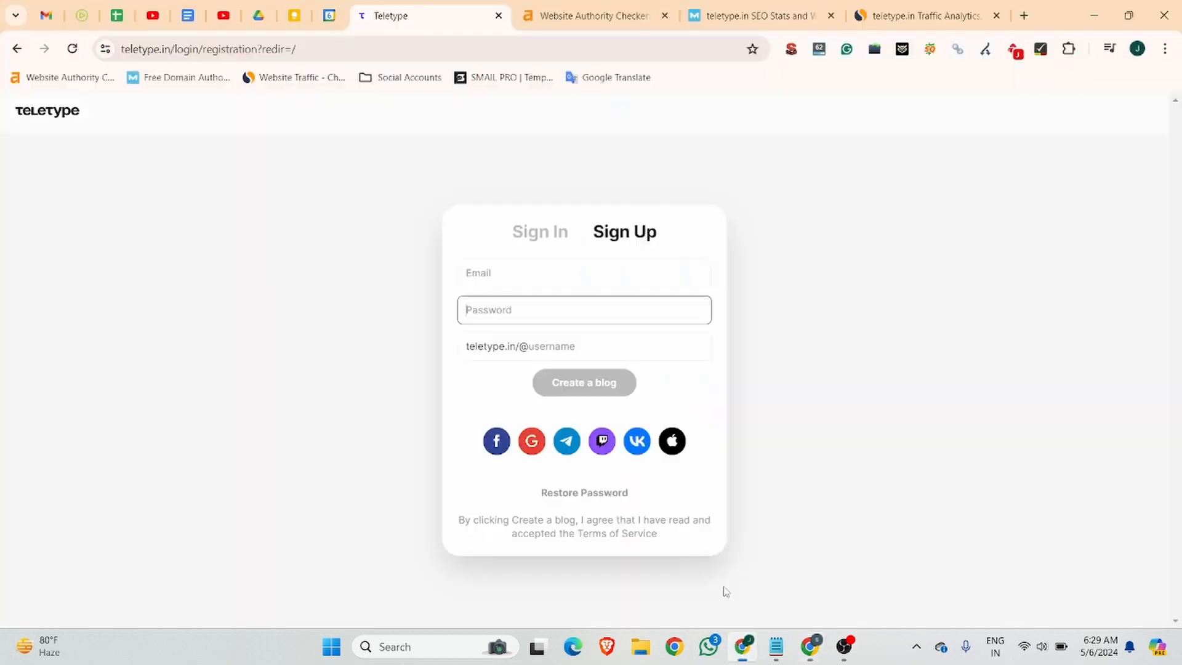
Review teletype.in's ahrefs authority, Moz domain stats and Similarweb traffic analytics.
left_click(574, 7)
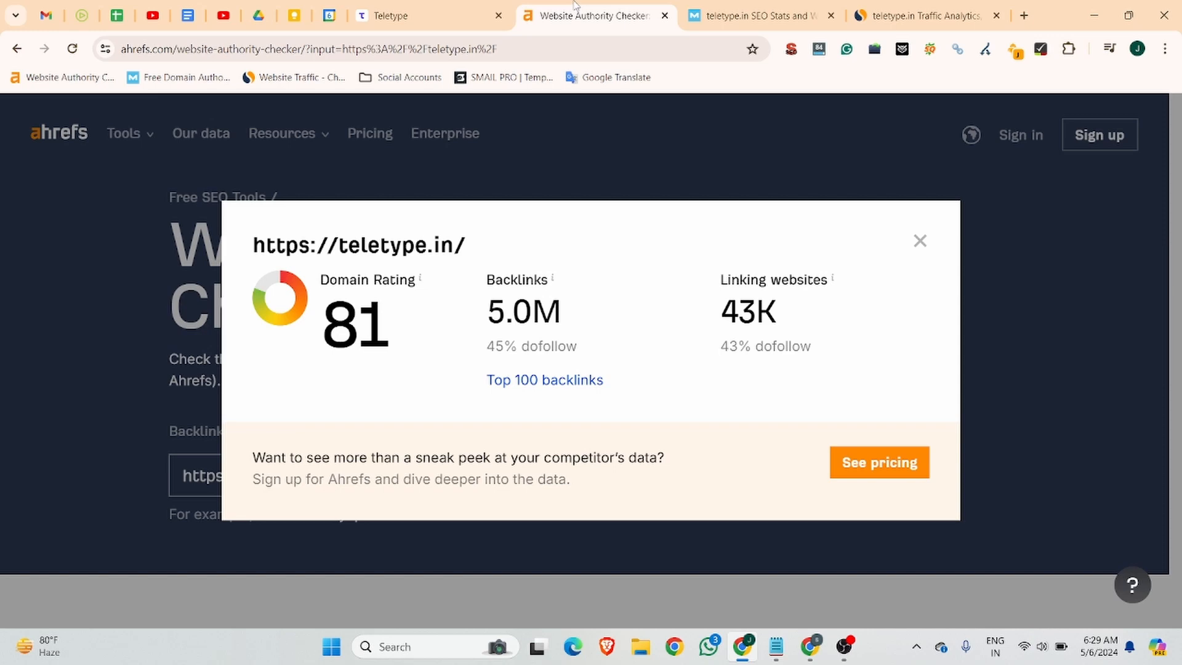
left_click(715, 7)
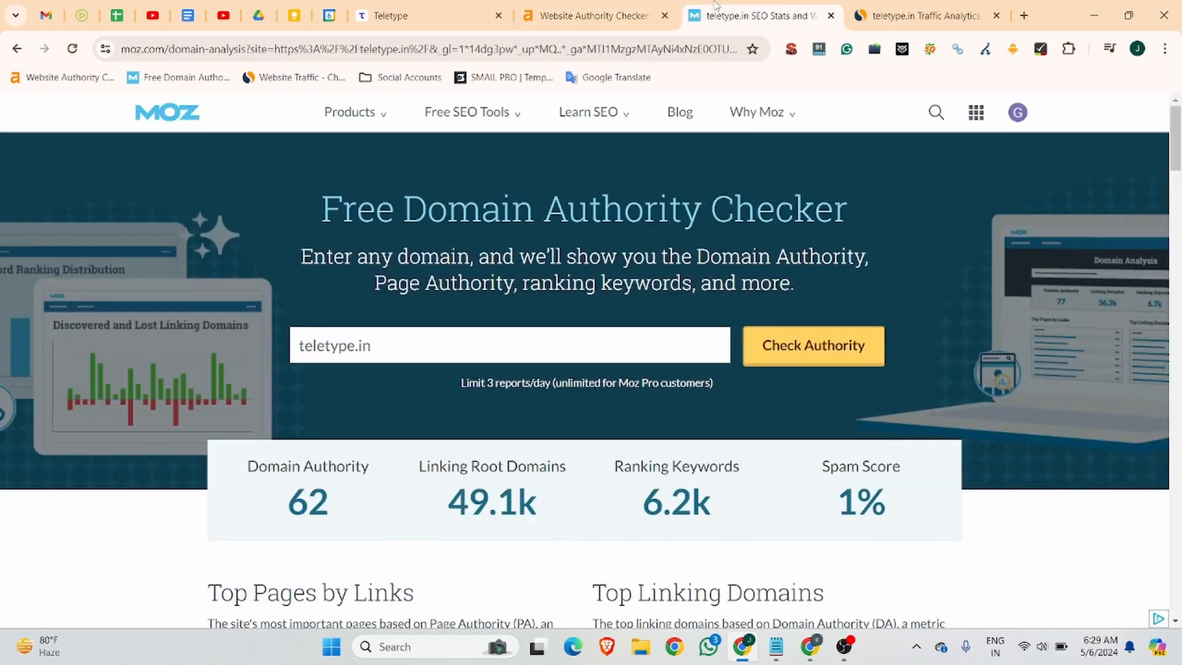
left_click(915, 8)
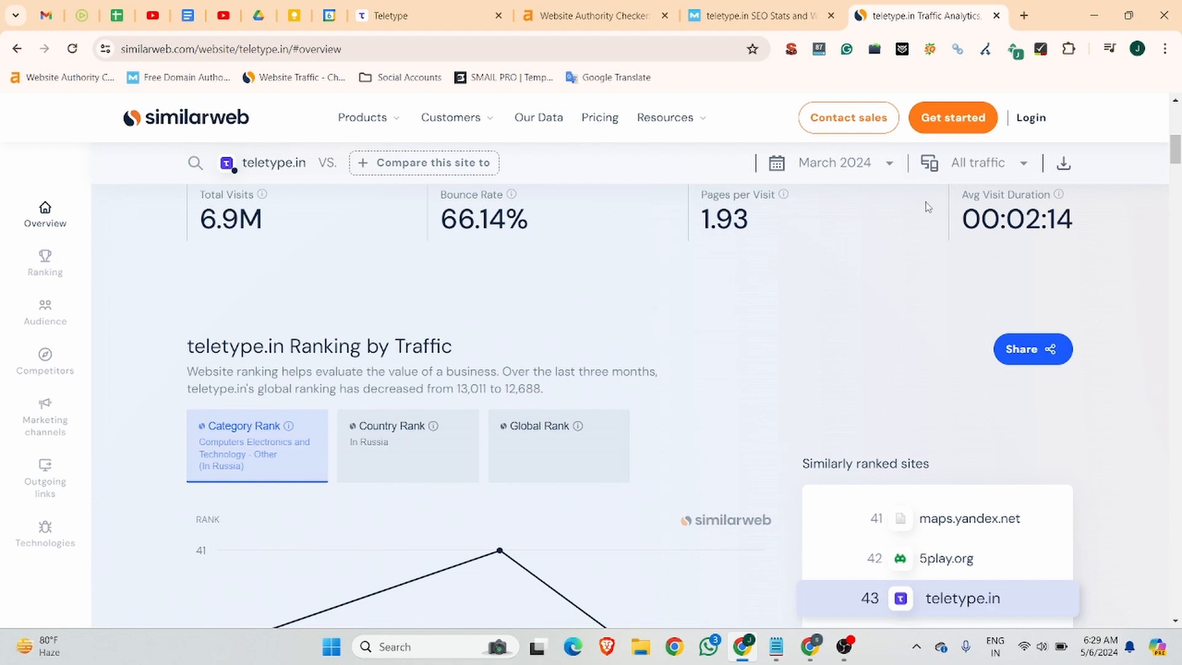
Open another profile's window, then show Similarweb's country breakdown led by Russia at 59.69%.
left_click(1137, 49)
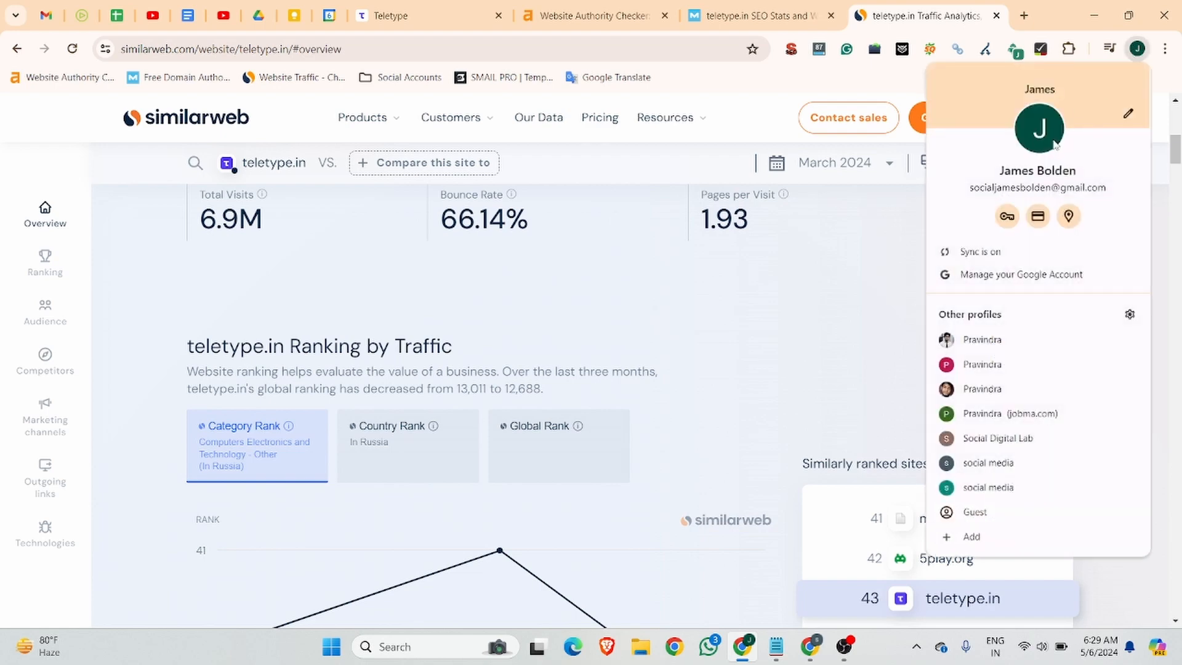
left_click(1028, 343)
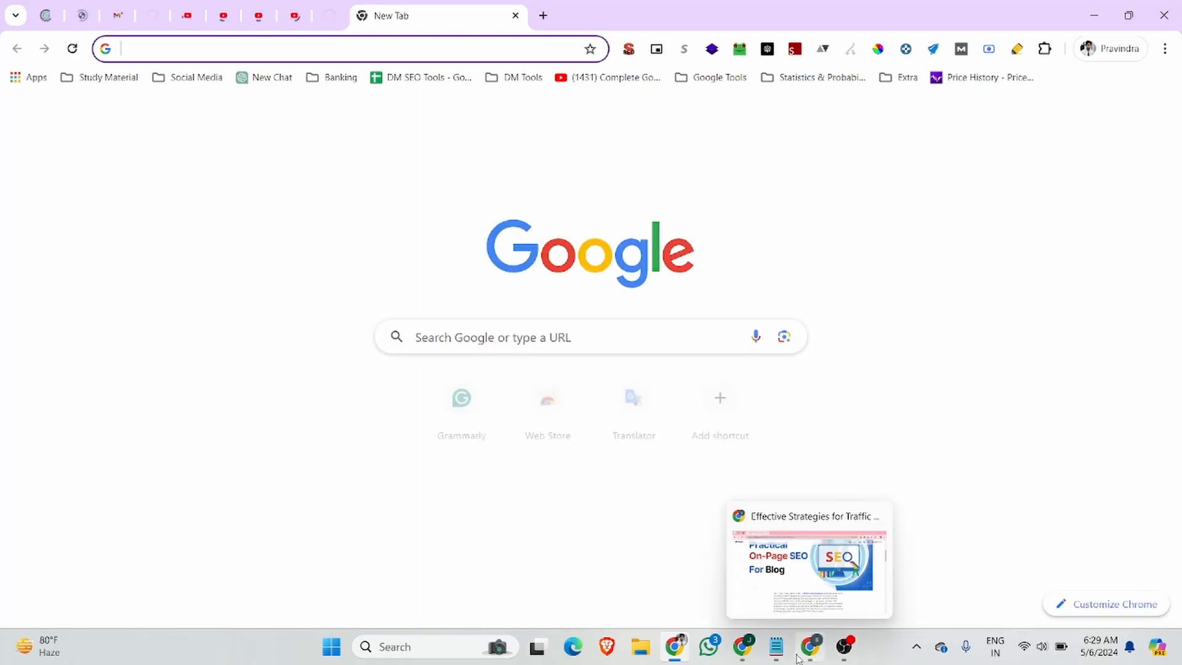
left_click(745, 652)
scroll(489, 358, "down", 10)
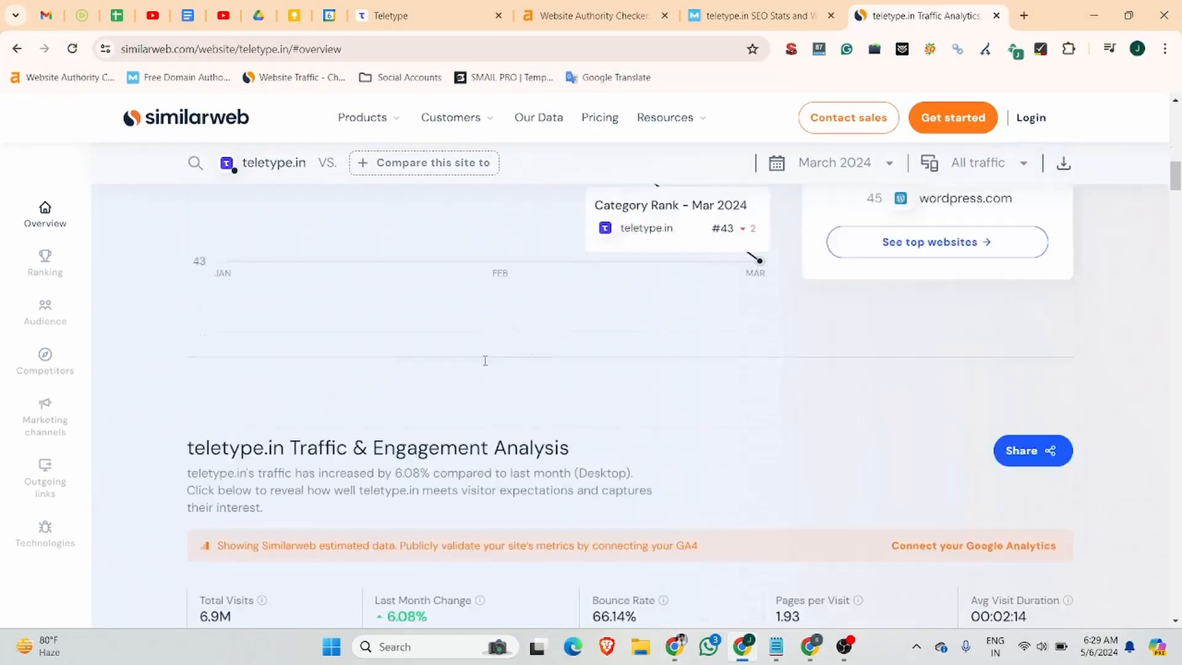
scroll(488, 359, "down", 8)
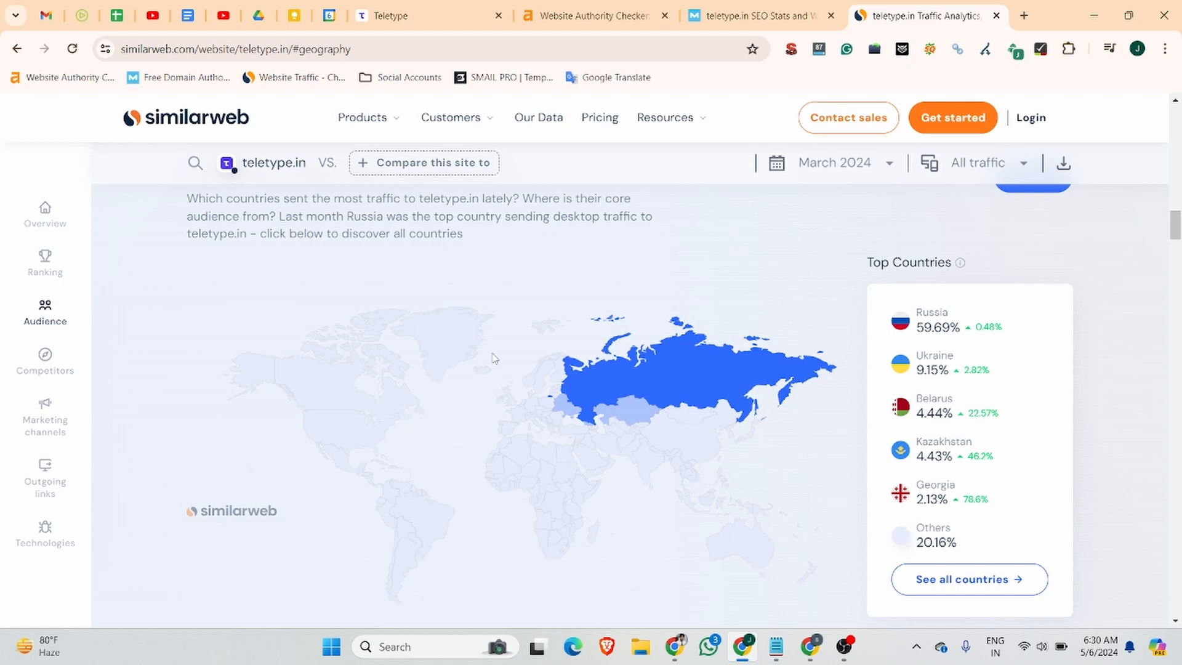
Trim the Teletype tab's address to teletype.in and load the homepage.
left_click(385, 14)
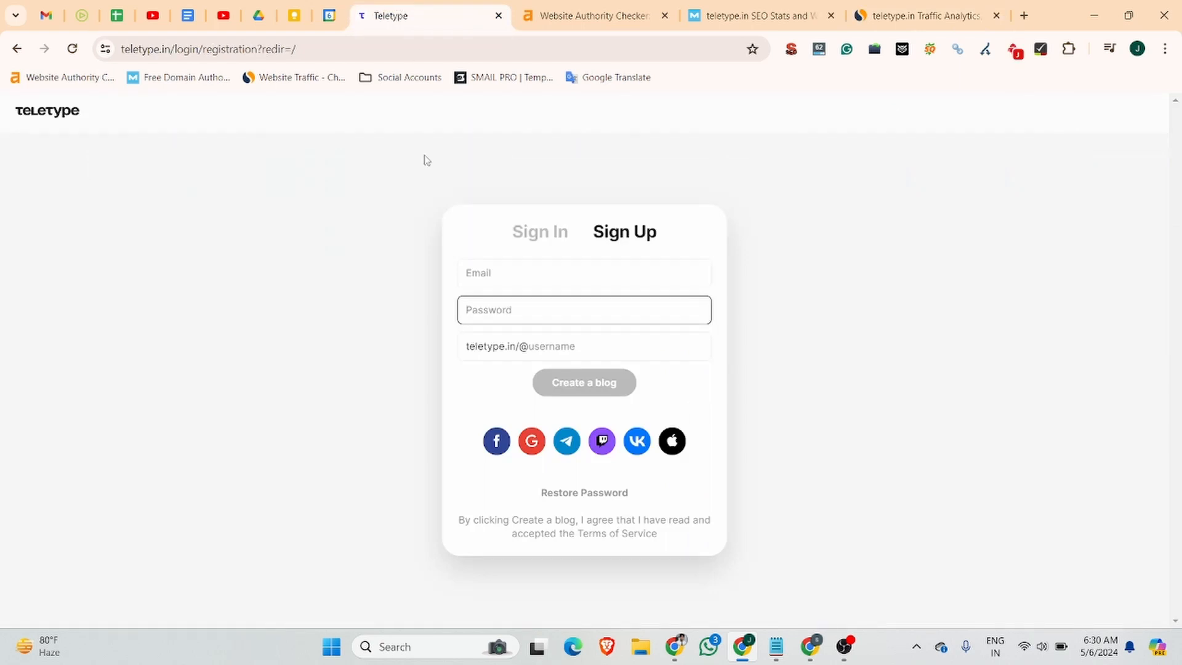
left_click_drag(172, 49, 91, 42)
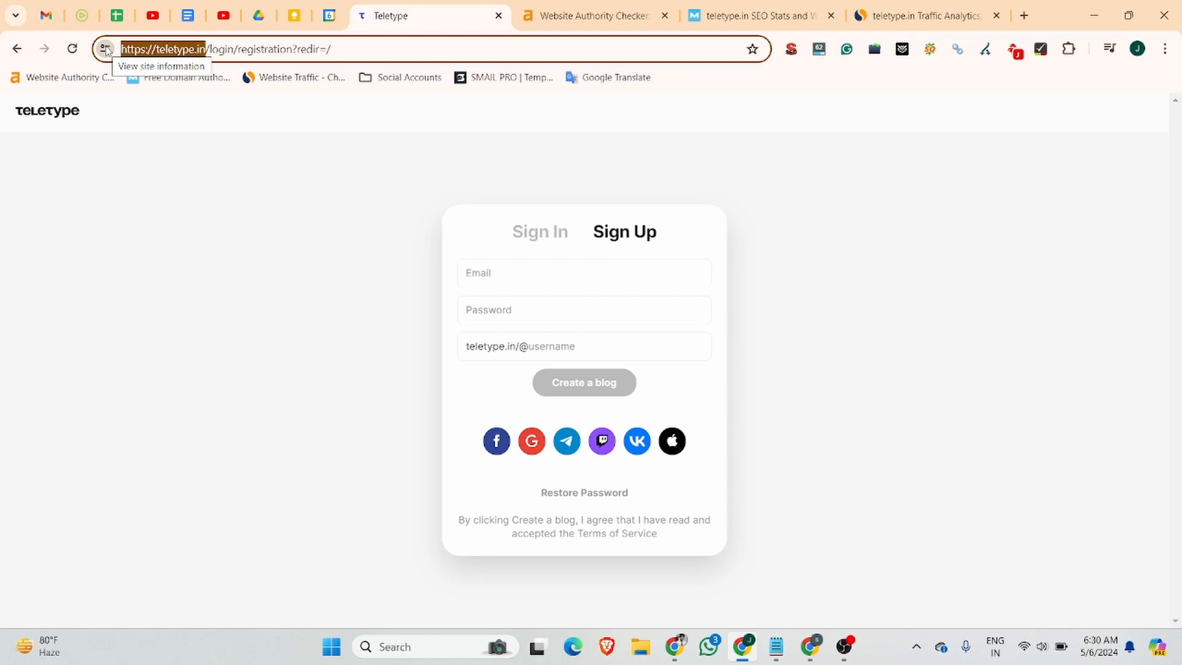
left_click_drag(209, 49, 478, 45)
key("BackSpace")
key("Return")
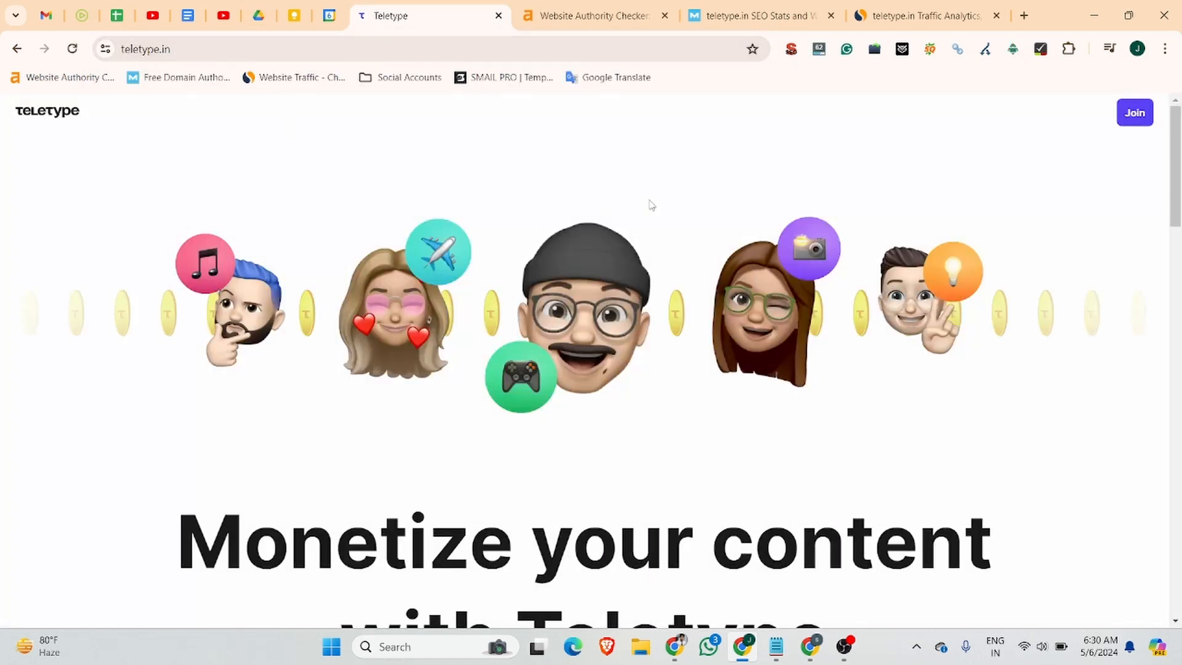
Open the Join registration form from the Teletype homepage.
scroll(648, 203, "down", 10)
scroll(784, 217, "up", 4)
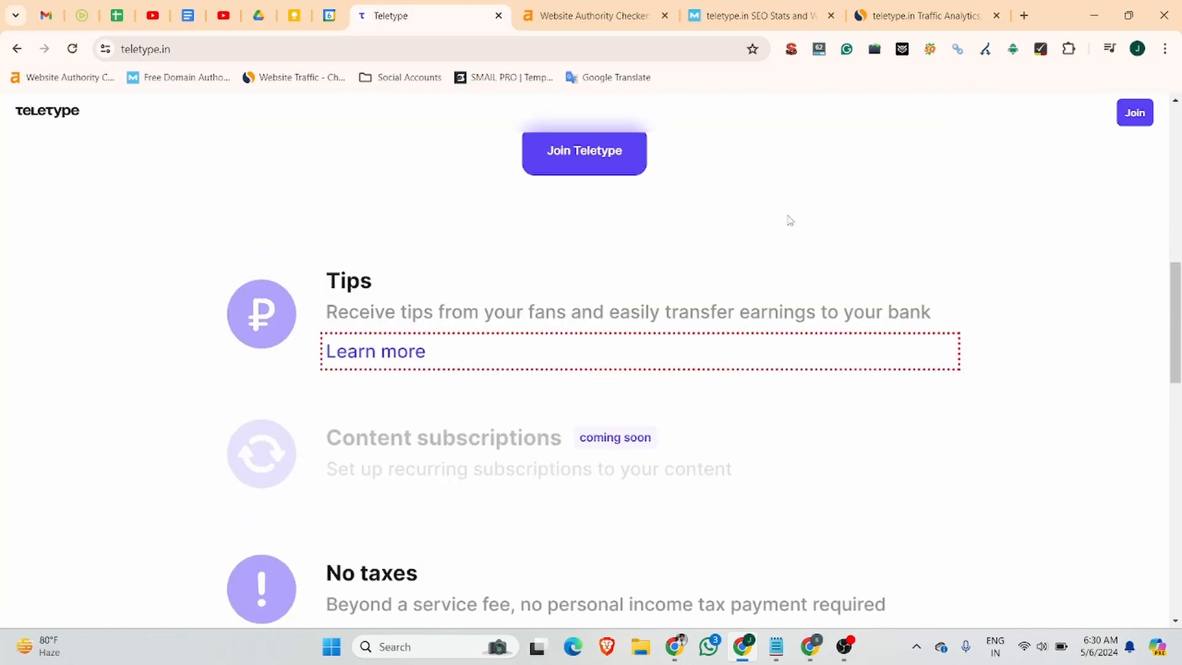
scroll(800, 218, "up", 8)
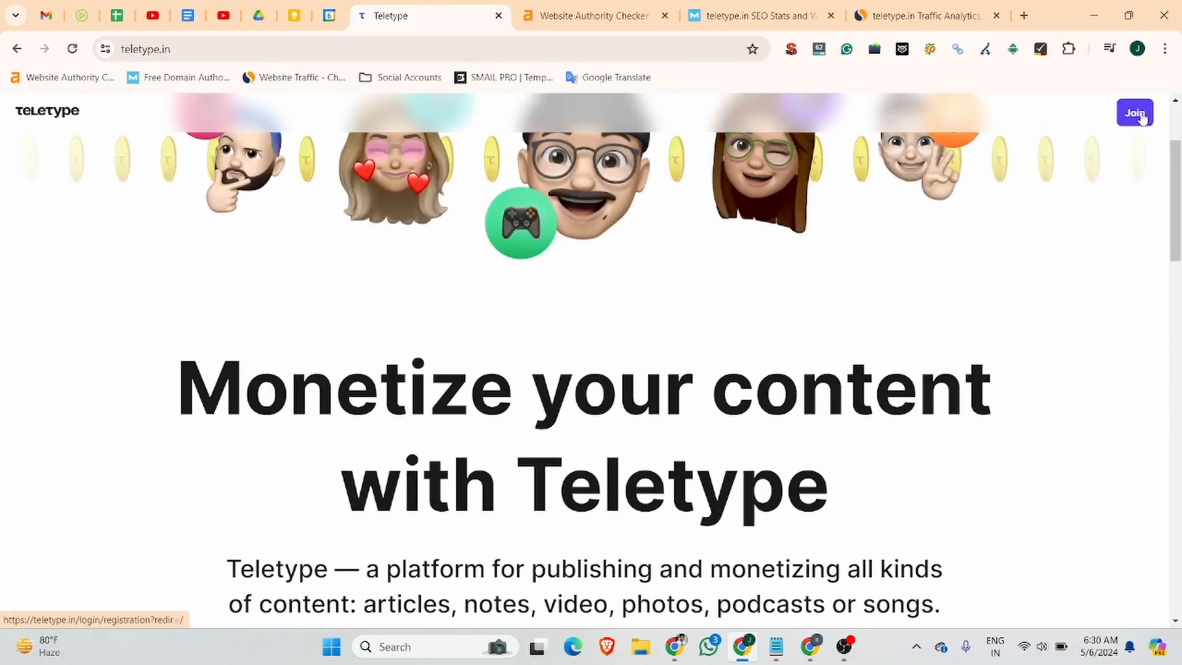
left_click(1136, 113)
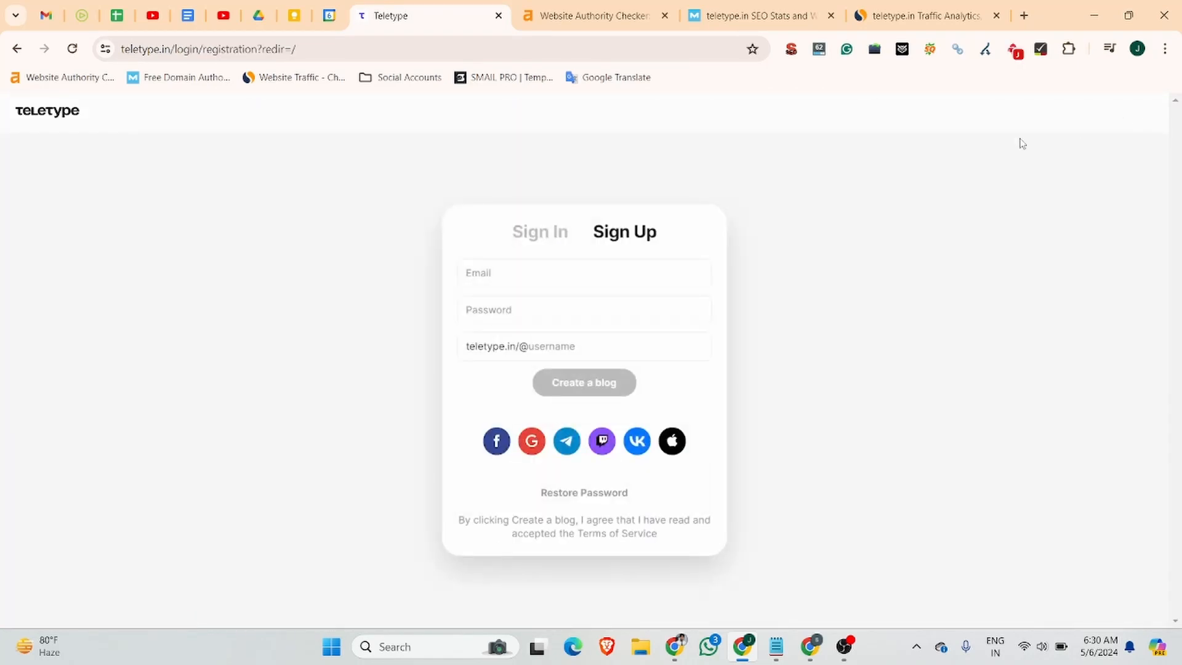
Sign up with the saved e-mail, a password and username jobma to create the blog.
left_click(507, 283)
key("Tab")
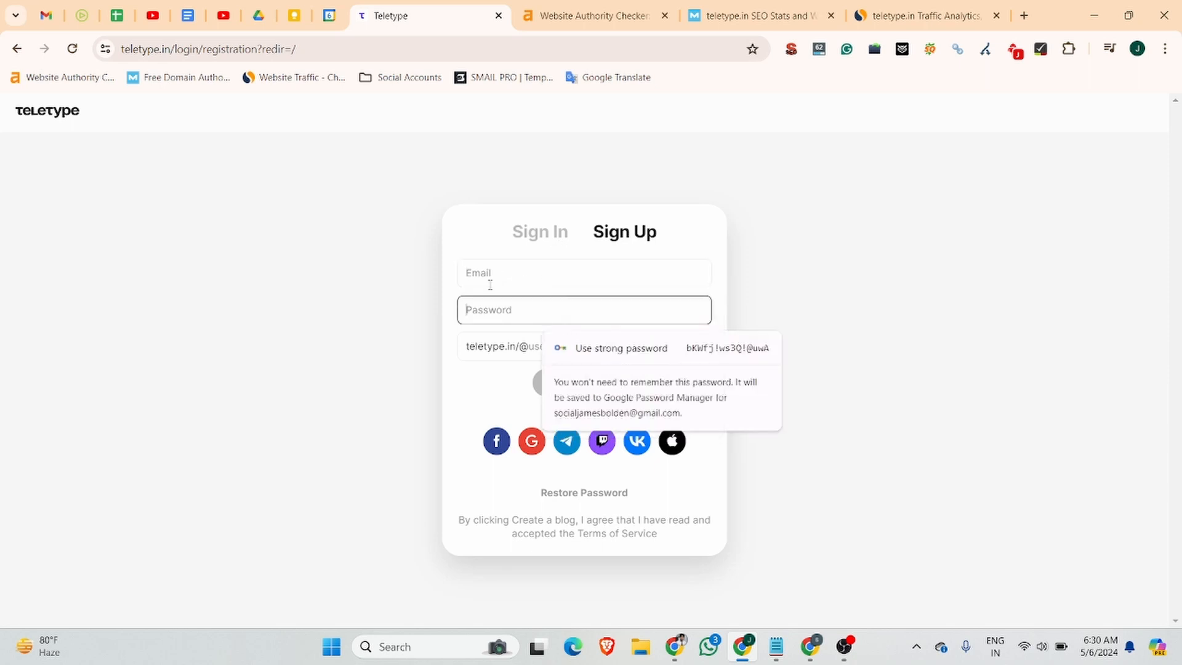
left_click(477, 272)
left_click(633, 314)
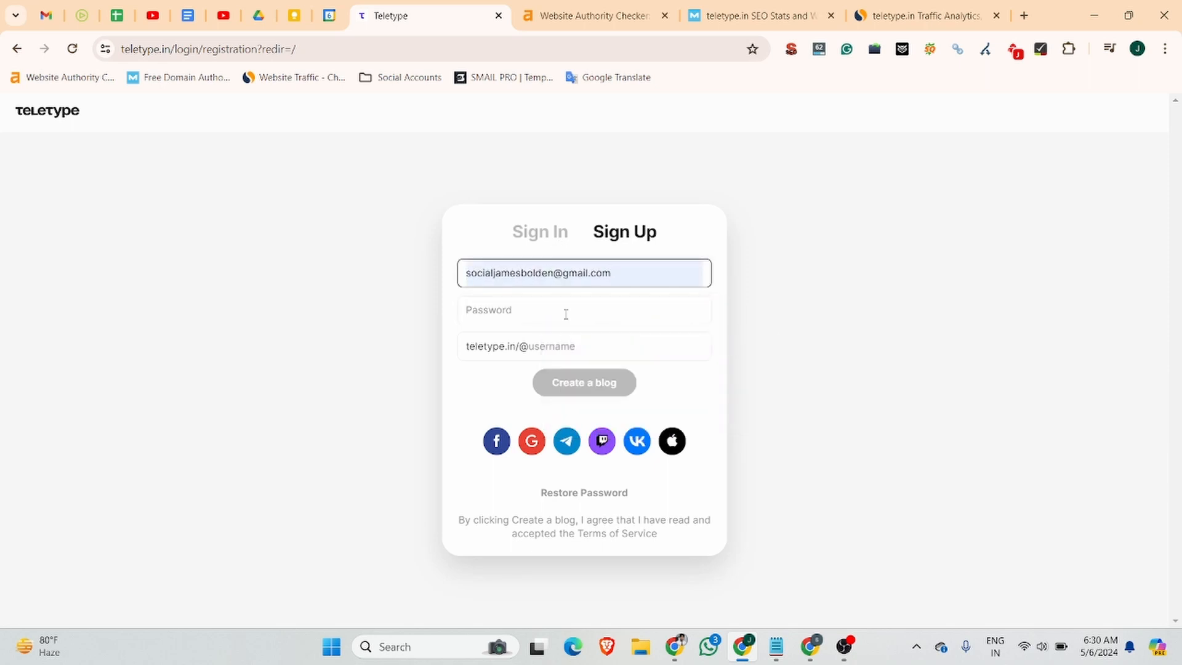
left_click(560, 312)
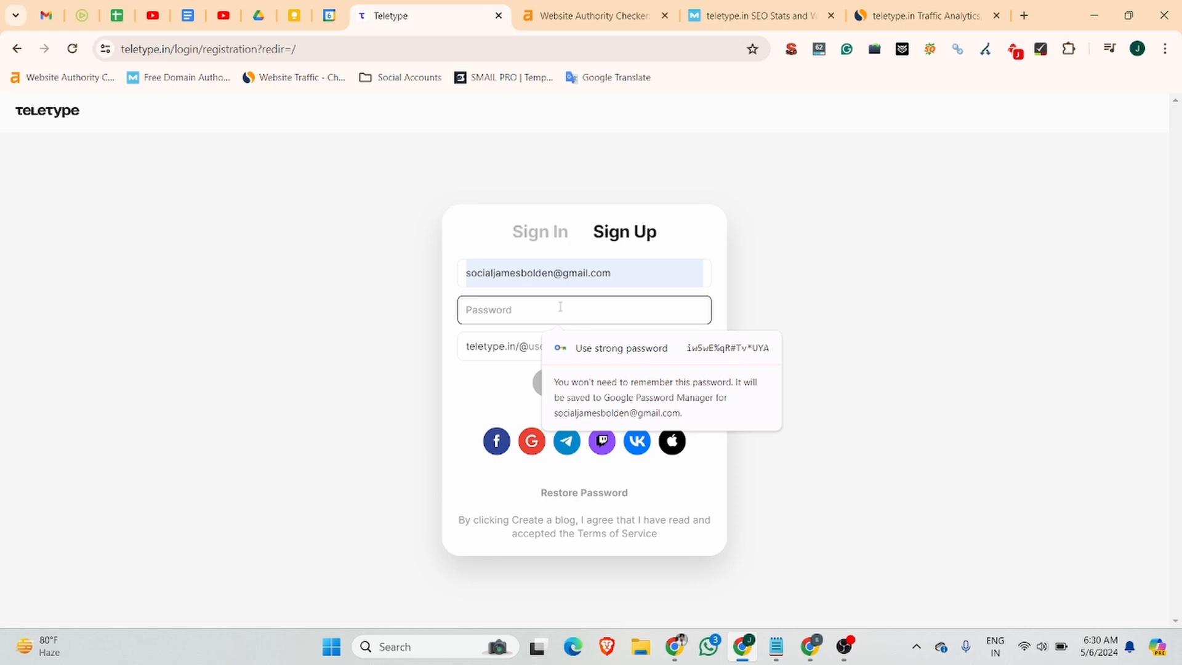
type("••••••")
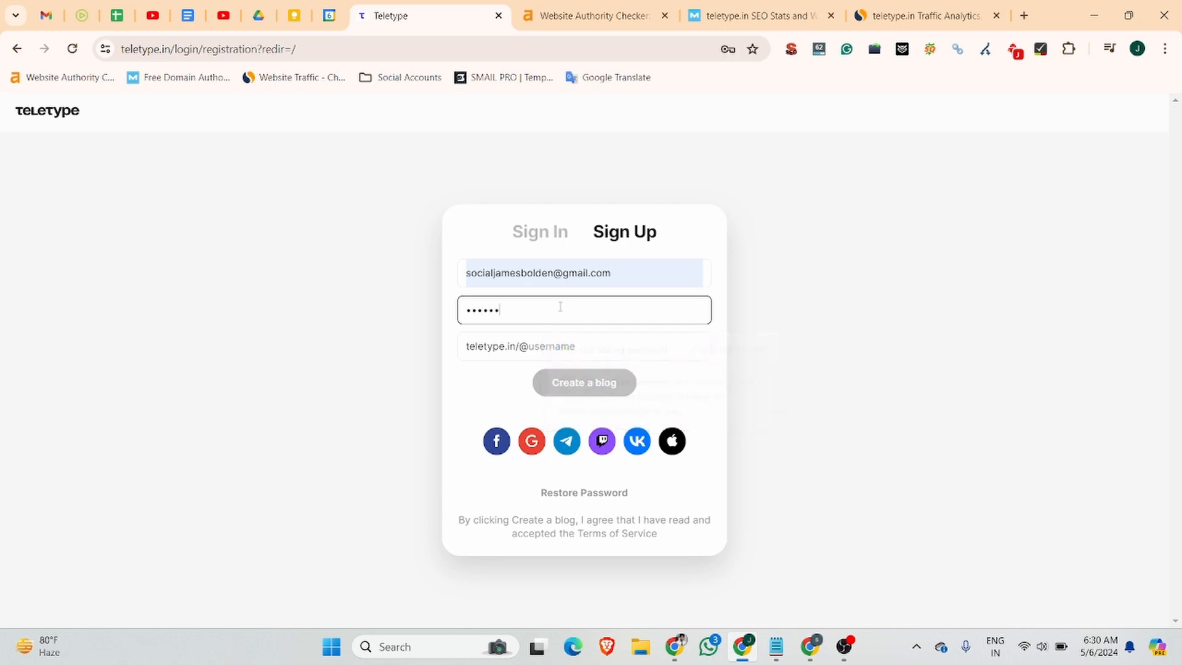
type("••••")
left_click(557, 351)
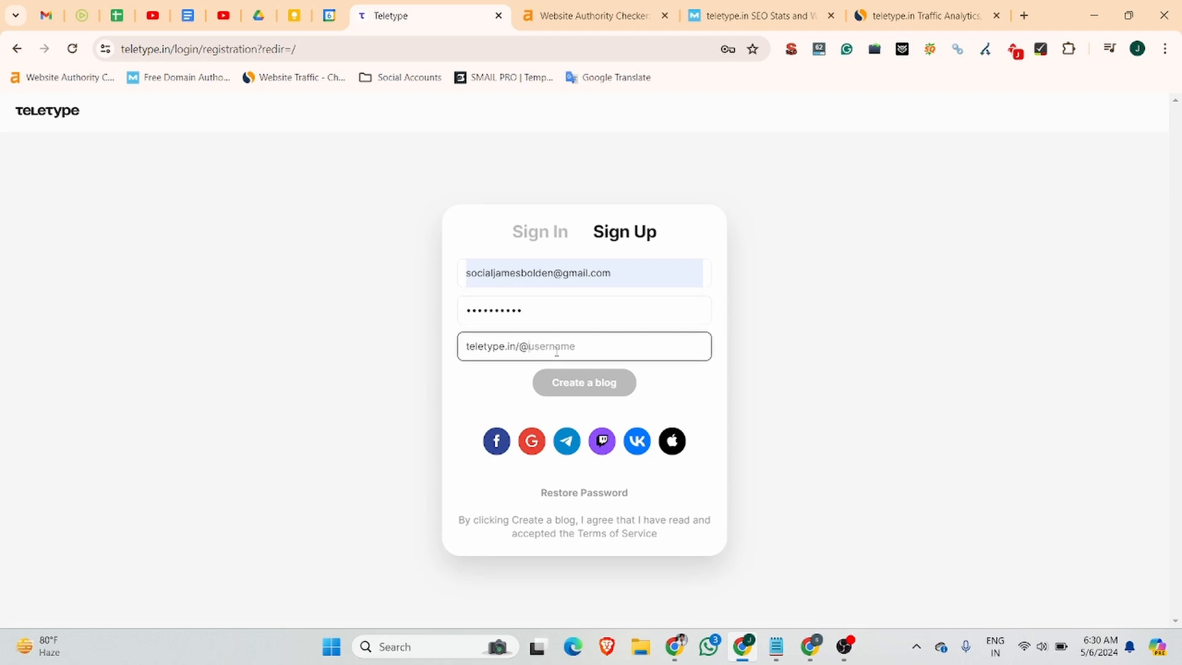
type("jobma")
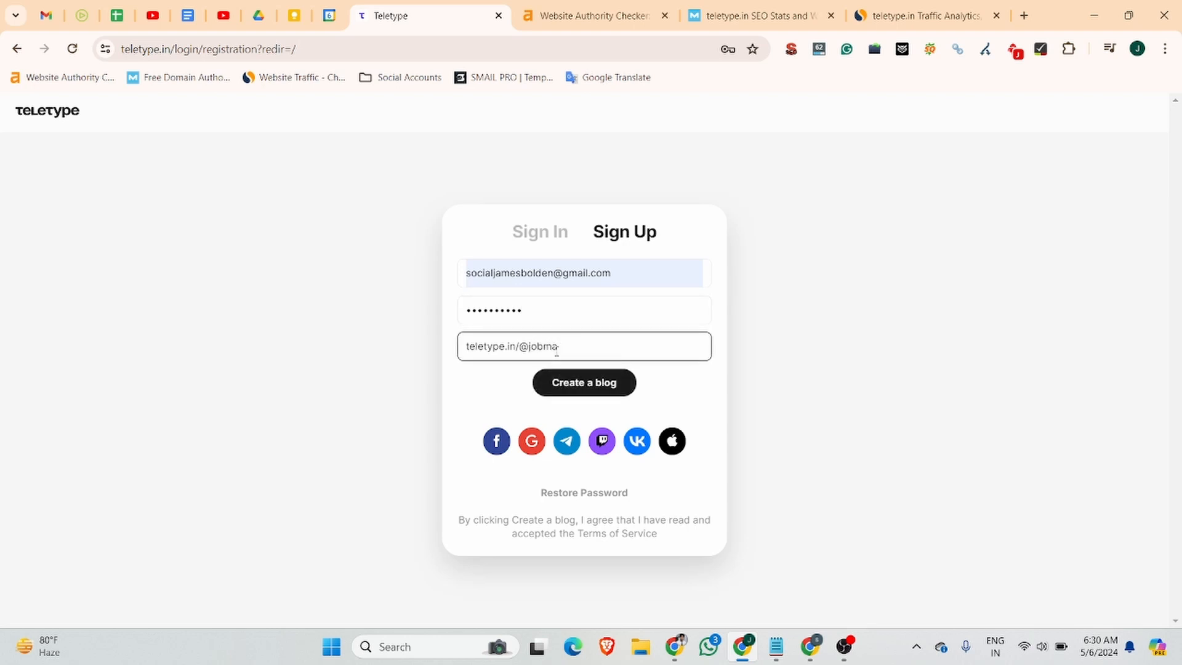
left_click(604, 385)
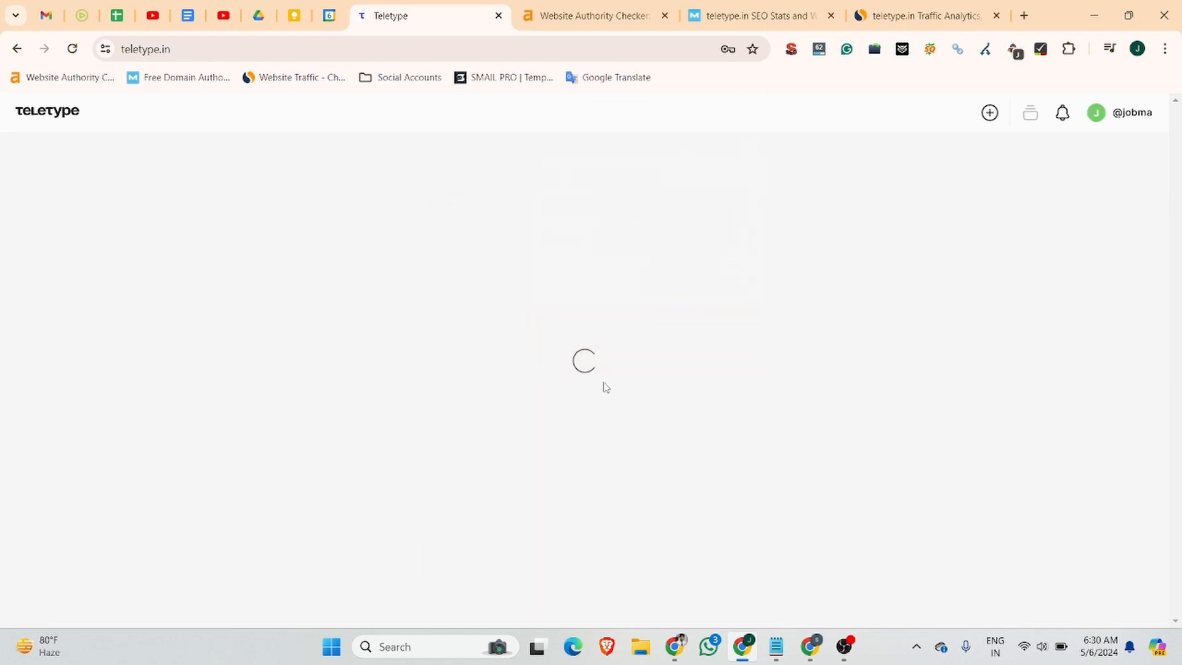
Save the new password in Chrome, trash Gmail's Prusa activation email, and return to Teletype.
left_click(670, 282)
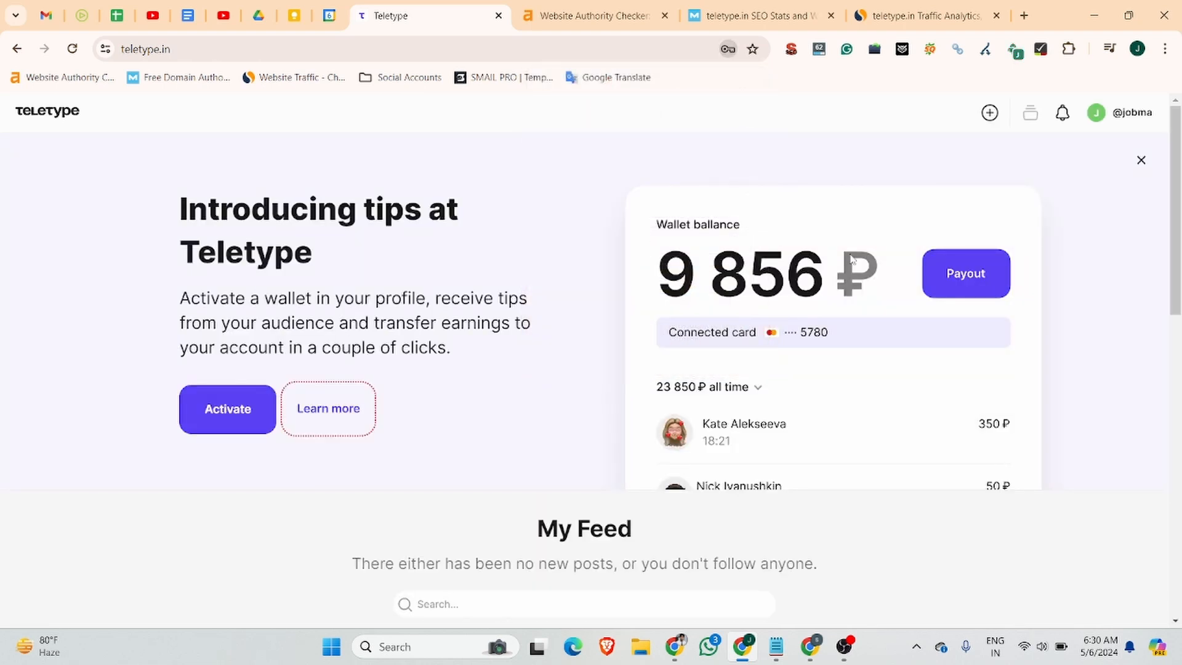
left_click(51, 4)
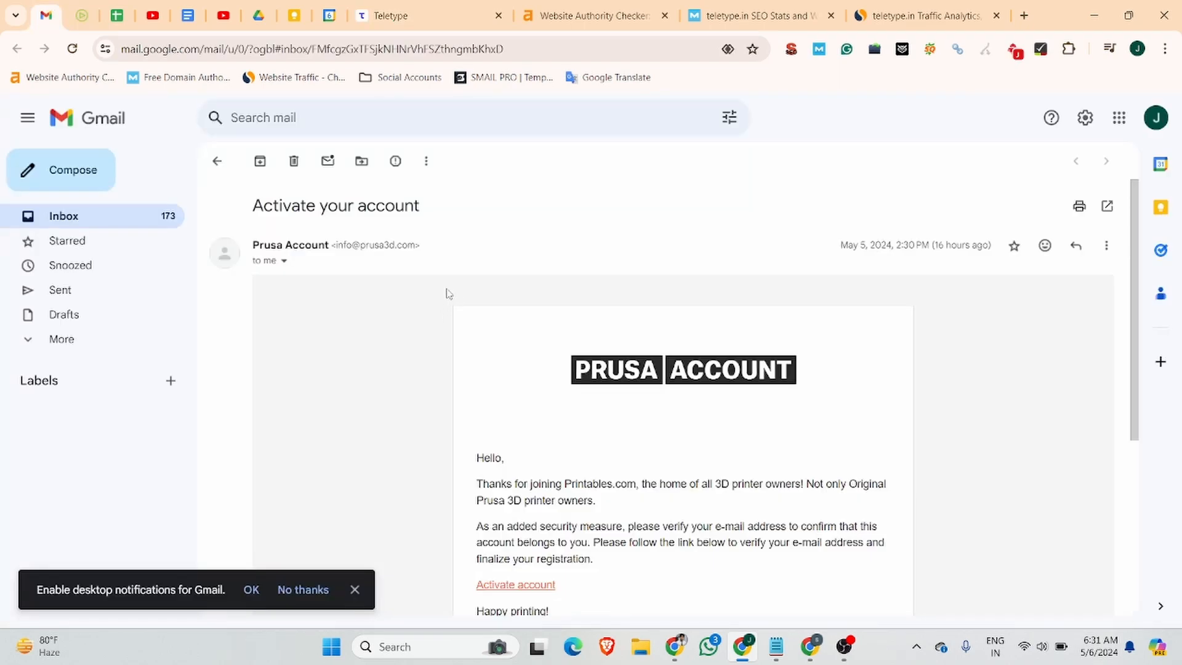
left_click(294, 162)
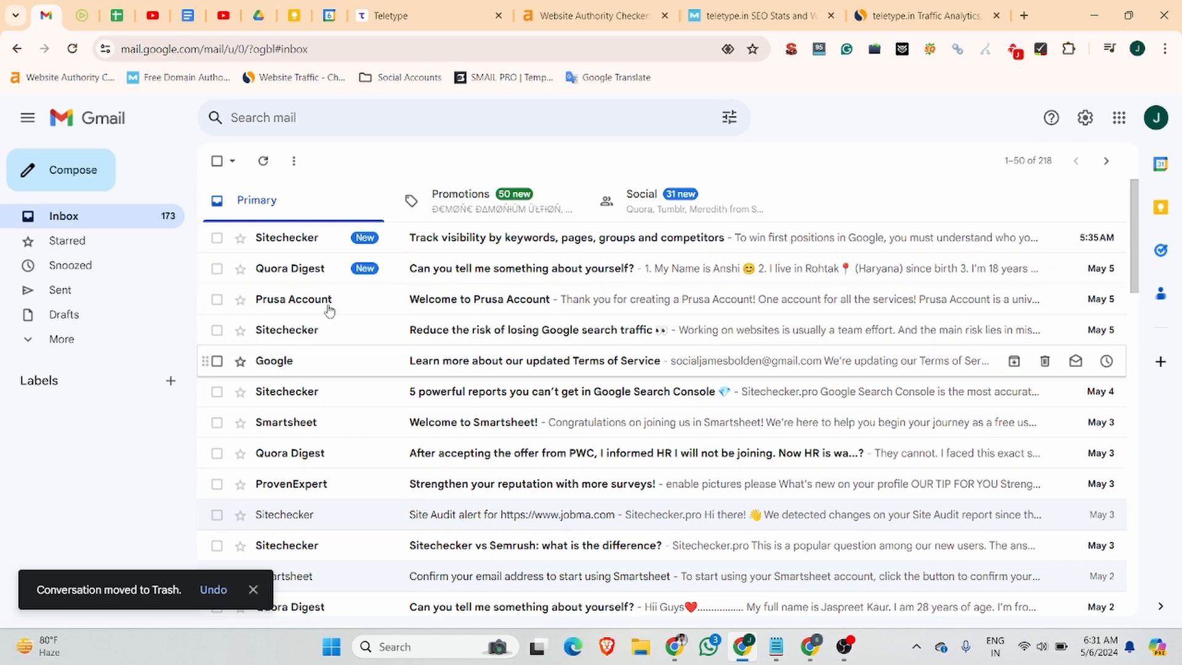
left_click(263, 160)
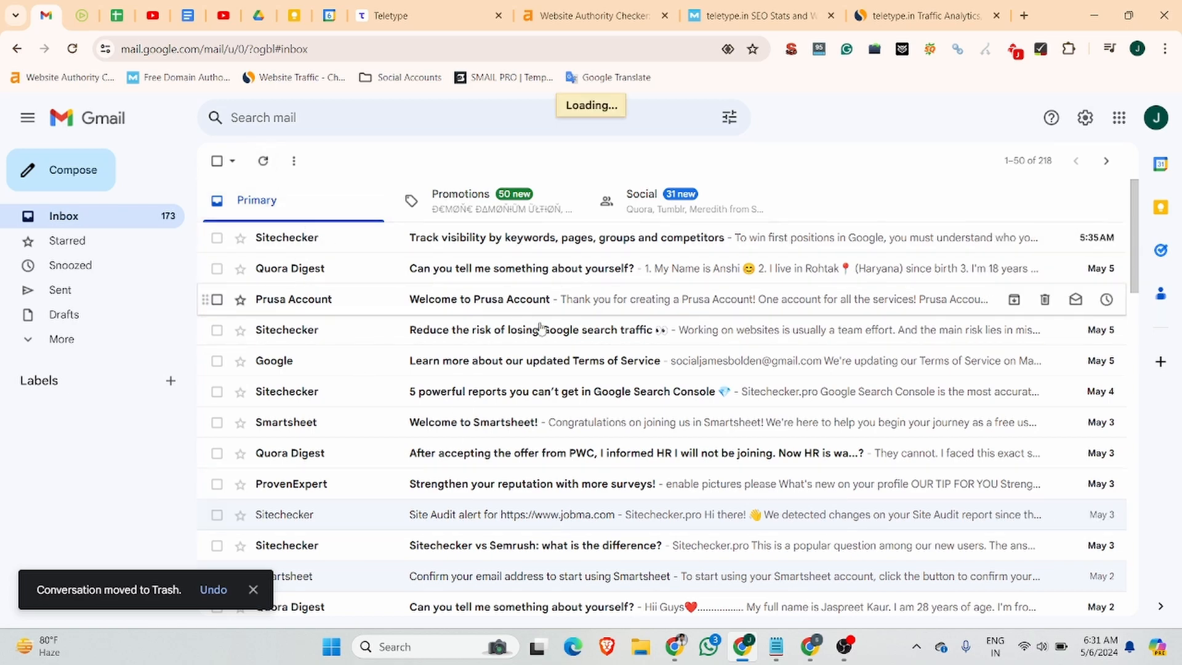
left_click(394, 12)
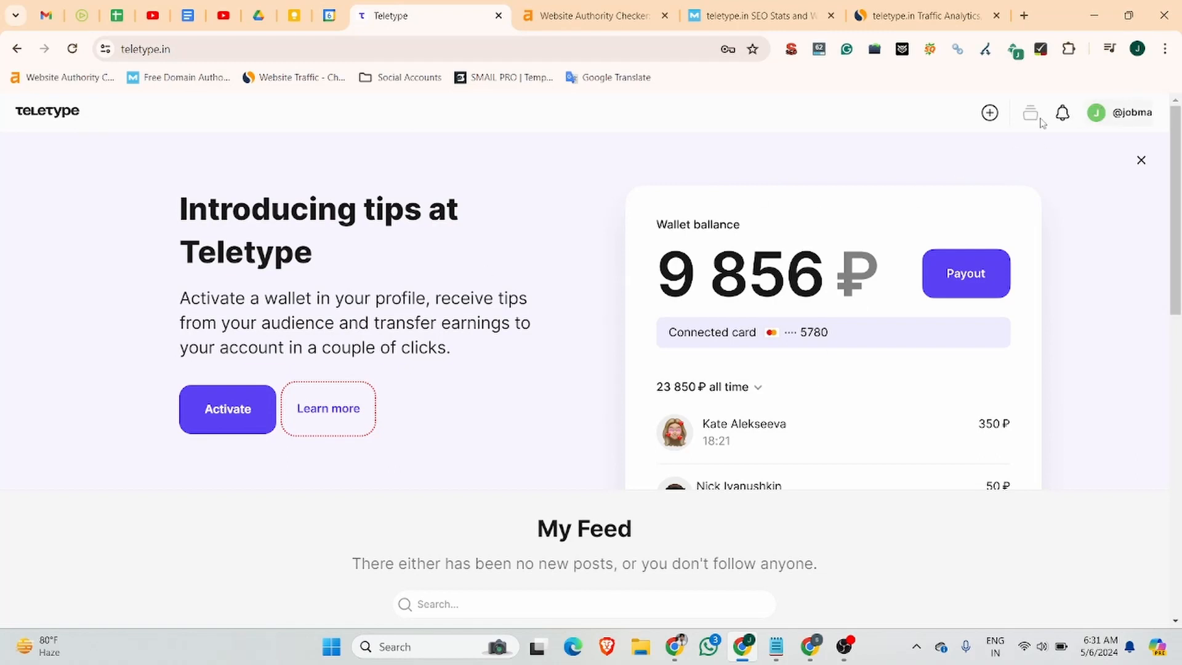
Start a new Teletype post and open the Jobma blog's video interview recording guide.
left_click(992, 114)
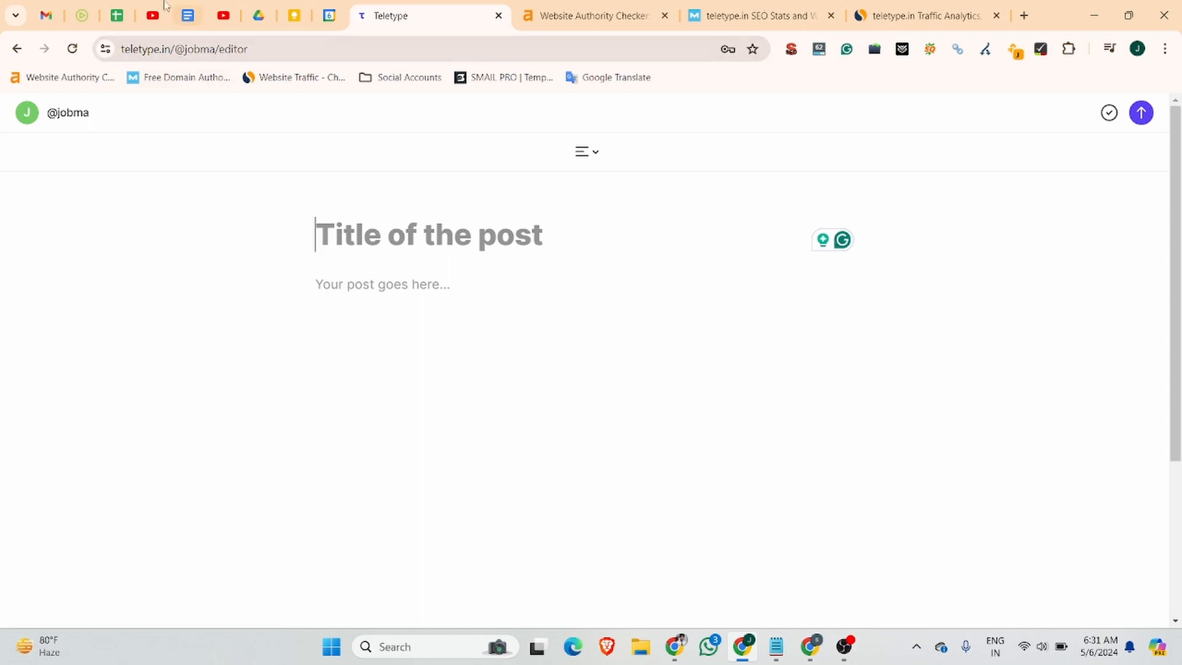
left_click(88, 6)
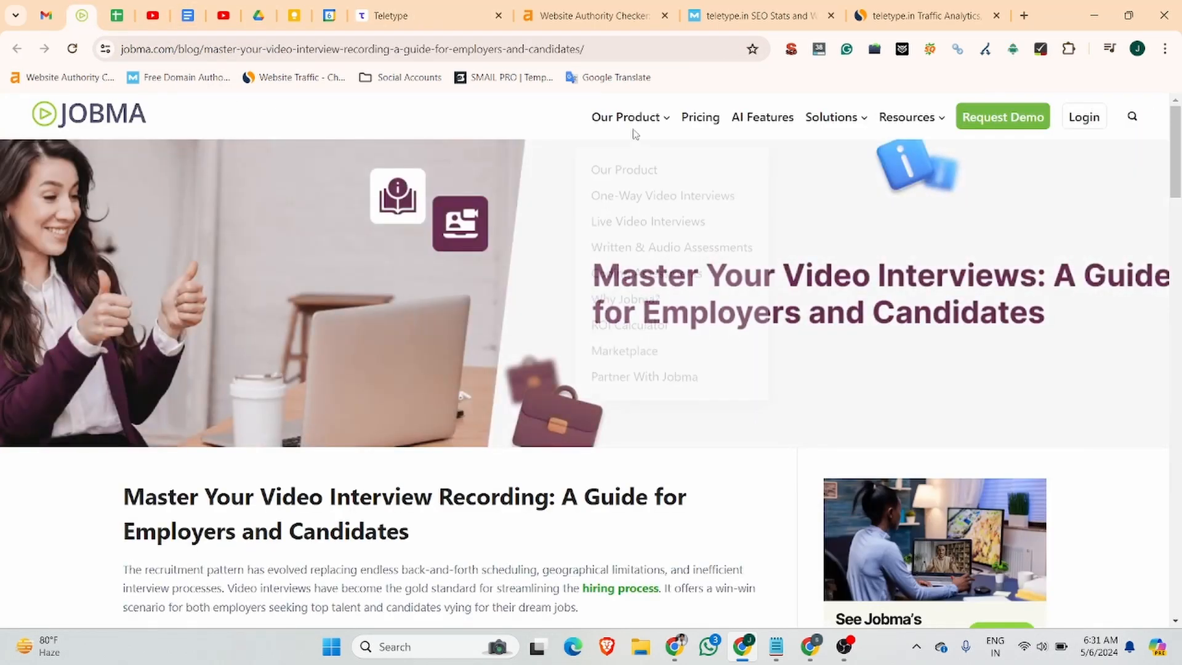
mouse_move(911, 117)
left_click(891, 166)
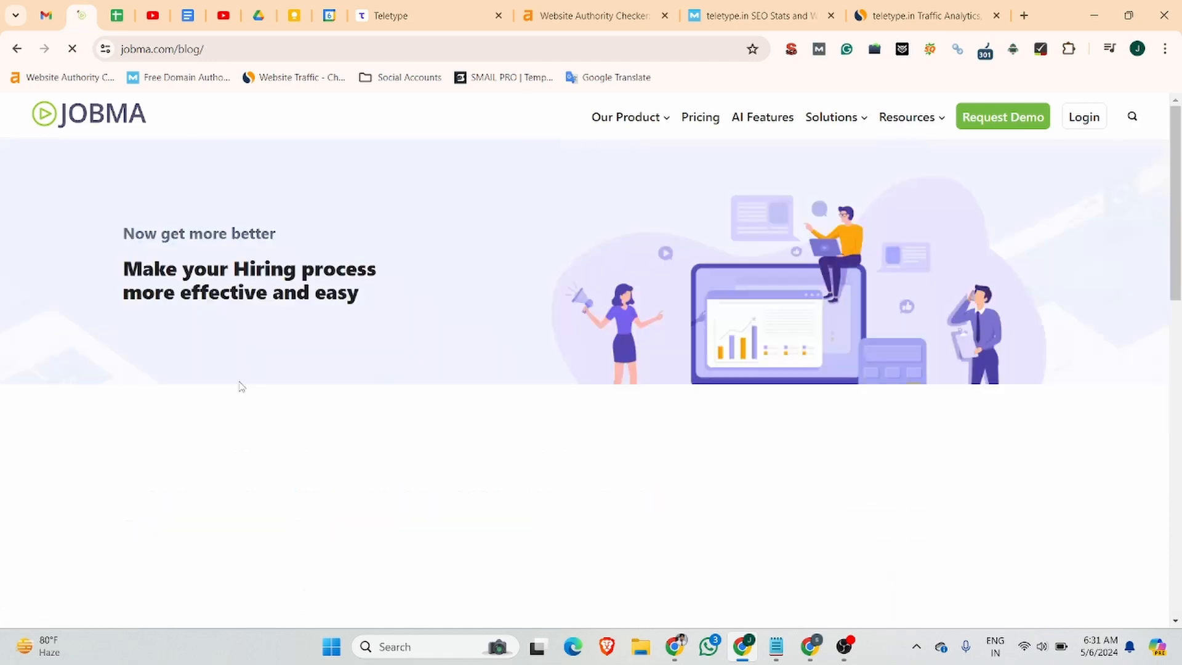
scroll(258, 369, "down", 5)
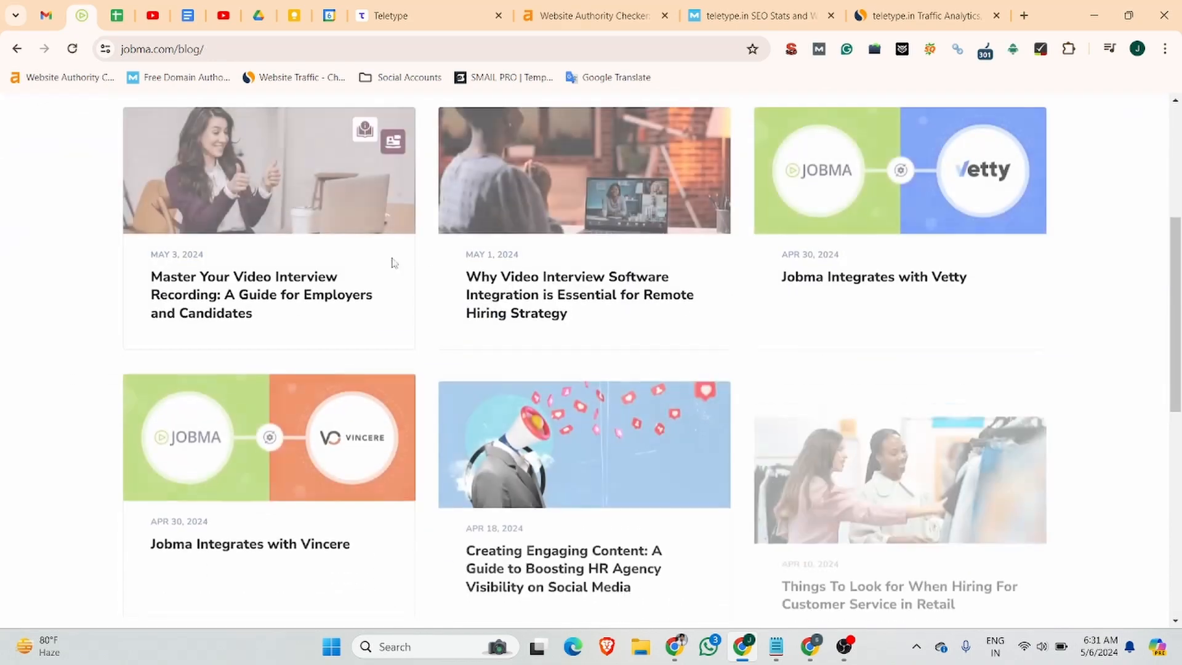
left_click(310, 170)
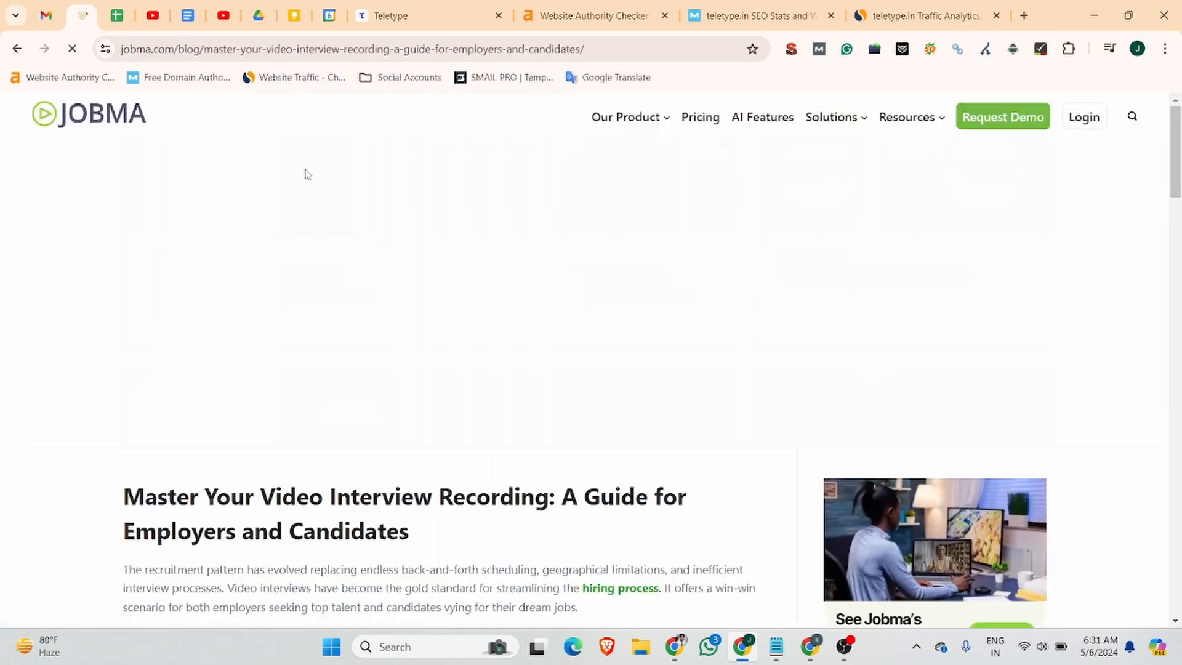
Select the Jobma article's text from its title downward for copying.
scroll(321, 322, "down", 4)
scroll(322, 322, "down", 1)
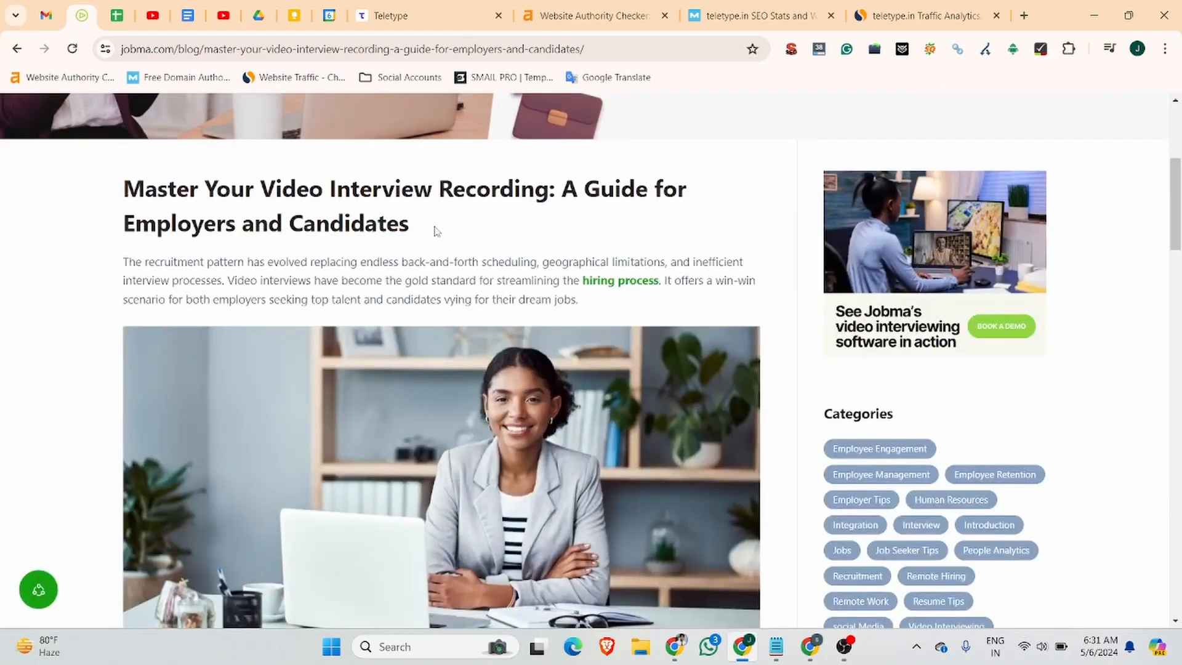
left_click_drag(437, 231, 91, 192)
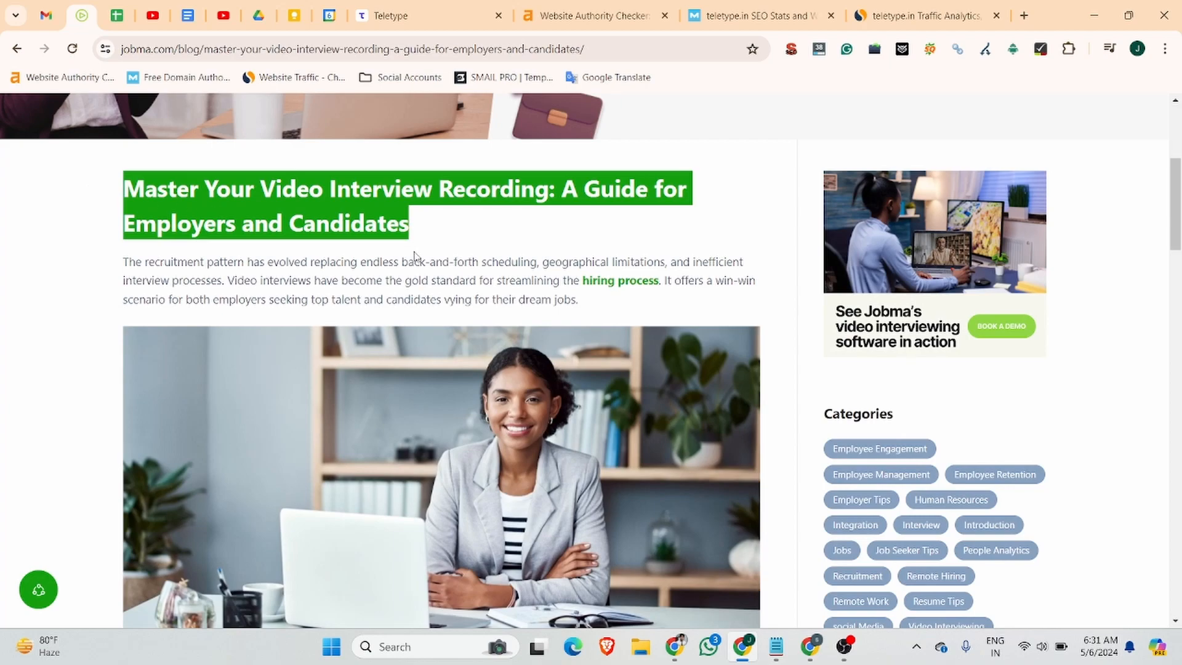
left_click(519, 268)
left_click_drag(123, 190, 704, 310)
scroll(250, 351, "down", 15)
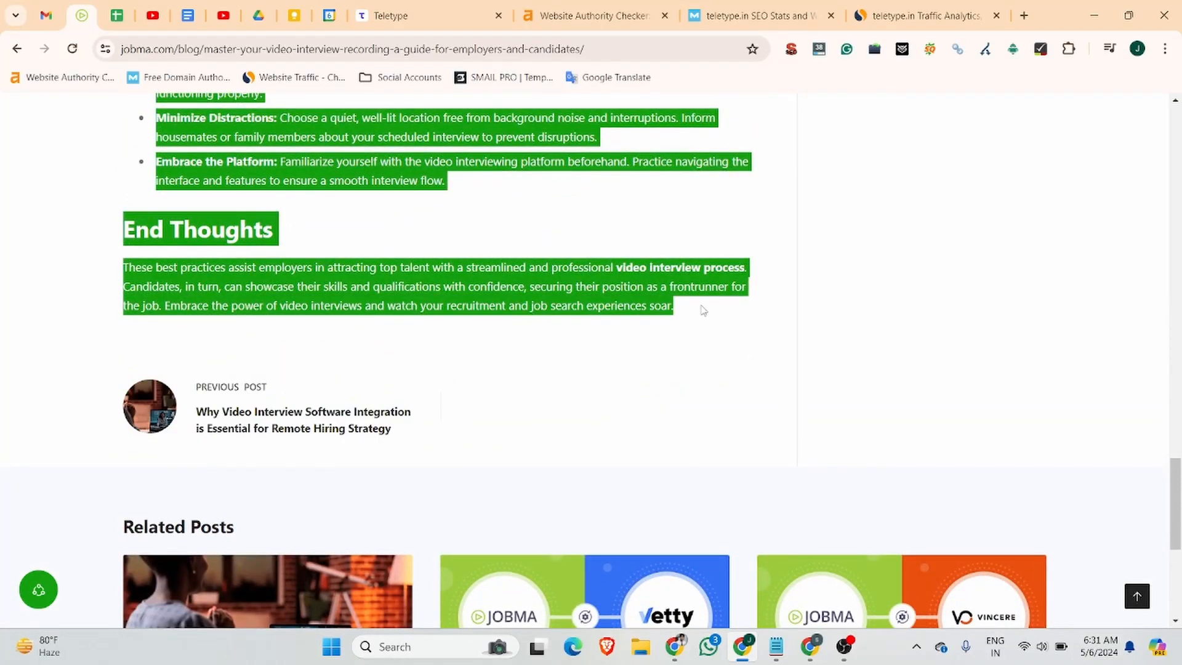
left_click(671, 656)
In a new Claude chat, send 're write this article' with the pasted Jobma article.
left_click(82, 15)
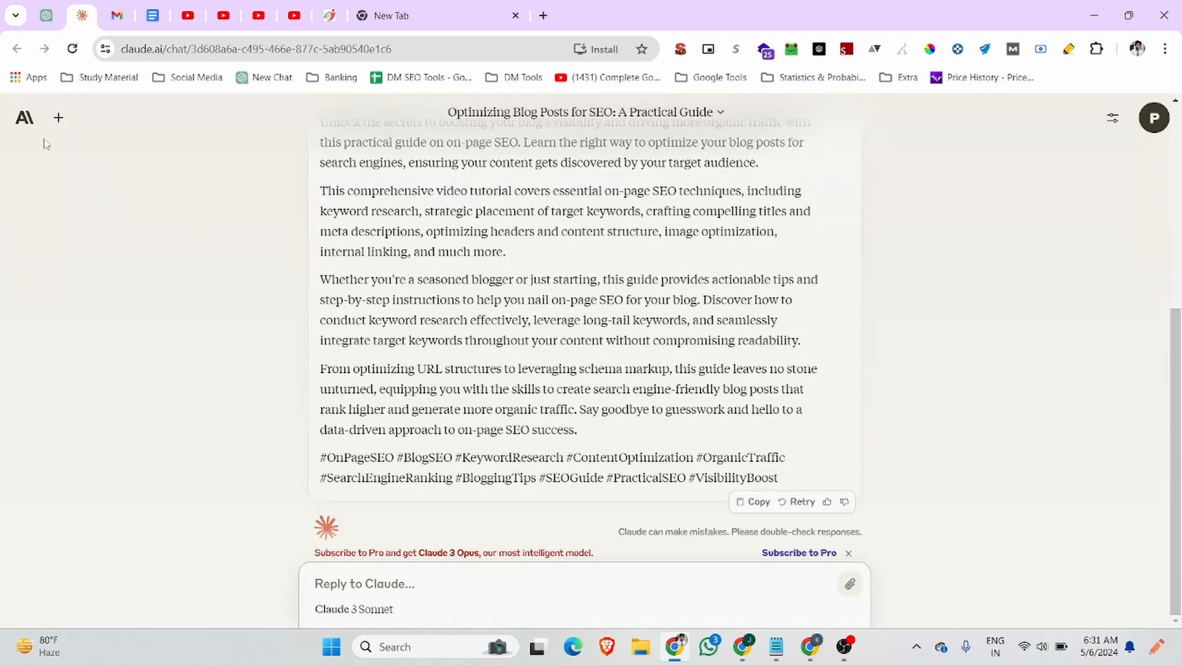
left_click(58, 118)
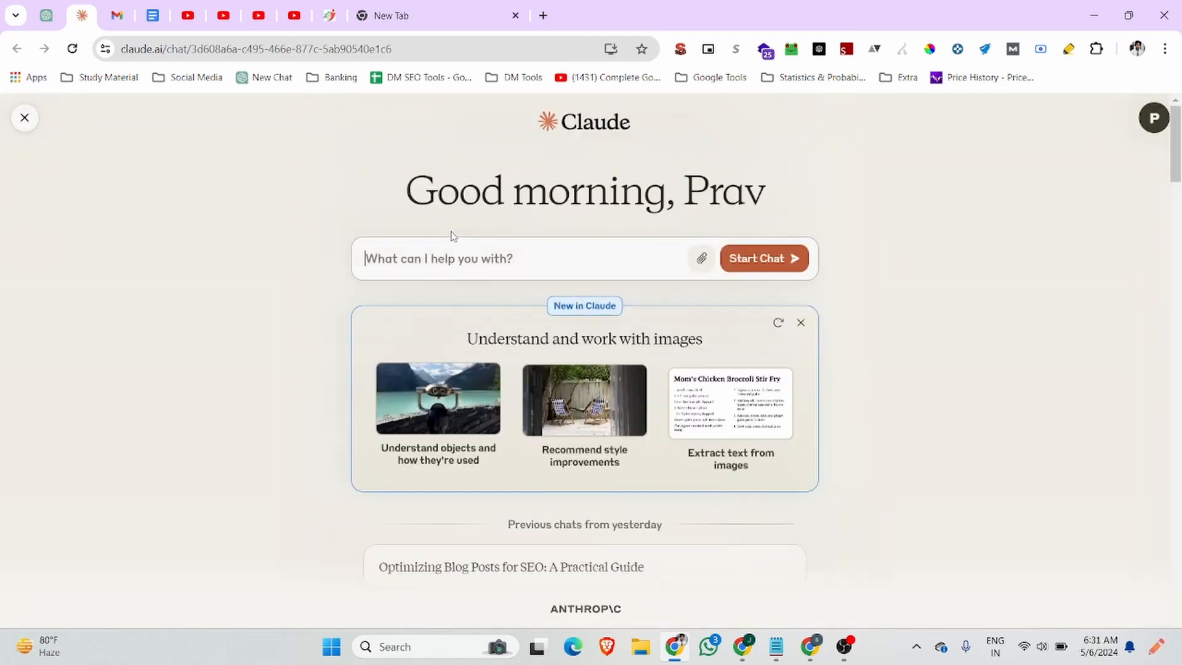
type("re")
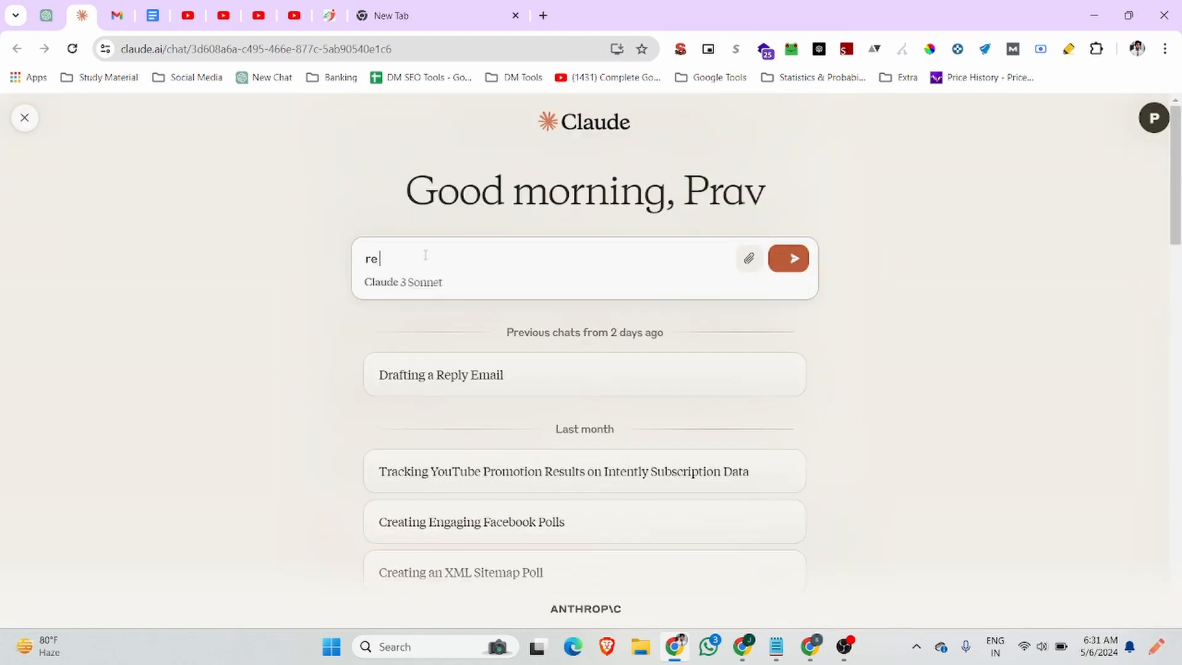
type(" write ")
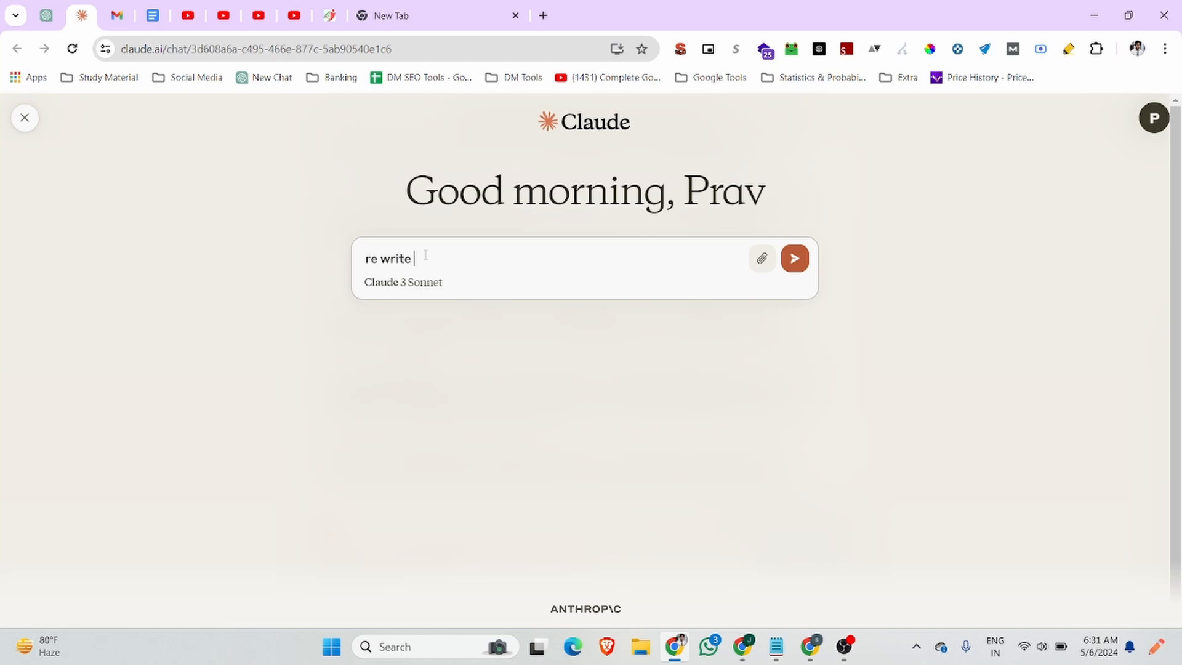
type("this article")
key("ctrl+v")
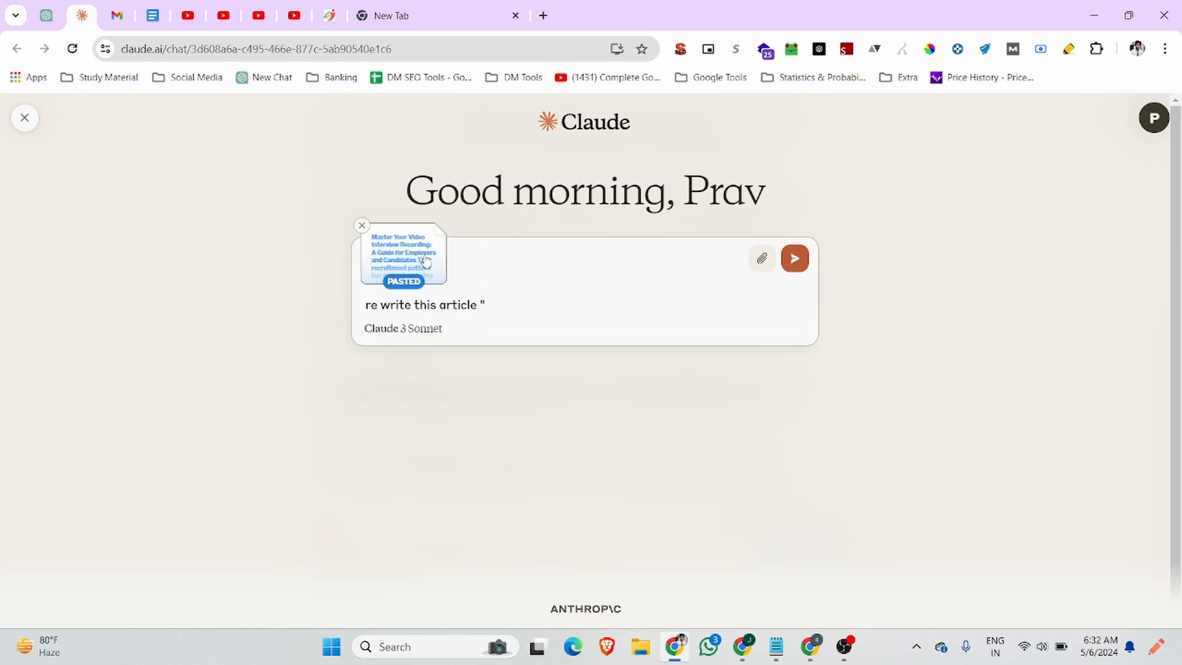
key("Return")
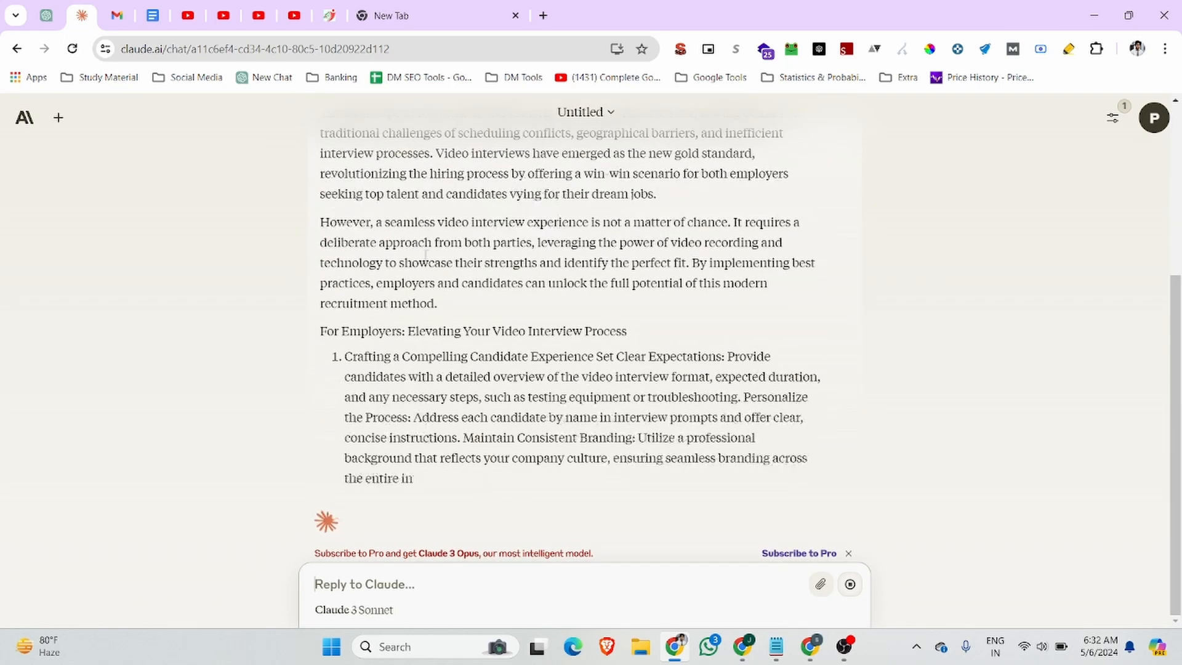
Ask Claude to 'also provide headings', then select the title 'Master Your Video Interview Recording: A New Era of Hiring'.
type("al")
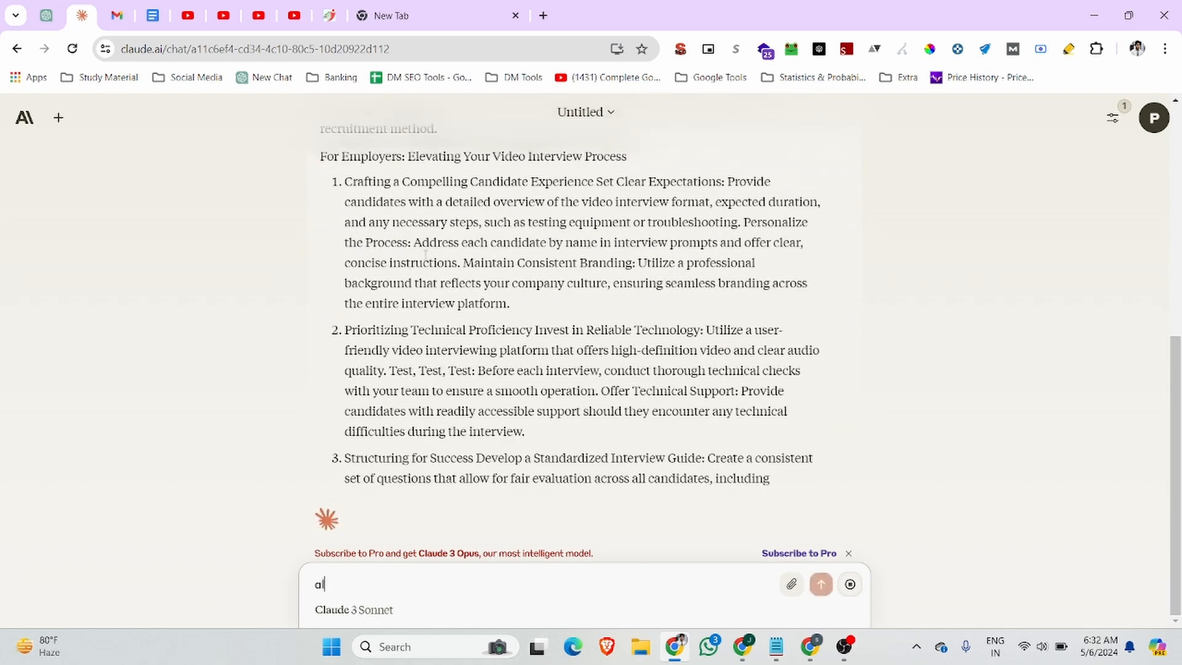
type("so pro")
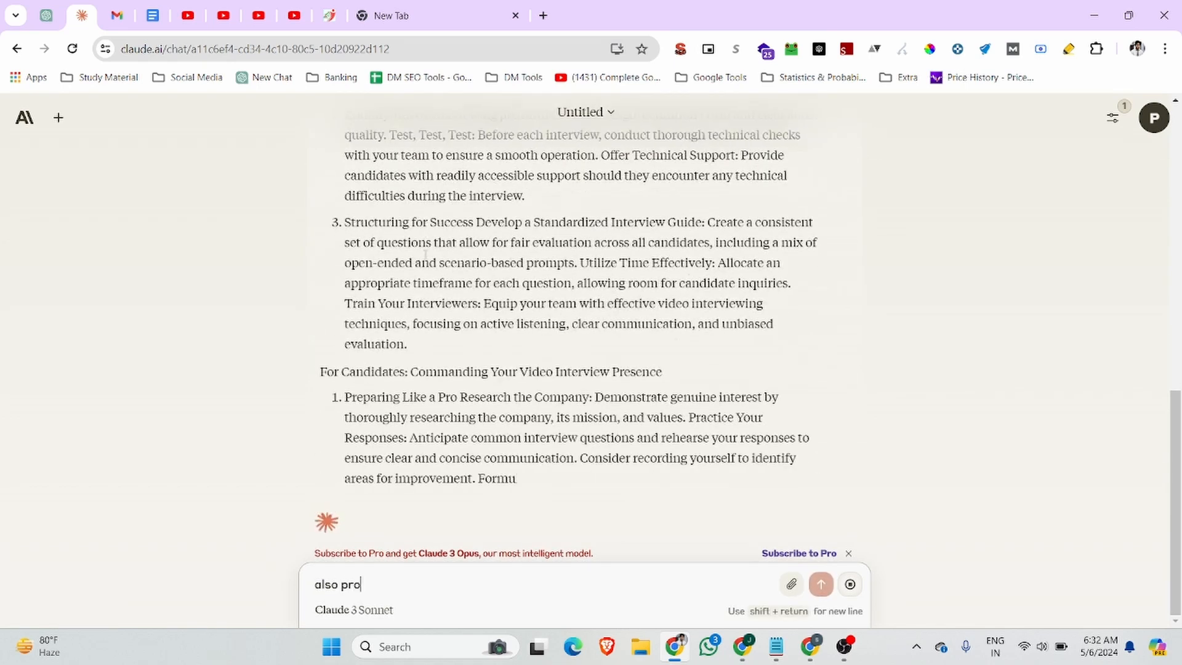
type("vide ")
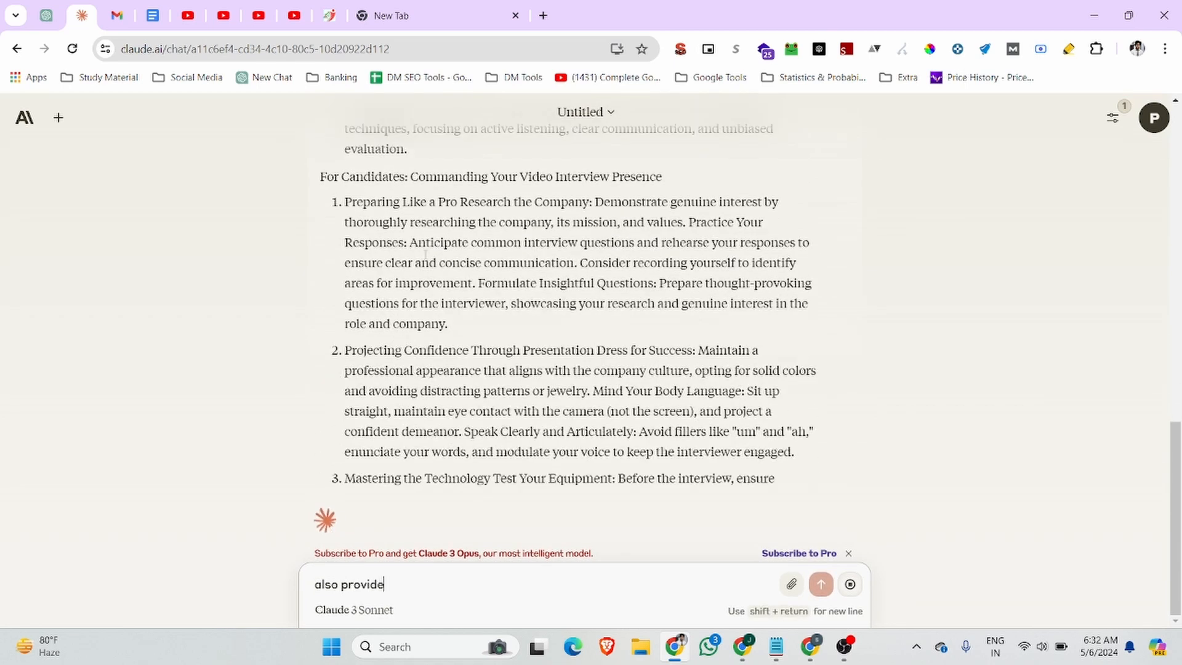
type("headings")
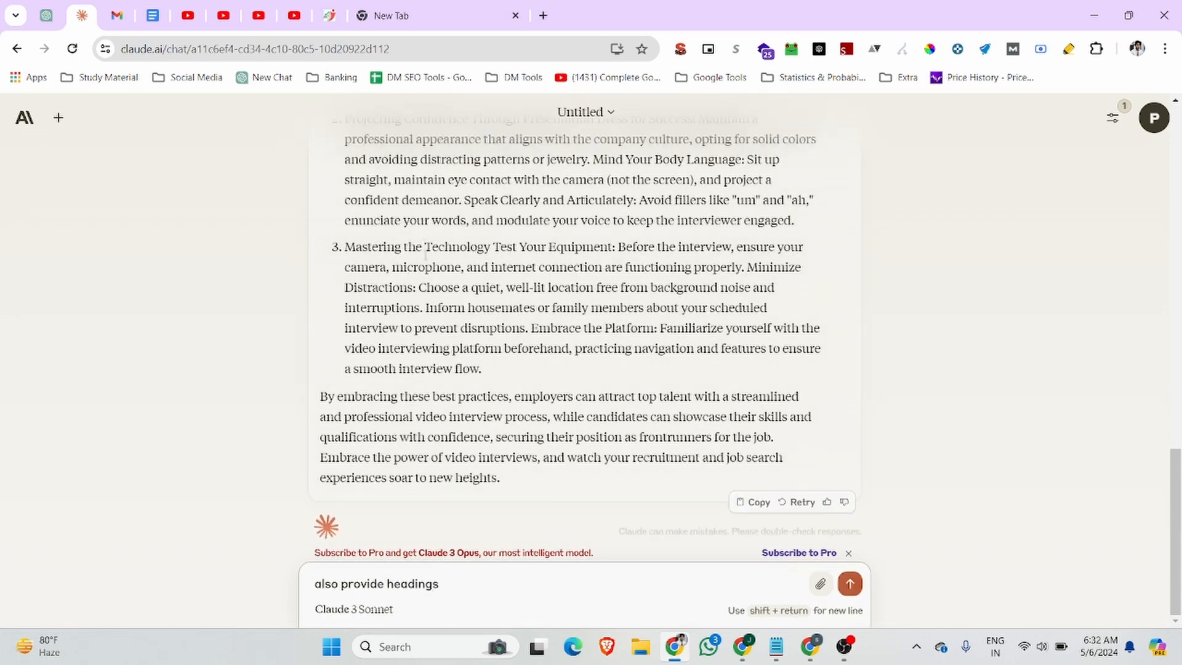
key("Return")
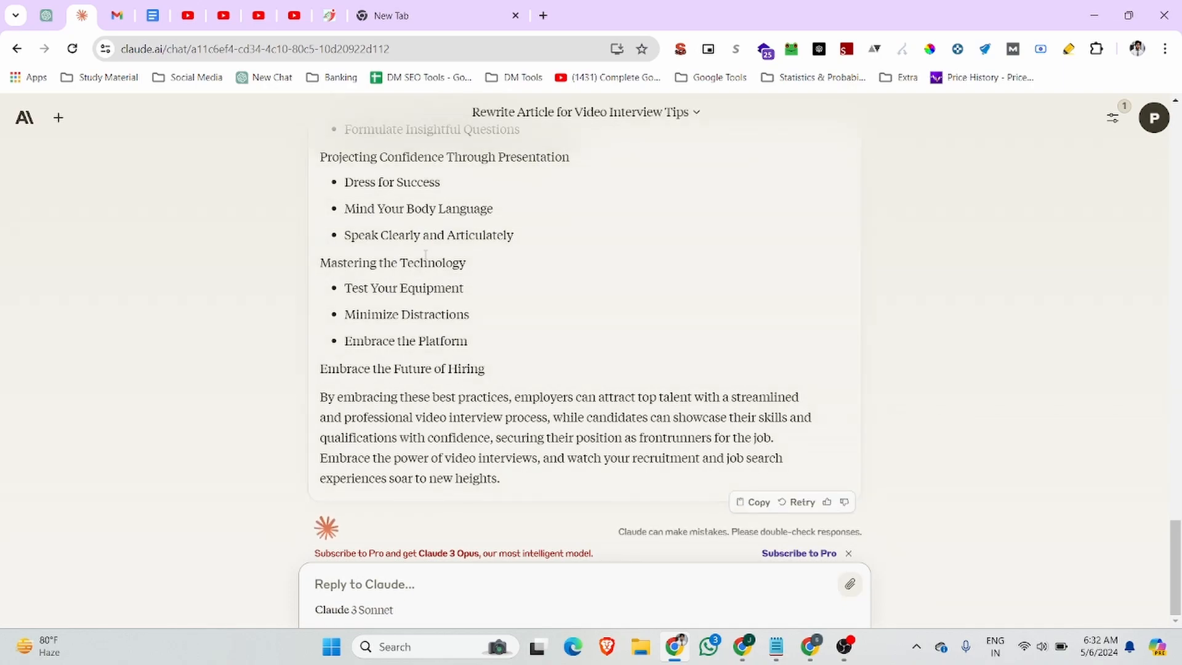
scroll(426, 255, "up", 15)
scroll(419, 252, "down", 4)
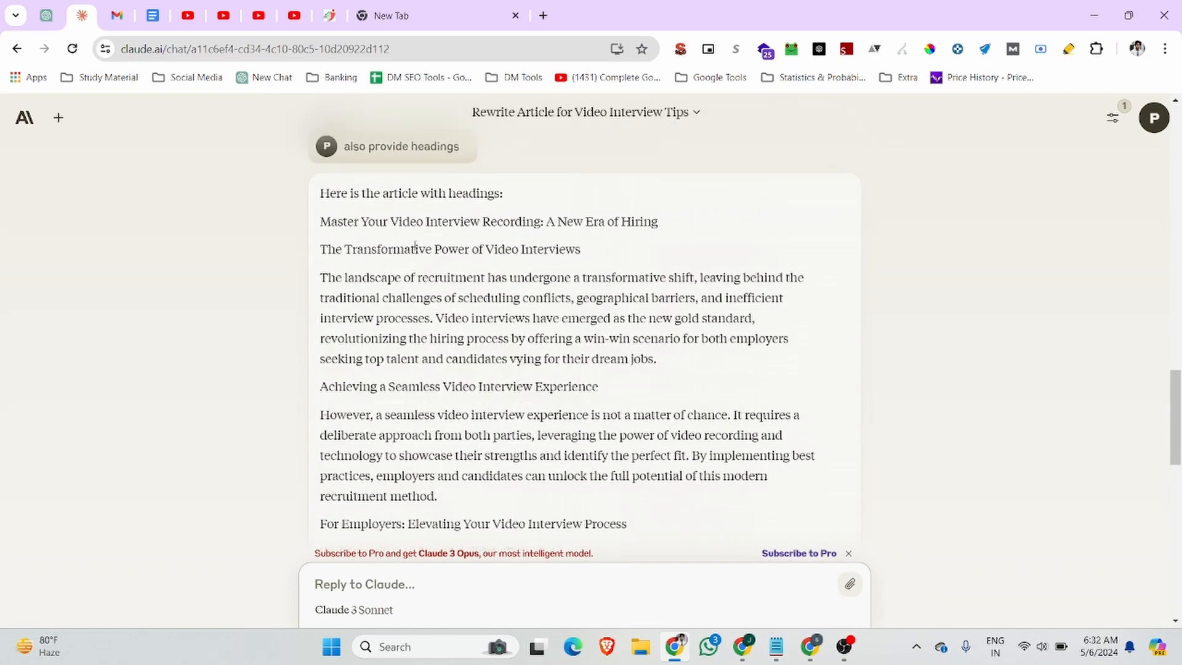
scroll(493, 309, "up", 4)
scroll(370, 392, "up", 3)
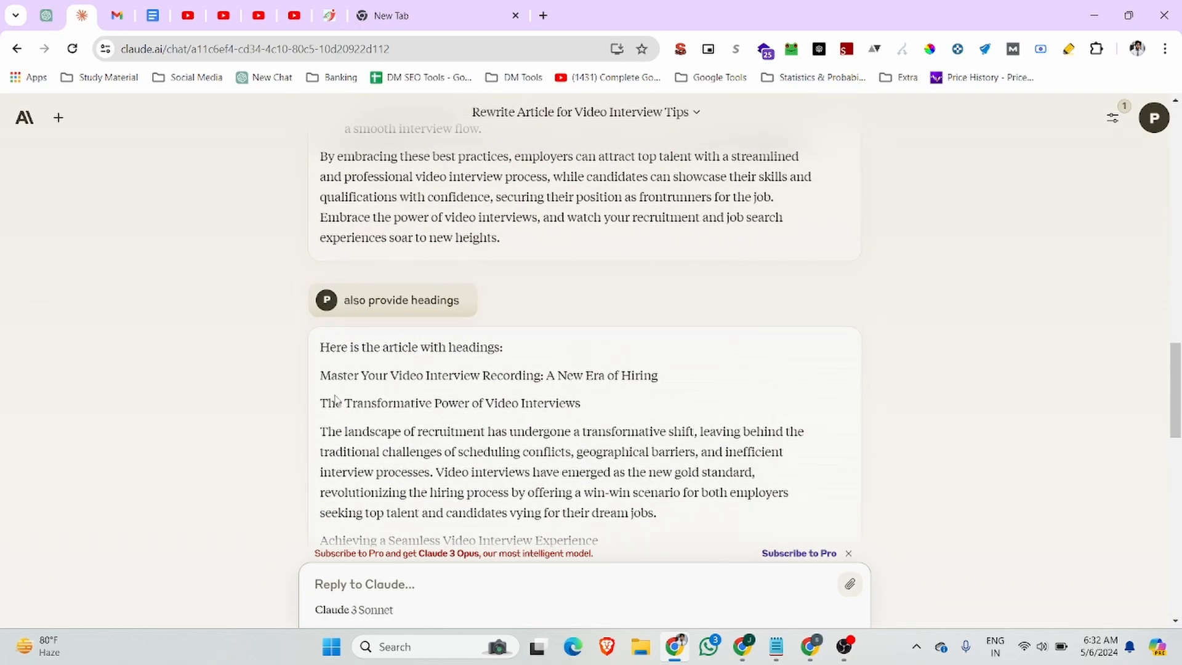
left_click_drag(664, 382, 326, 383)
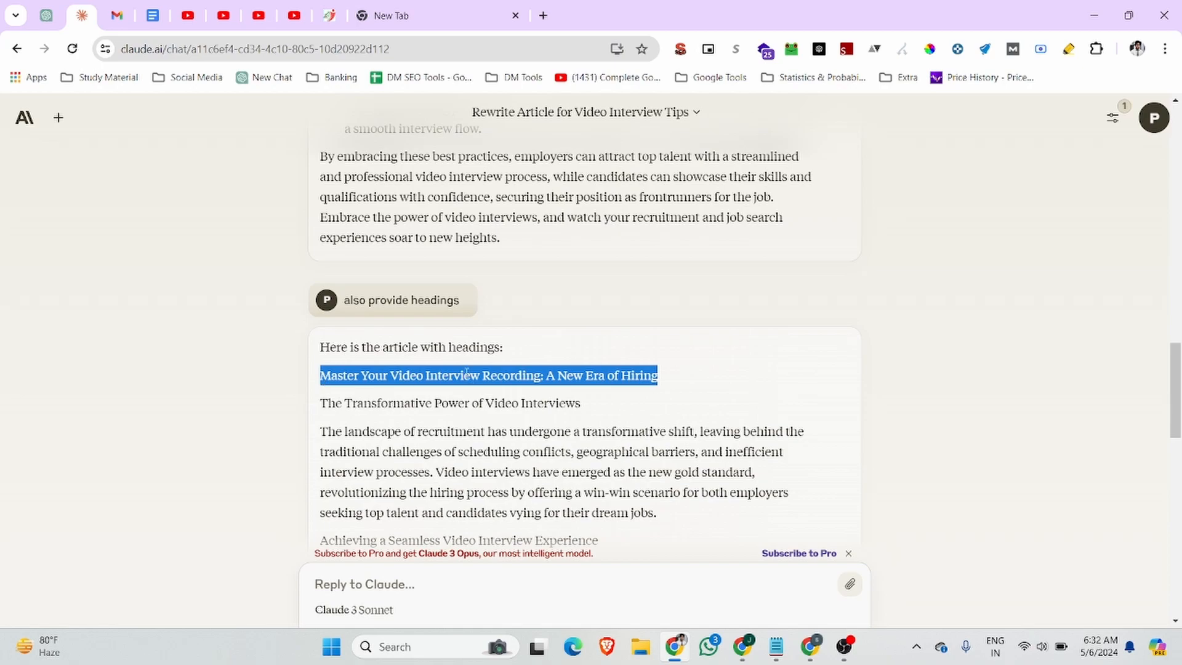
Clear the Jobma article selection and delete the wrongly pasted text from the Teletype title.
left_click(742, 644)
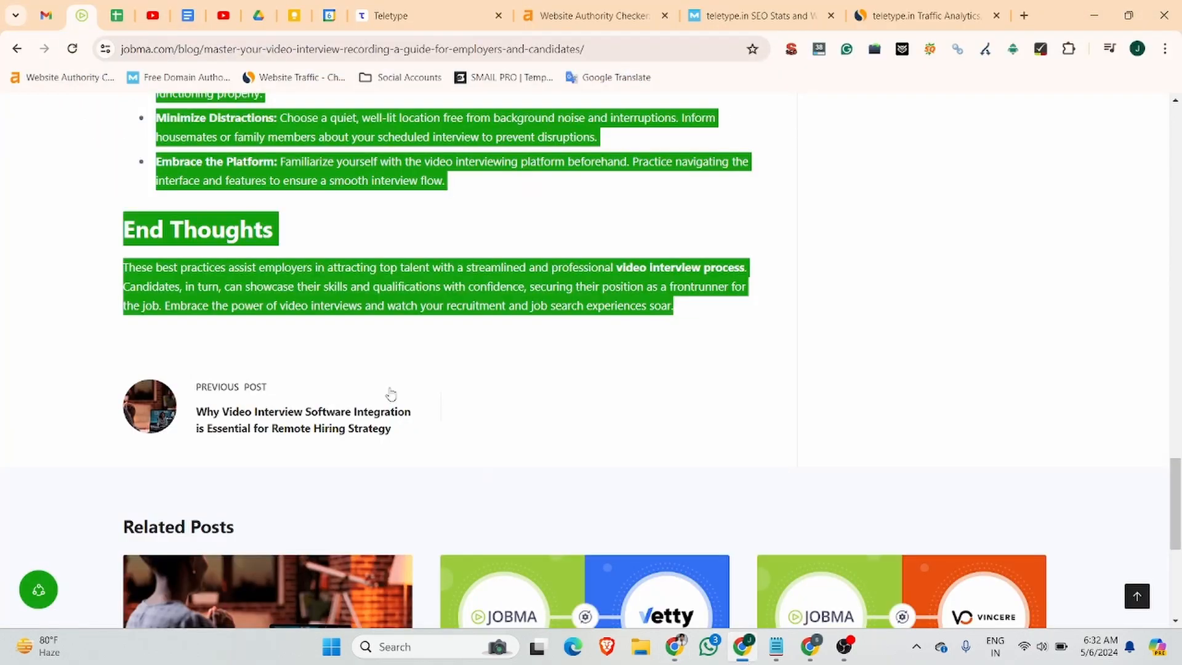
scroll(347, 336, "up", 20)
scroll(346, 335, "up", 5)
left_click(271, 516)
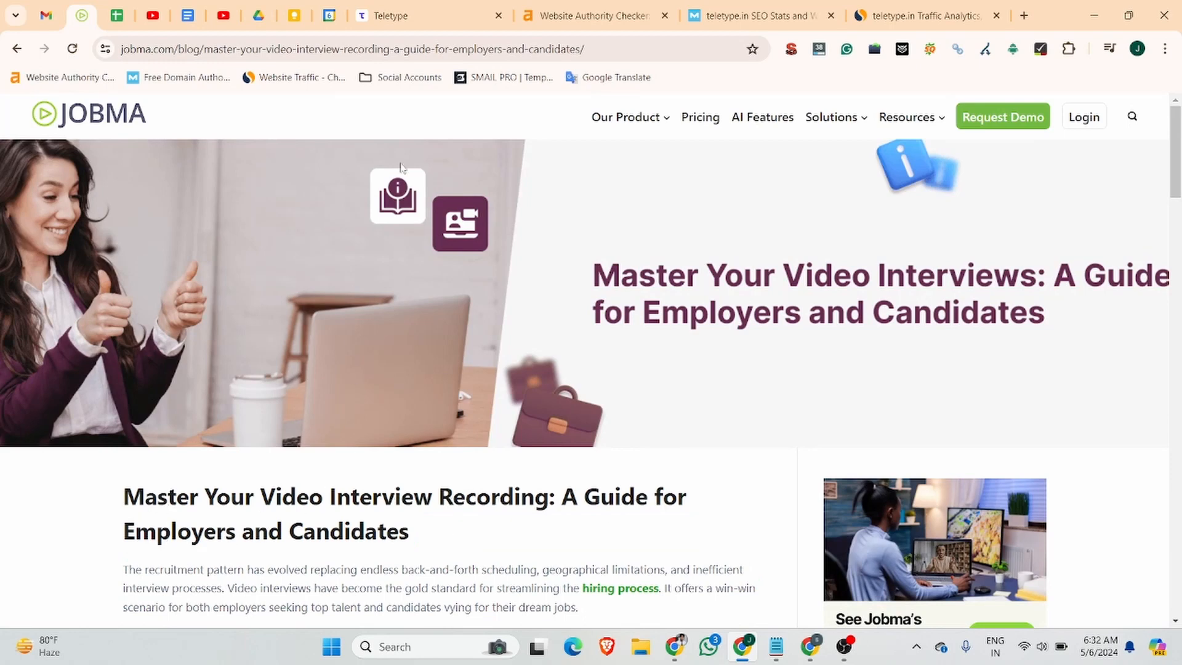
left_click(416, 23)
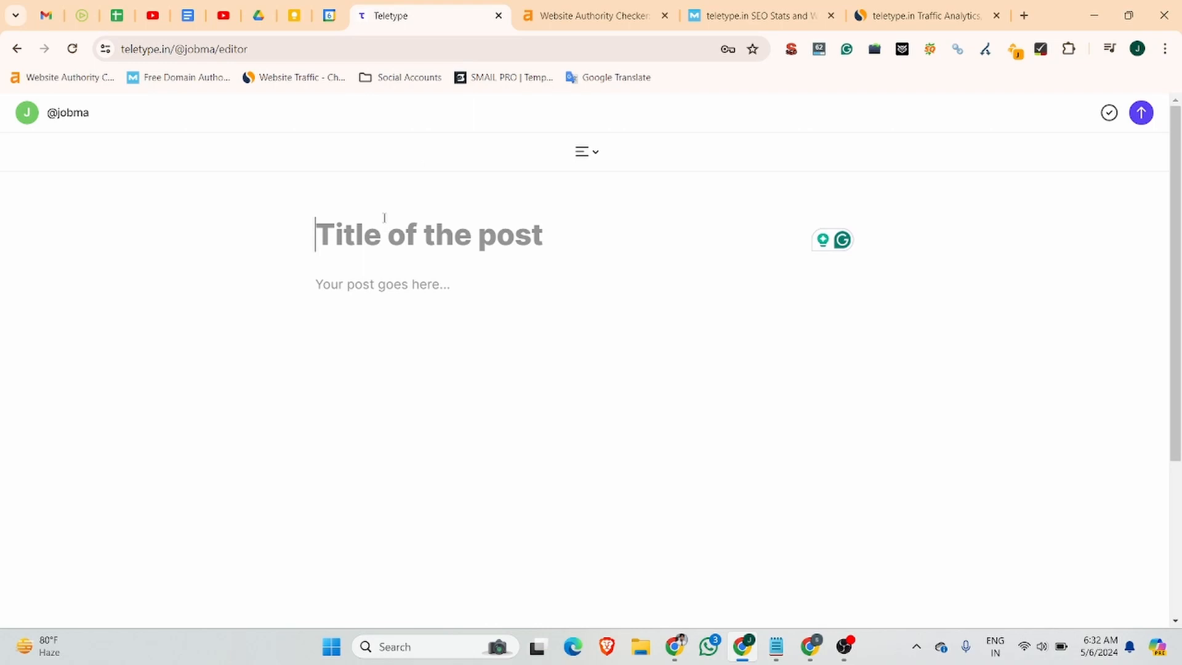
type("Master Your Video Interview Recording: A Guide for Employers and Candidates The recruitment pattern has evolved replacing endless back-and-forth scheduling, geographical limitations, and inefficient interview processes. Video interviews have become the")
type("g")
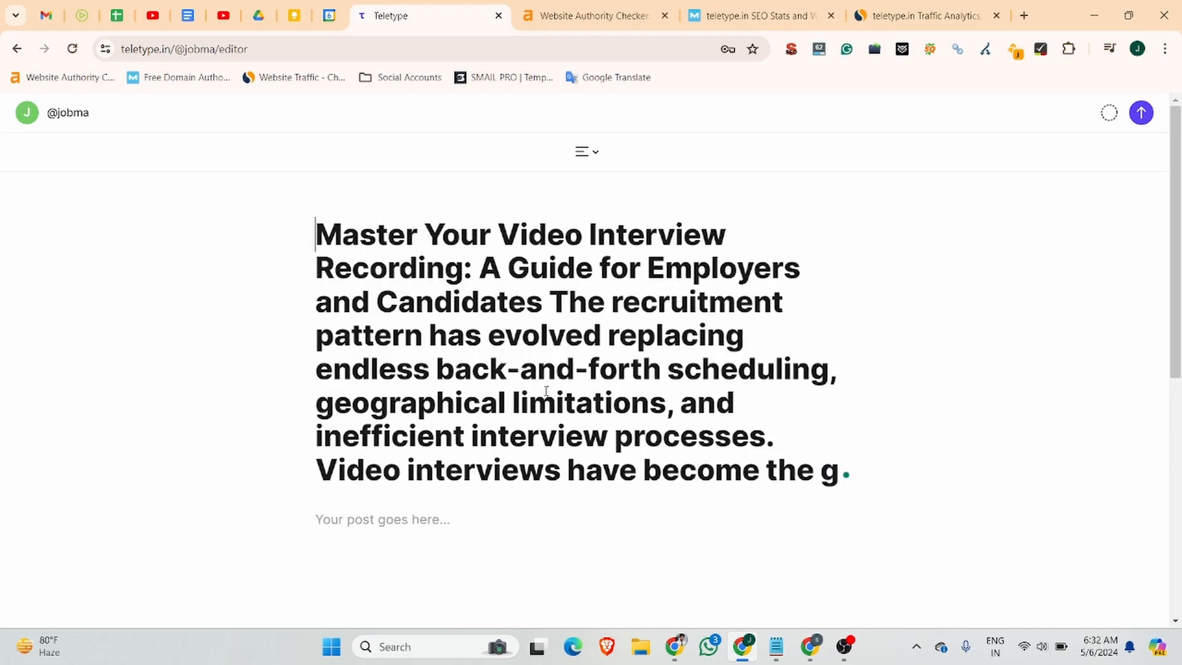
key("ctrl+a")
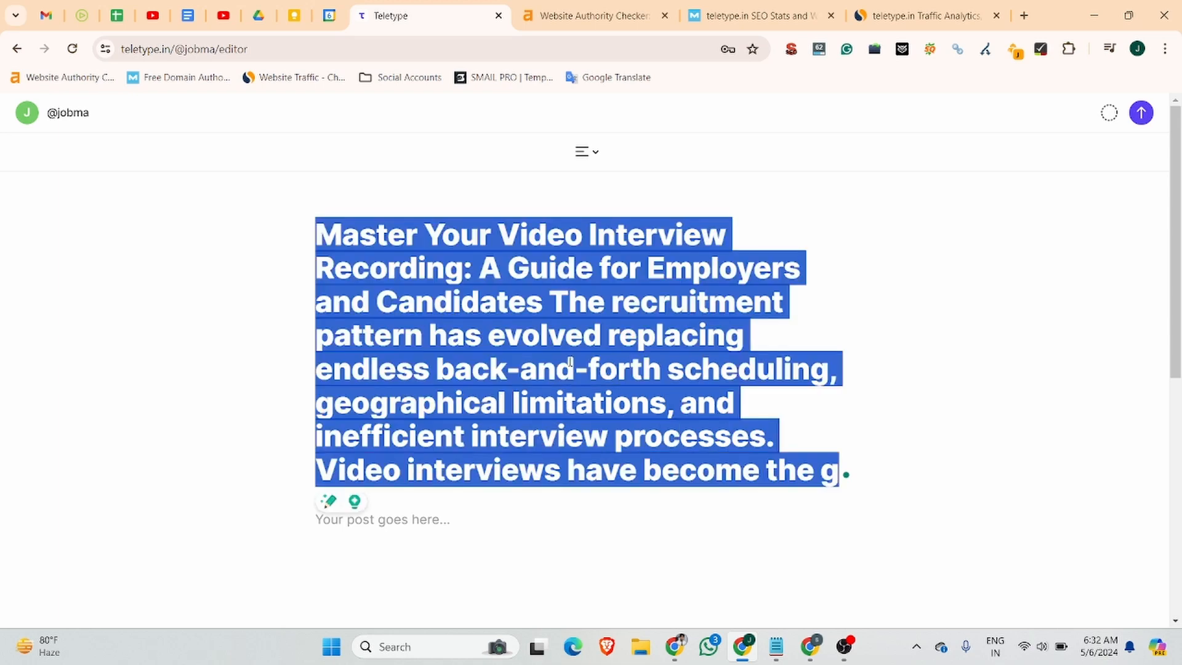
key("BackSpace")
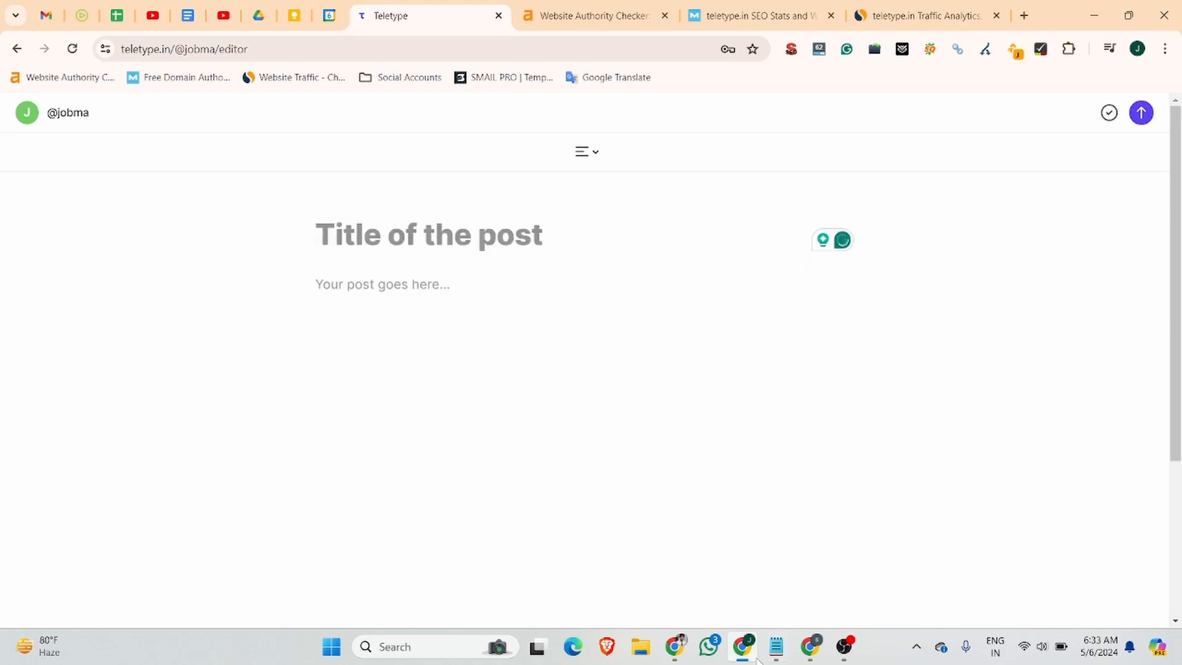
Paste 'Master Your Video Interview Recording: A New Era of Hiring' as the post title.
left_click(675, 647)
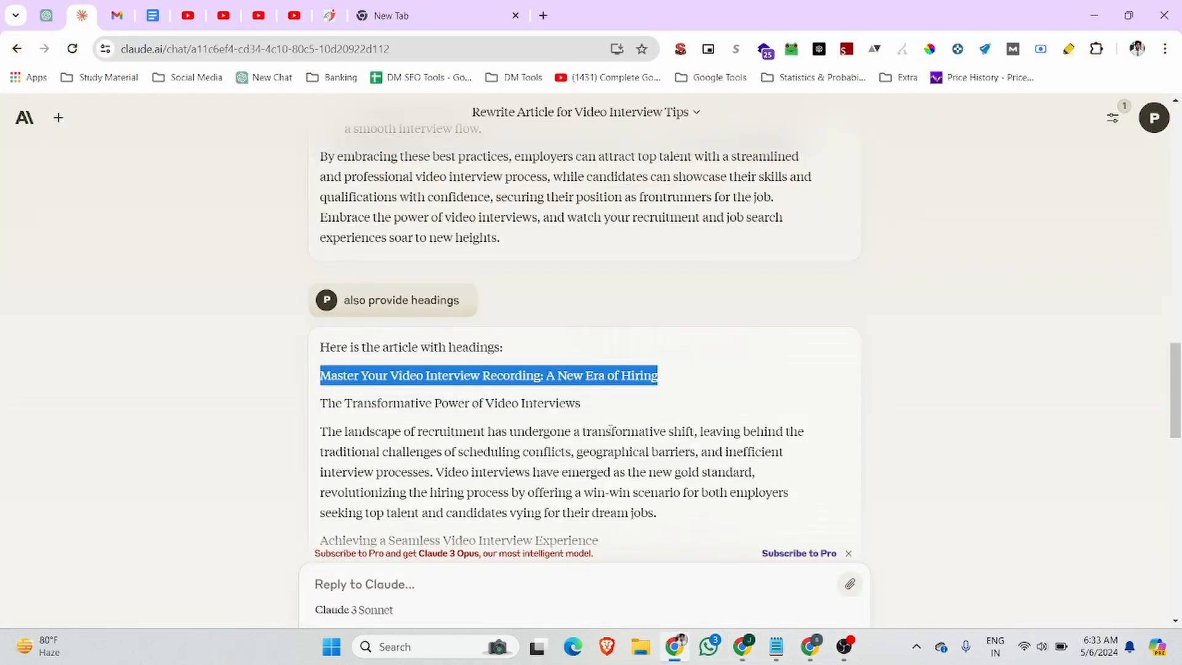
left_click(743, 647)
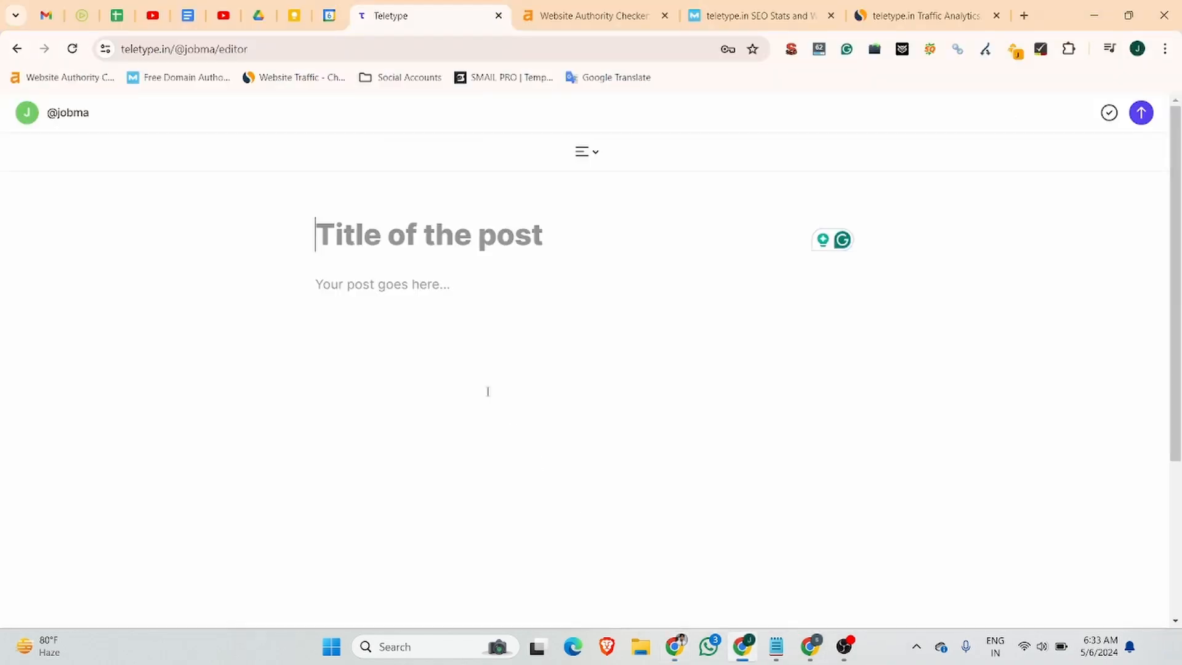
type("Master Your Video Interview Recording: A New Era of Hiring")
left_click(397, 318)
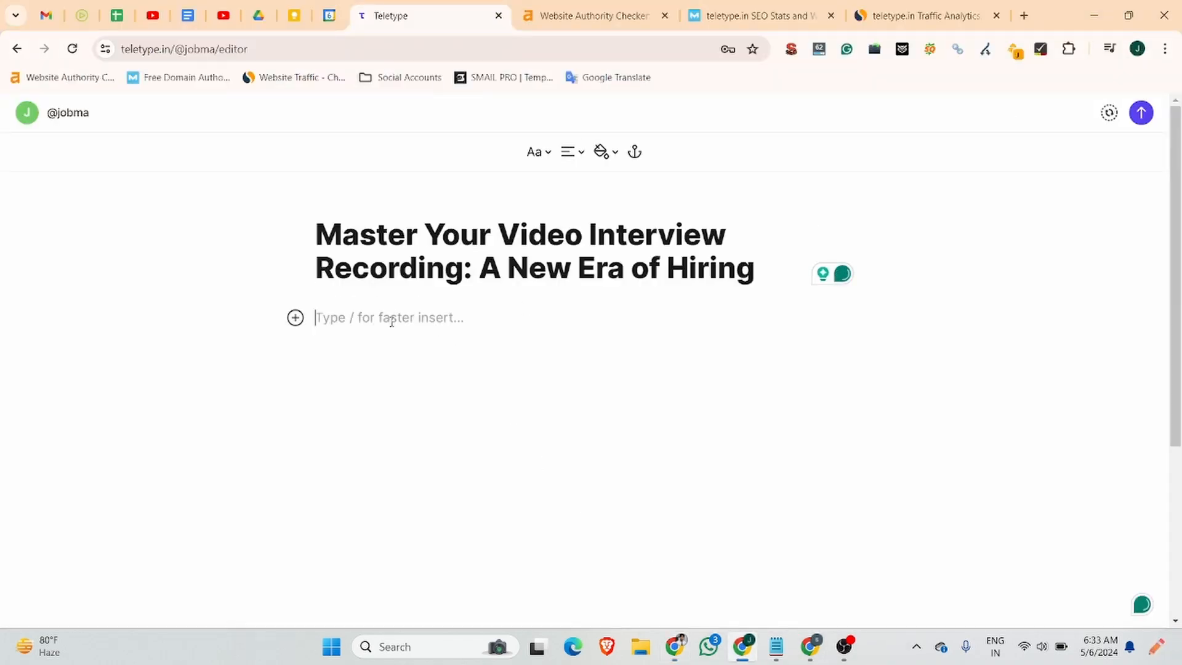
left_click(82, 16)
scroll(418, 377, "down", 4)
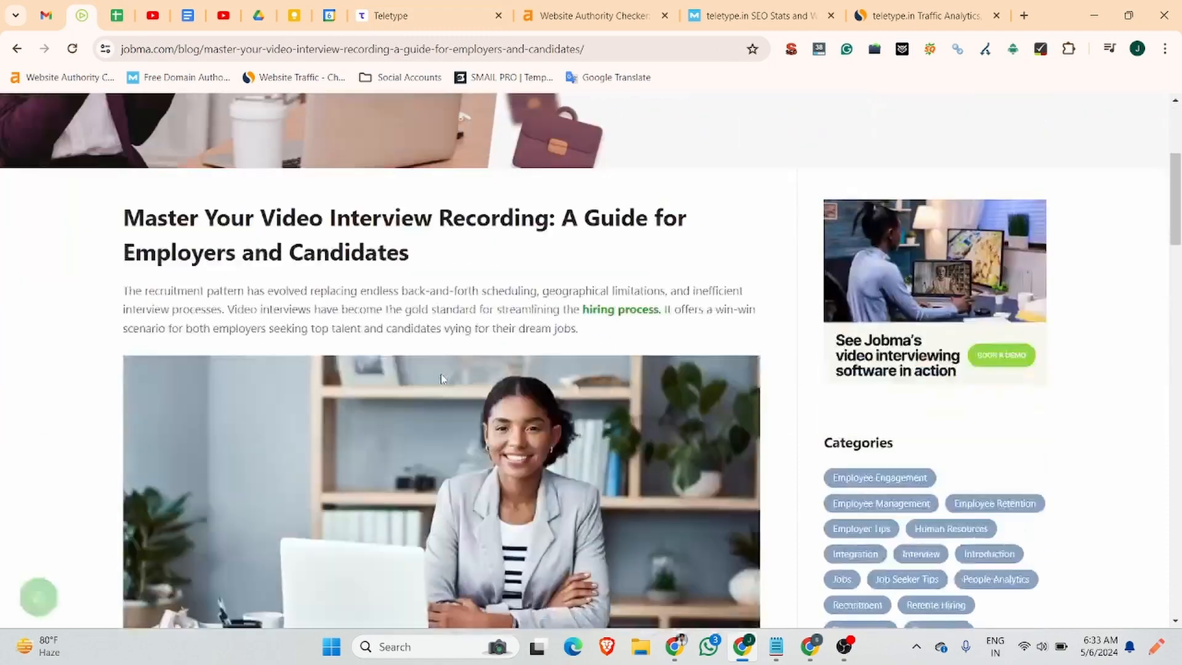
Save the Jobma article's header photo to the computer.
scroll(622, 370, "up", 4)
scroll(528, 266, "down", 10)
right_click(528, 266)
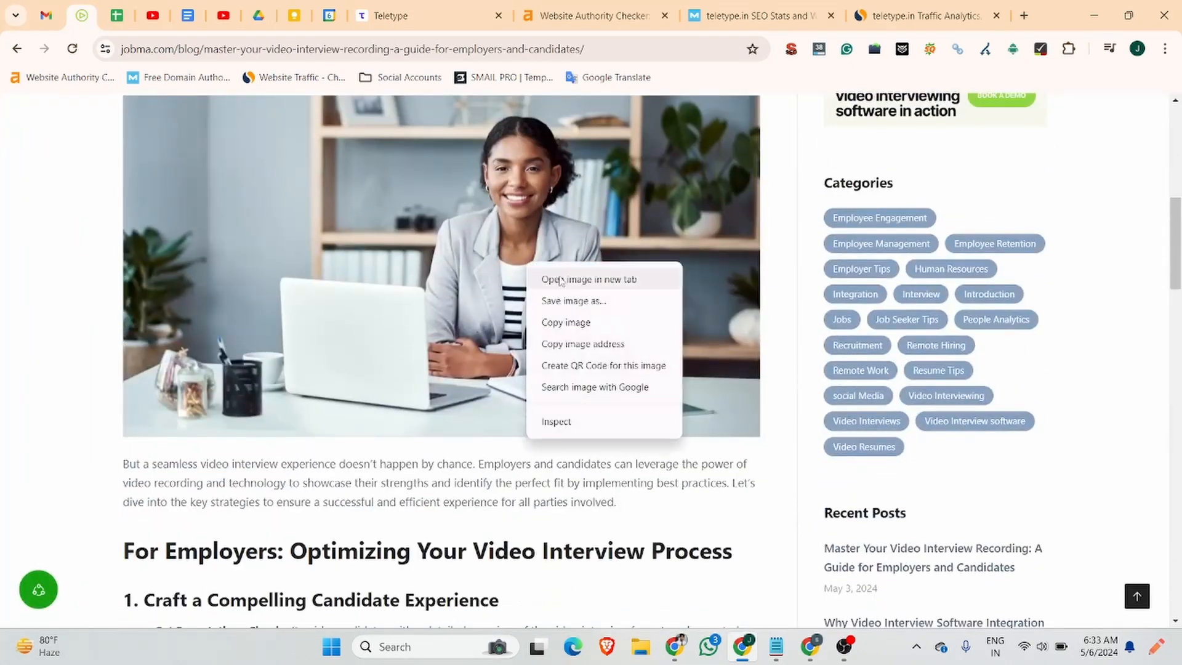
left_click(579, 302)
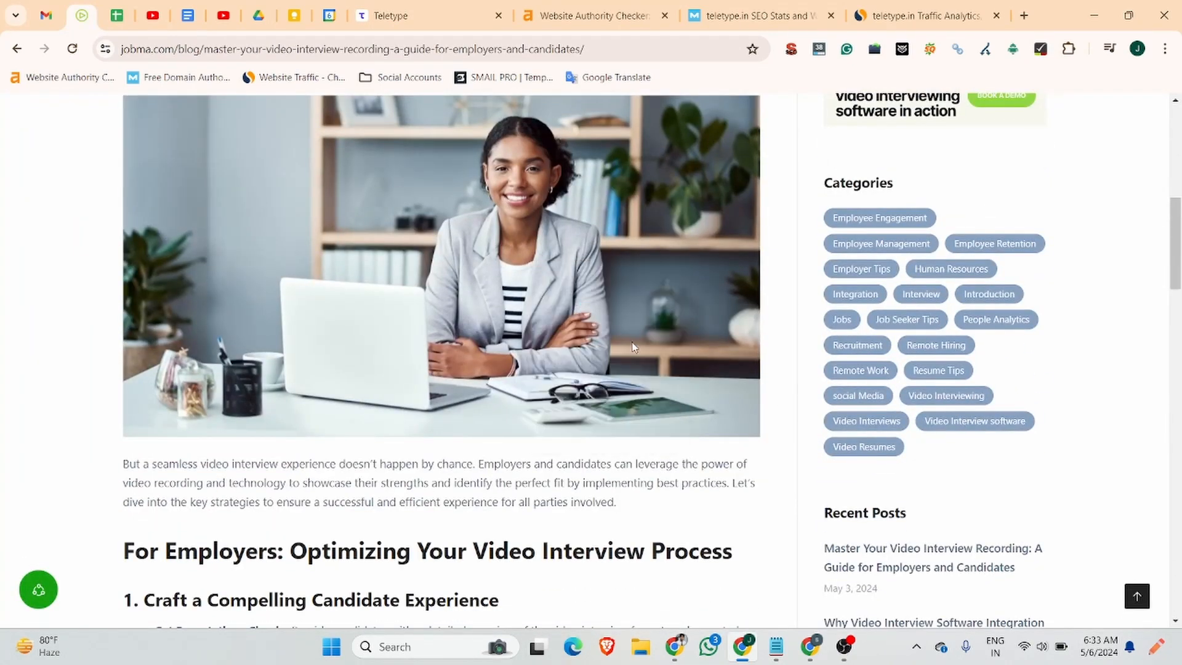
left_click(483, 343)
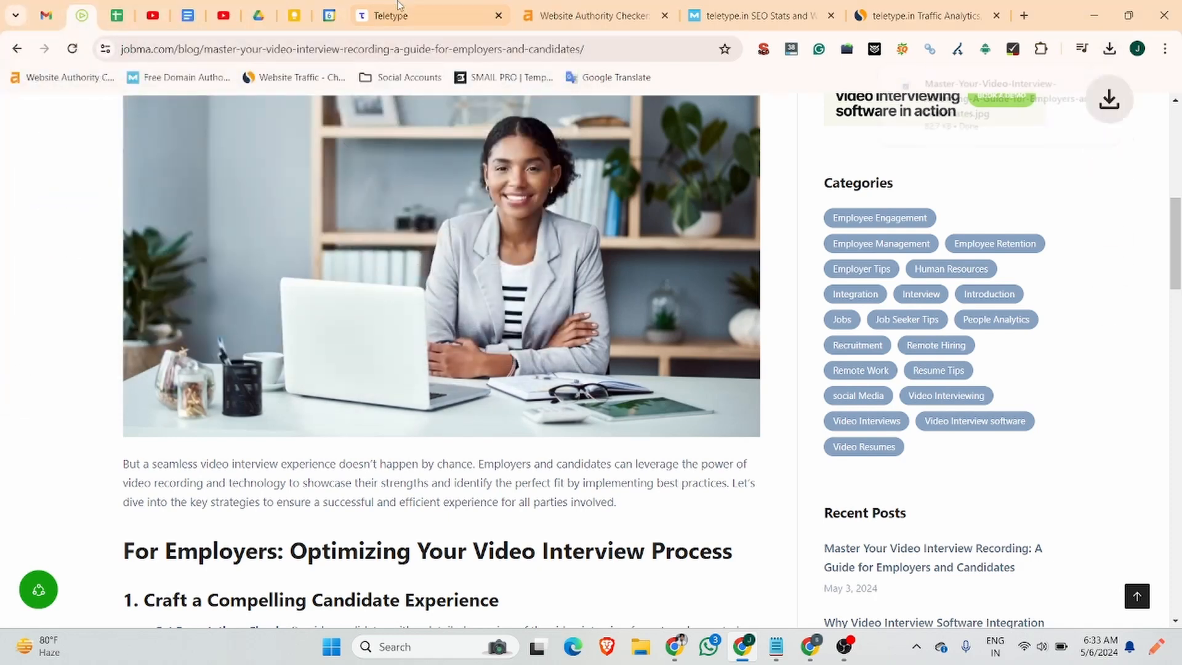
left_click(407, 26)
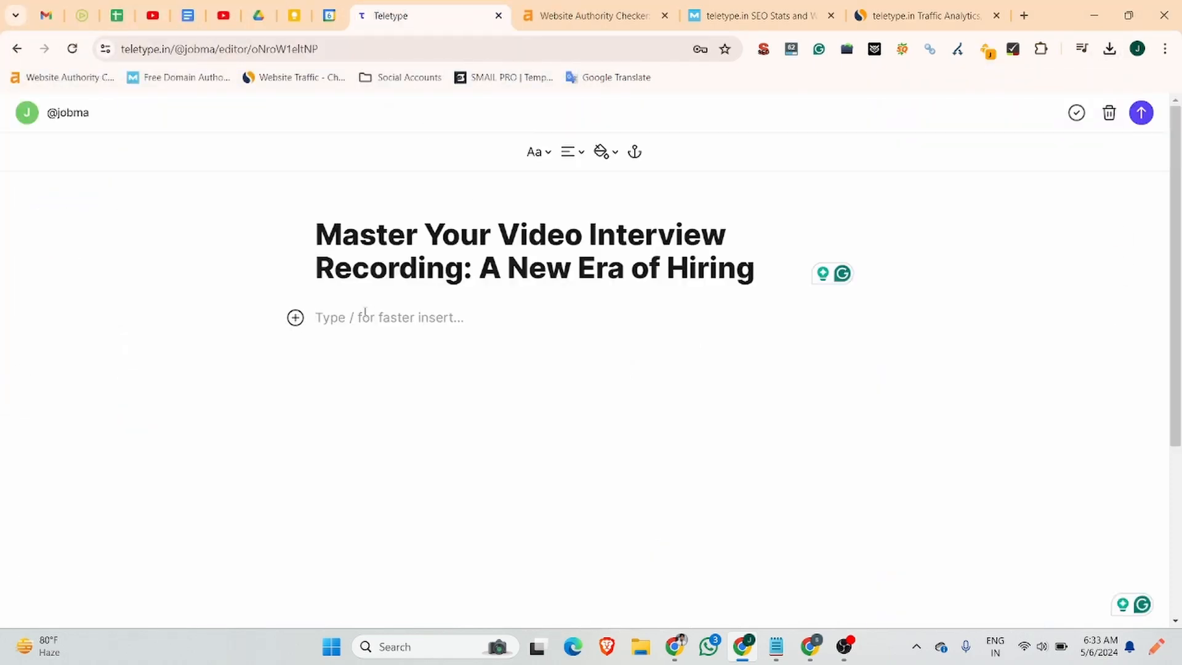
left_click(82, 16)
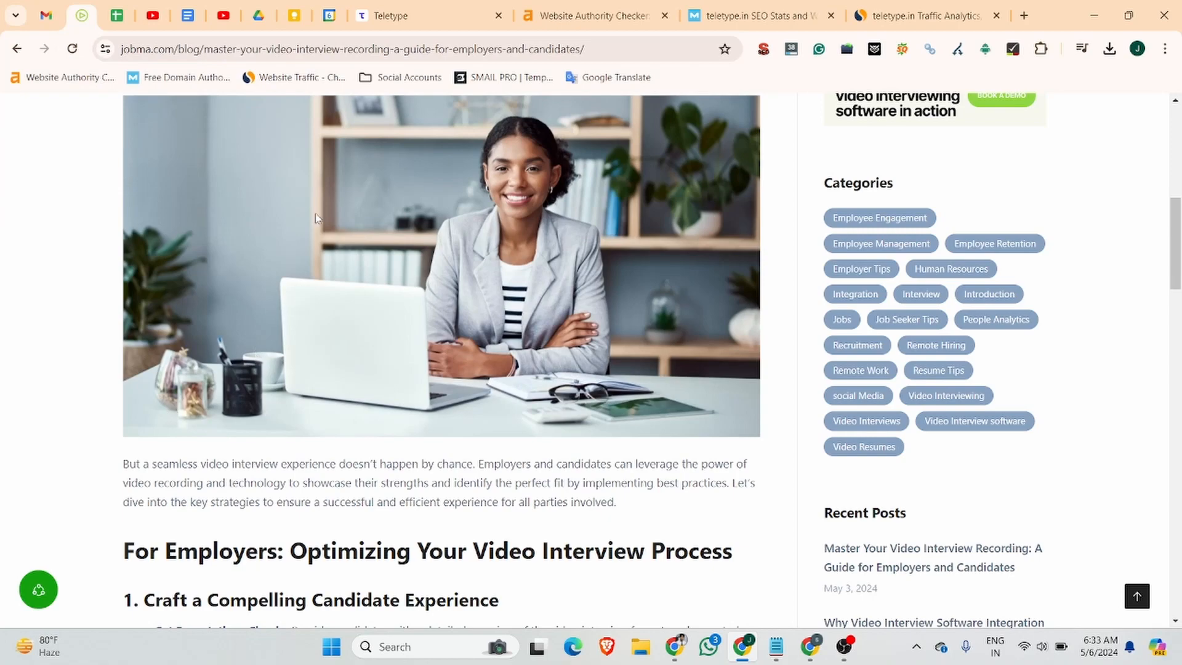
scroll(316, 219, "up", 10)
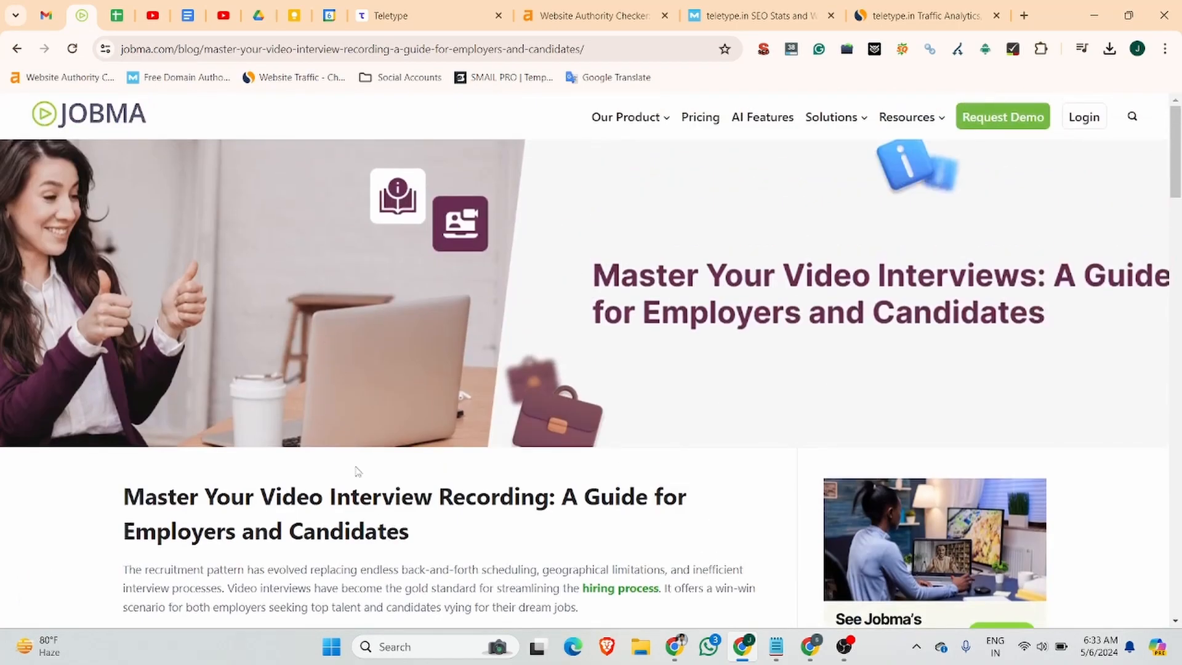
left_click(391, 19)
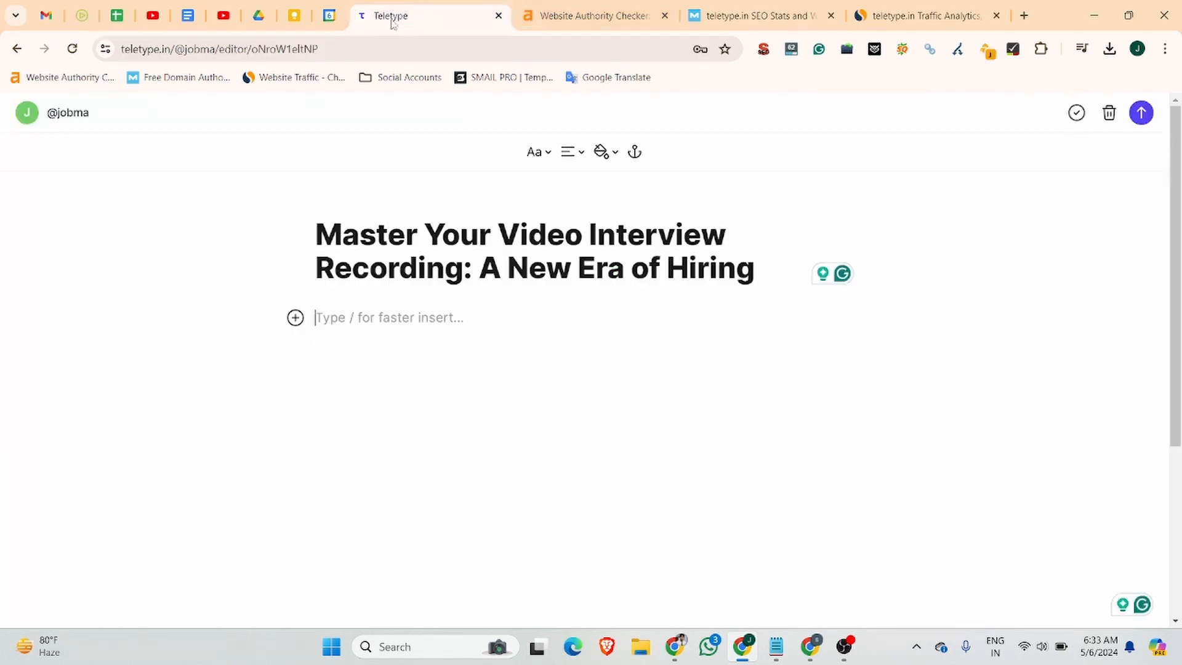
Insert the downloaded header JPG as an image block beneath the post title.
left_click(295, 318)
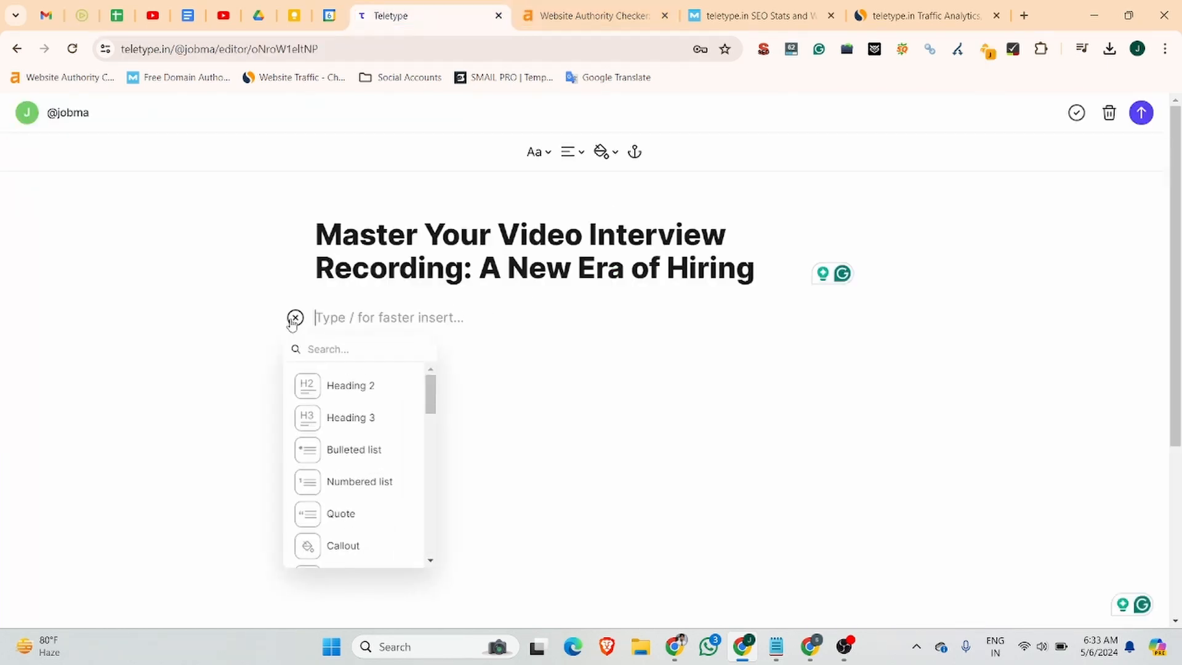
scroll(344, 431, "down", 5)
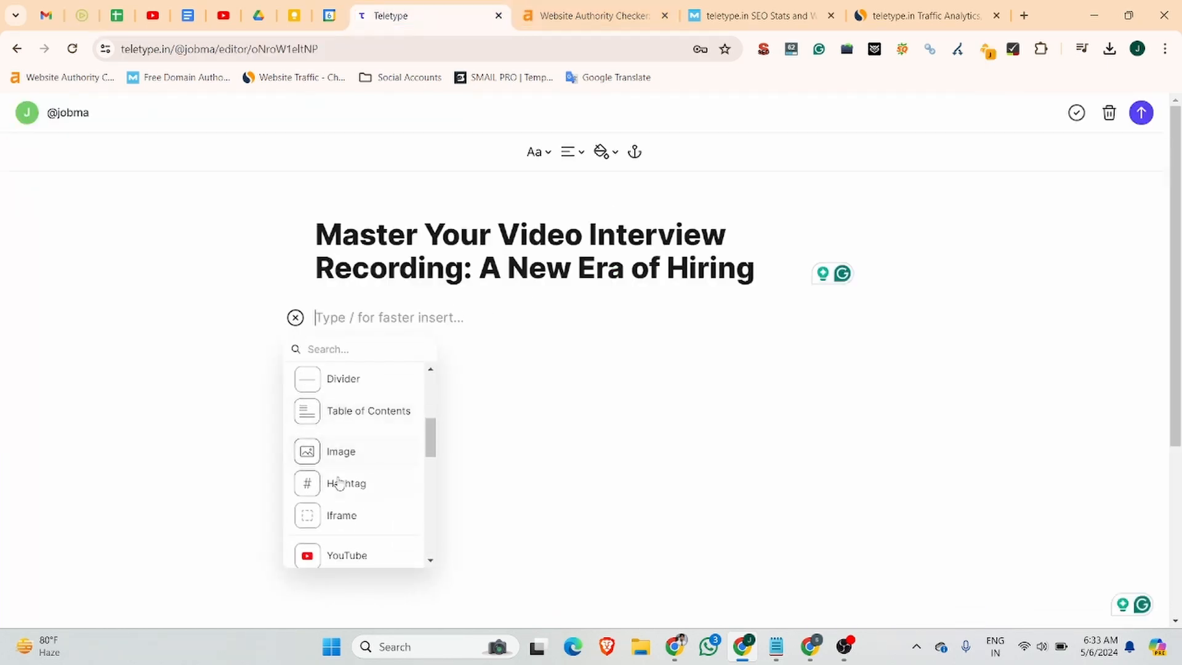
left_click(341, 455)
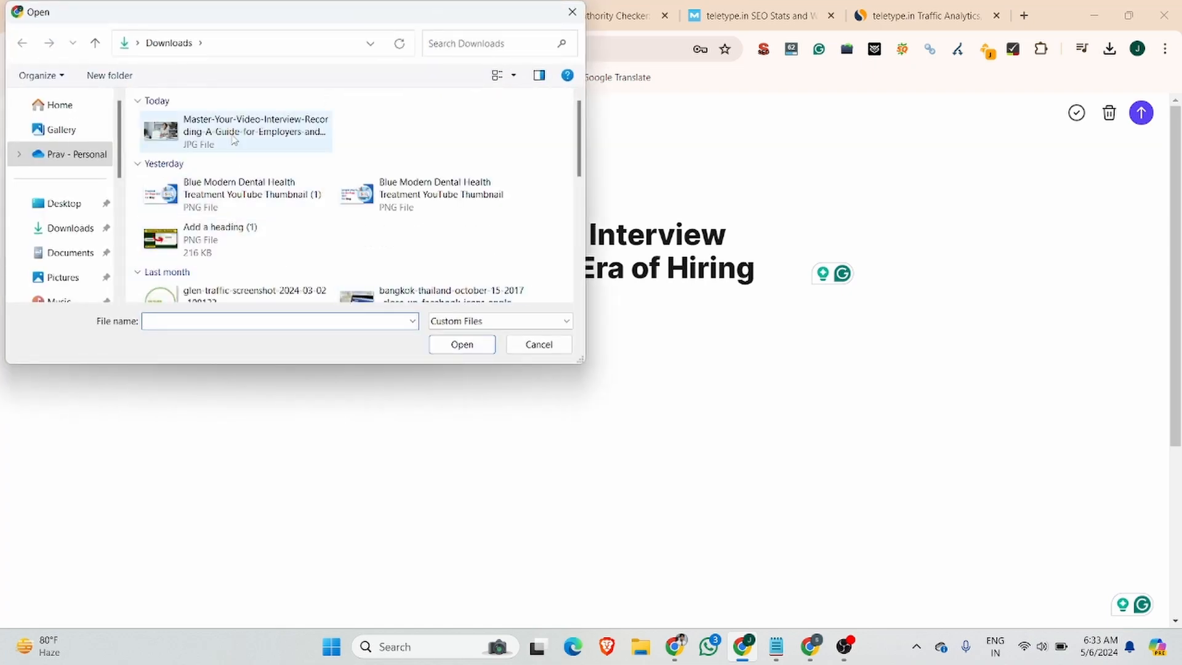
left_click(235, 143)
left_click(463, 344)
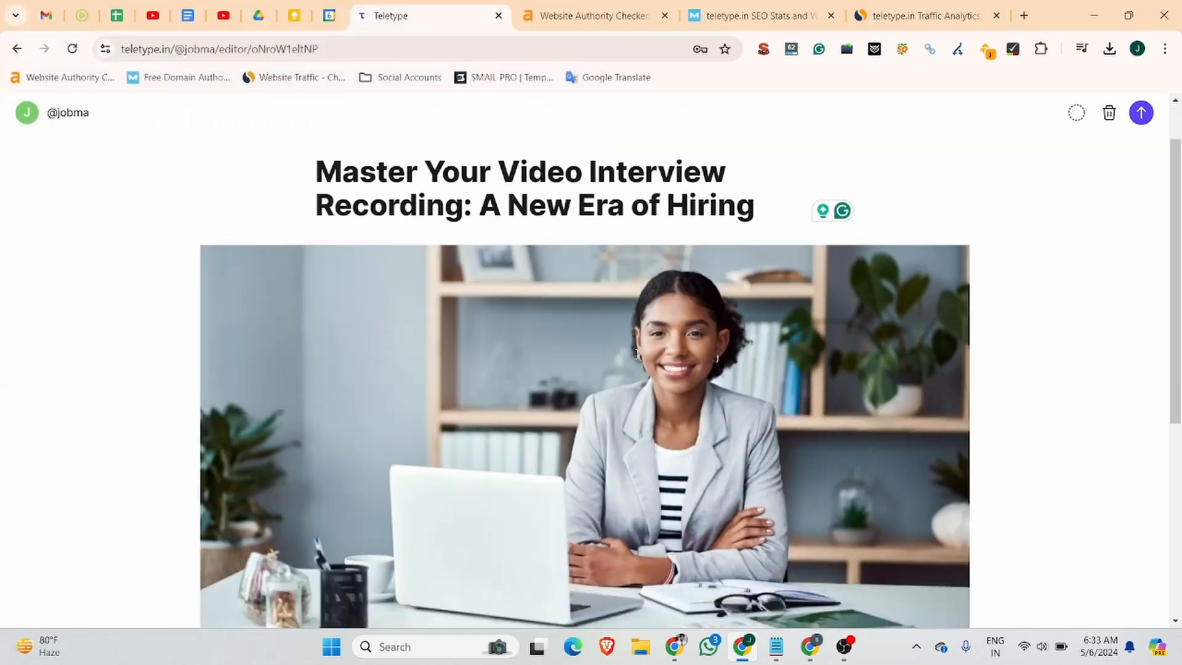
scroll(585, 514, "down", 7)
left_click(359, 388)
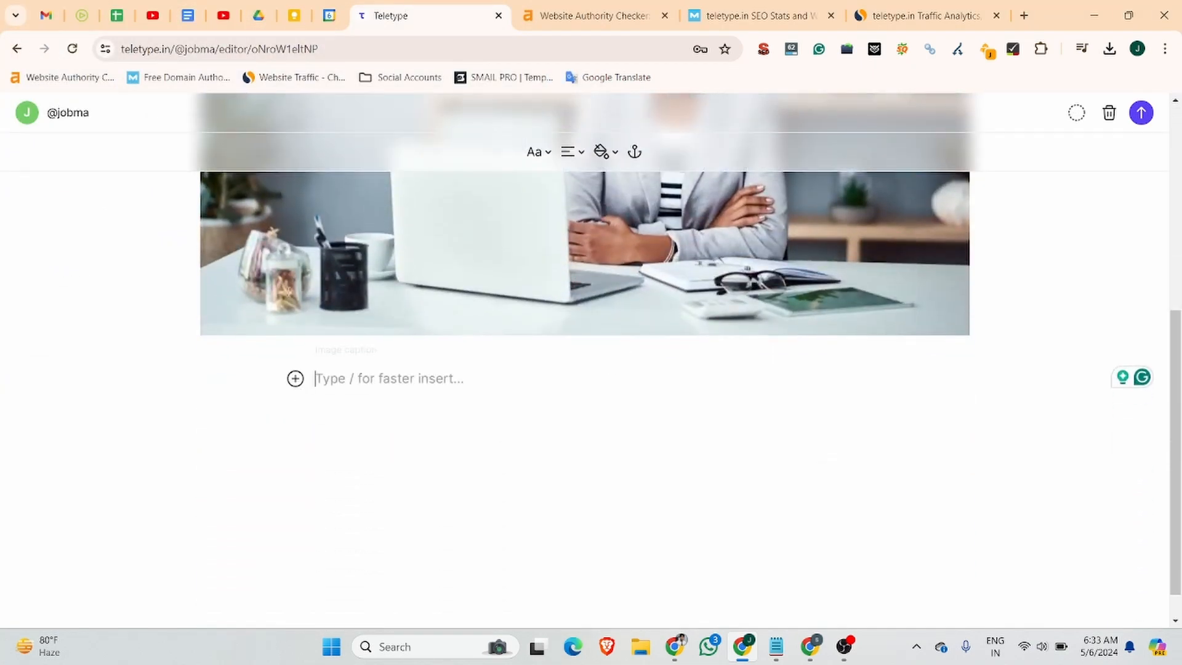
Add 'The Transformative Power of Video Interviews' from Claude as a Heading 2.
left_click(674, 646)
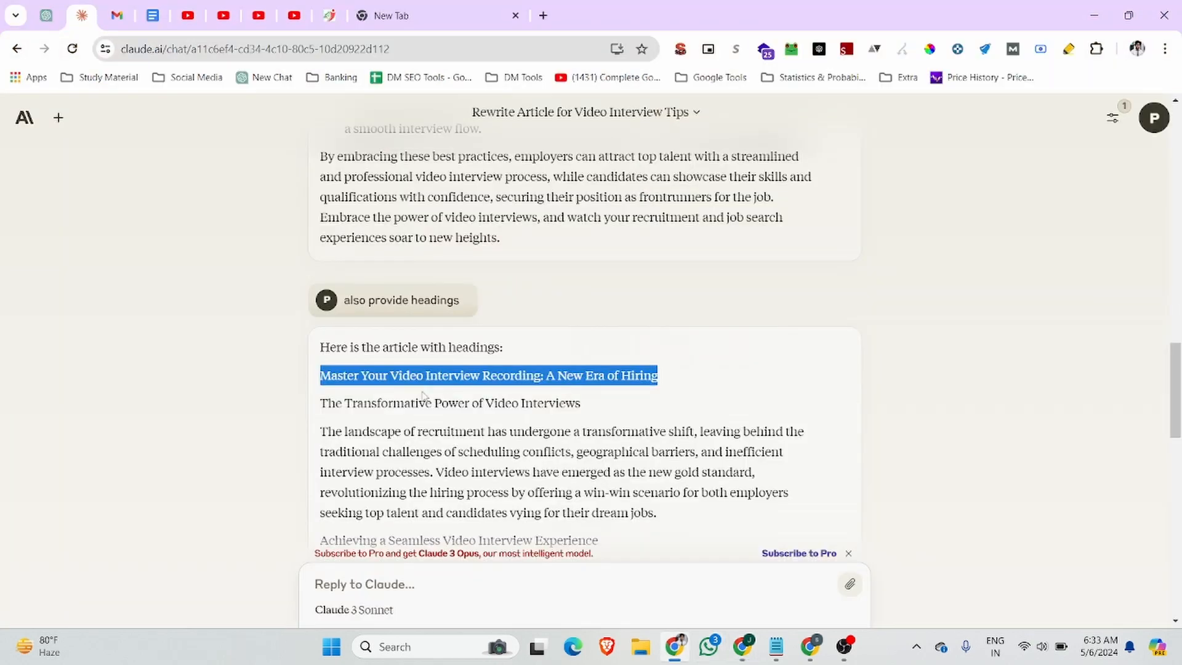
left_click_drag(321, 404, 592, 413)
key("ctrl+c")
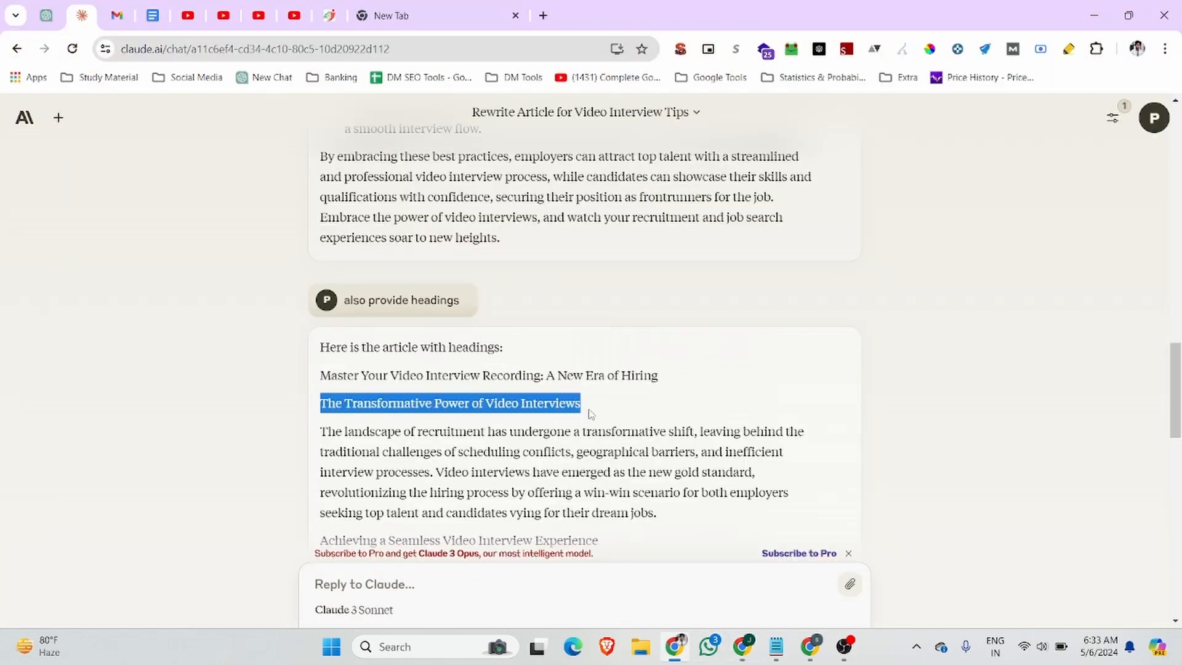
left_click(742, 647)
key("ctrl+v")
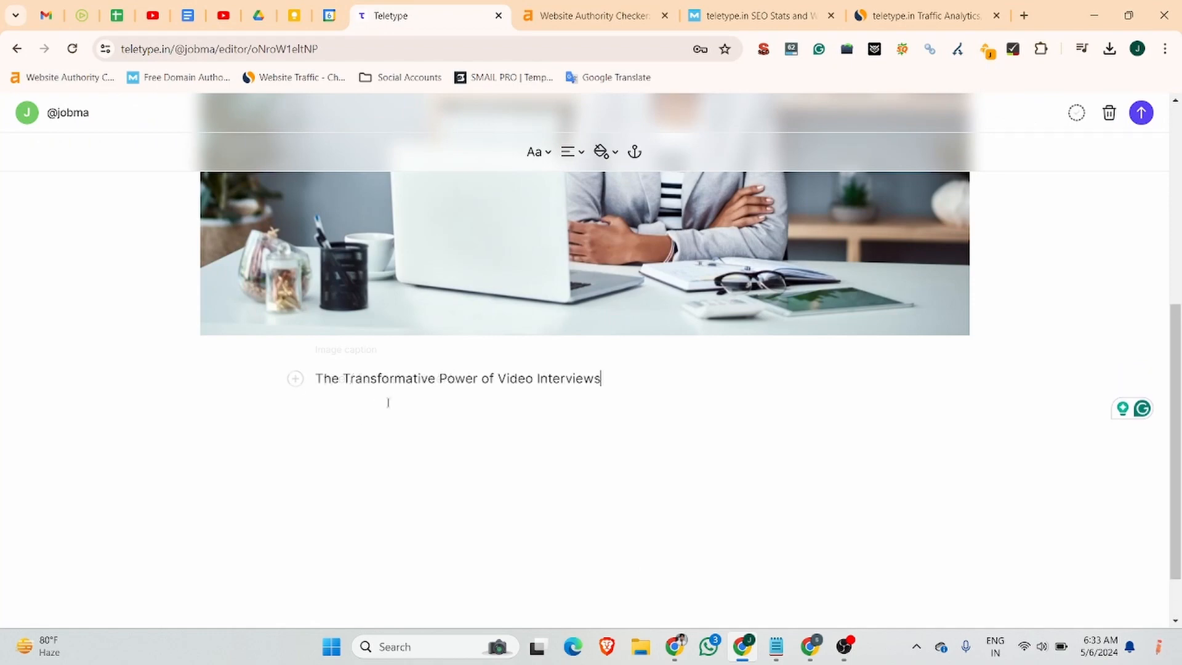
left_click(531, 153)
left_click(552, 213)
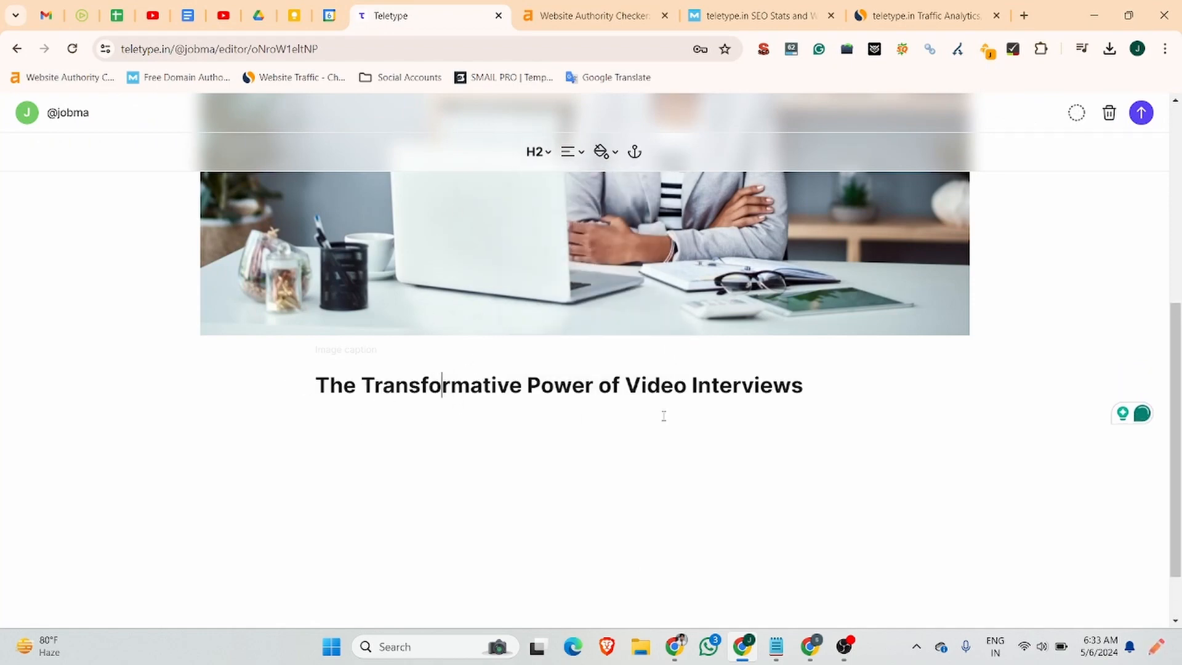
key("Return")
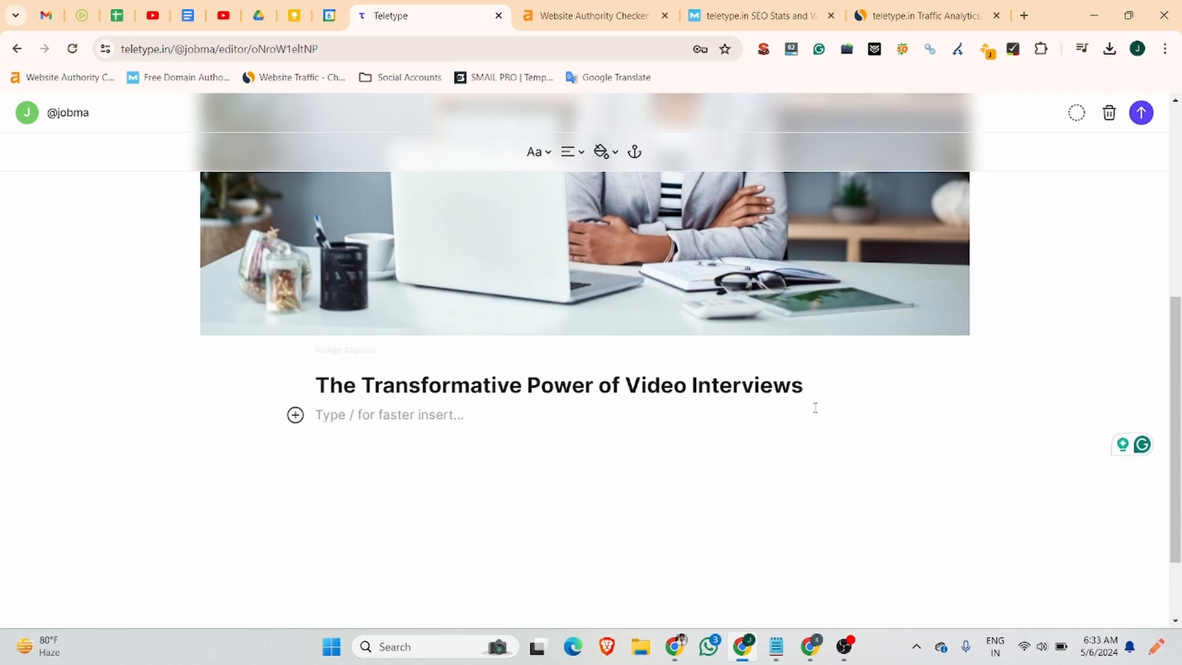
Paste the opening paragraph about recruitment's transformation under that heading.
left_click(675, 647)
scroll(655, 302, "down", 4)
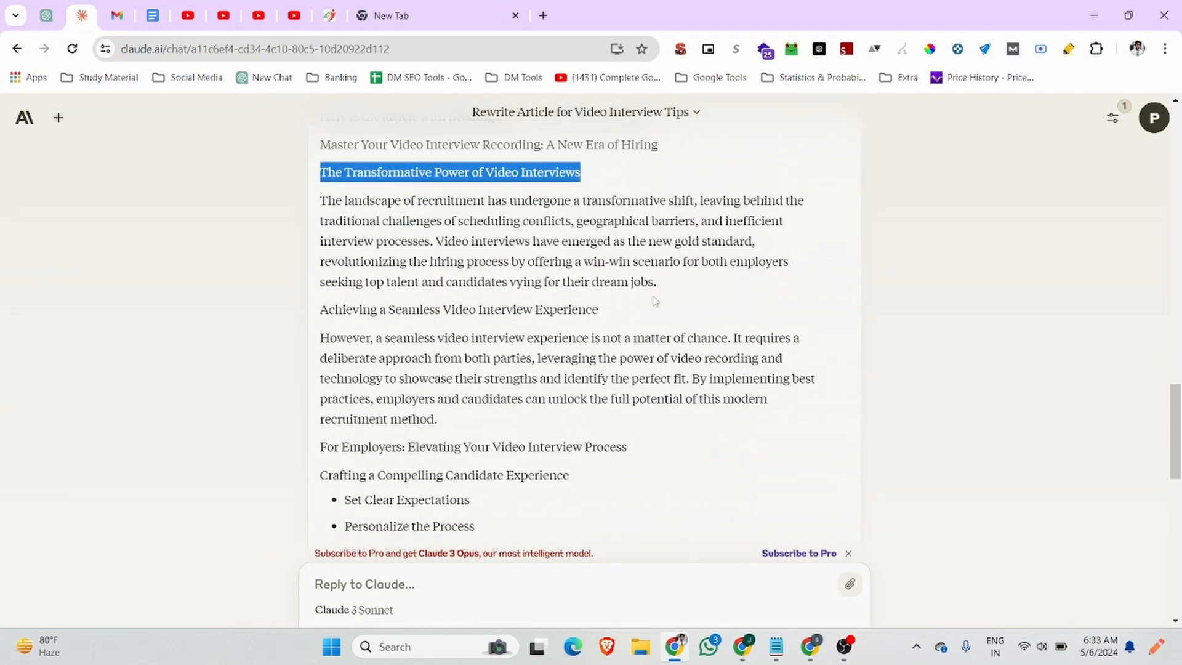
left_click_drag(665, 285, 320, 206)
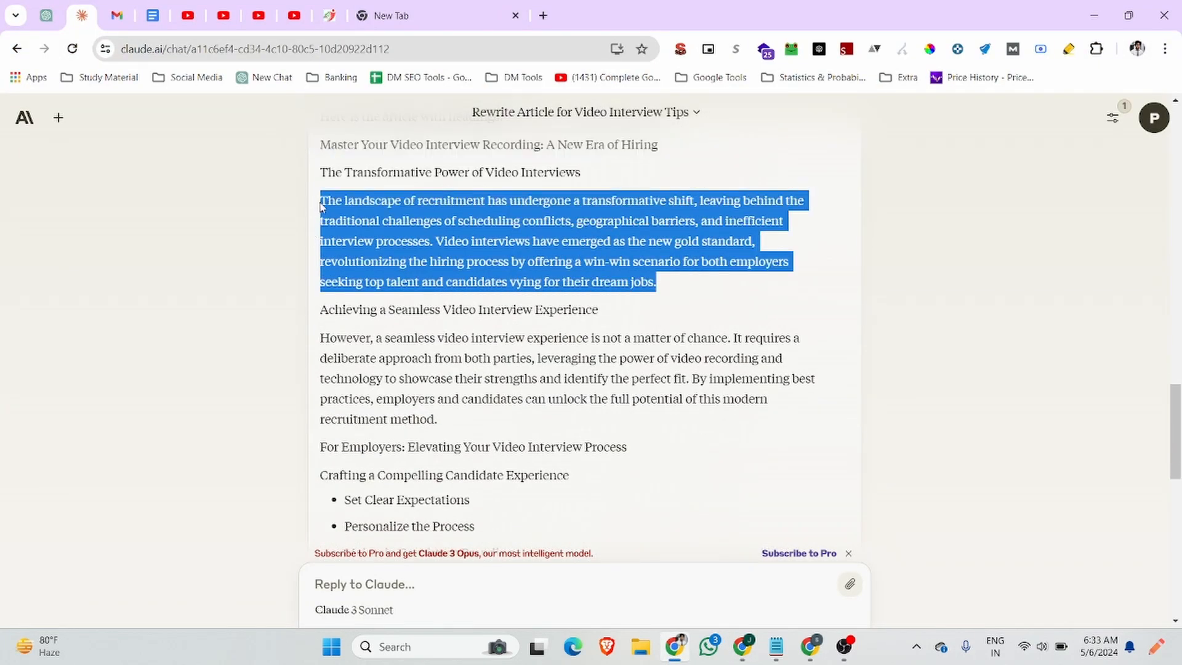
key("ctrl+c")
left_click(743, 647)
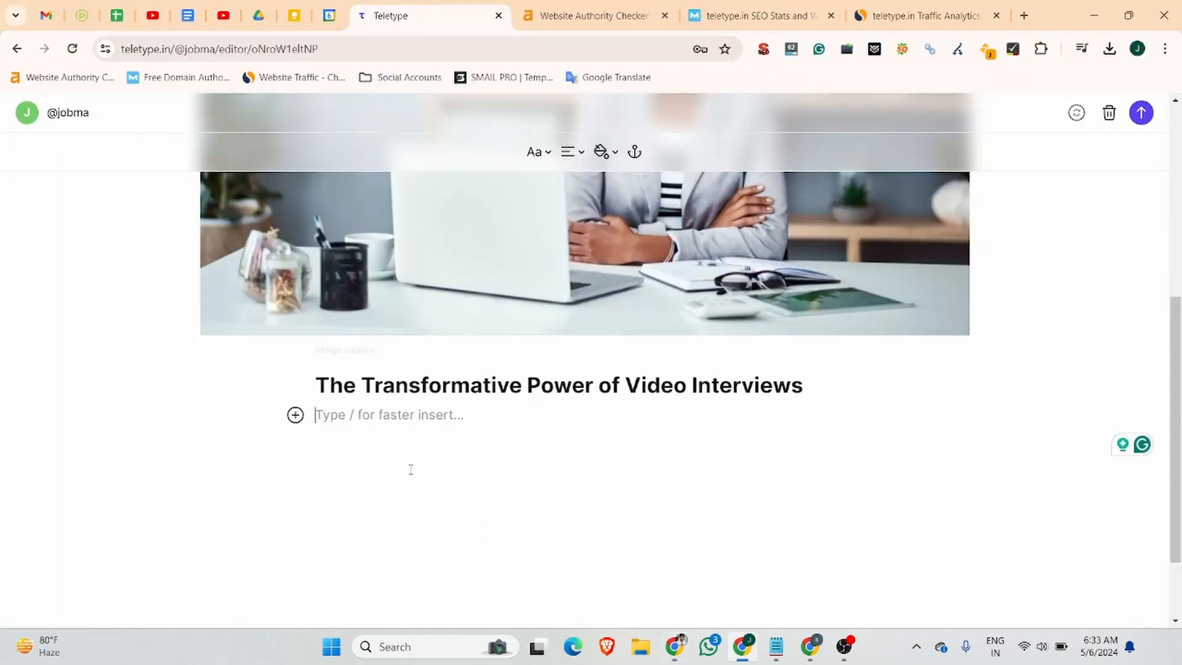
key("ctrl+v")
key("Return")
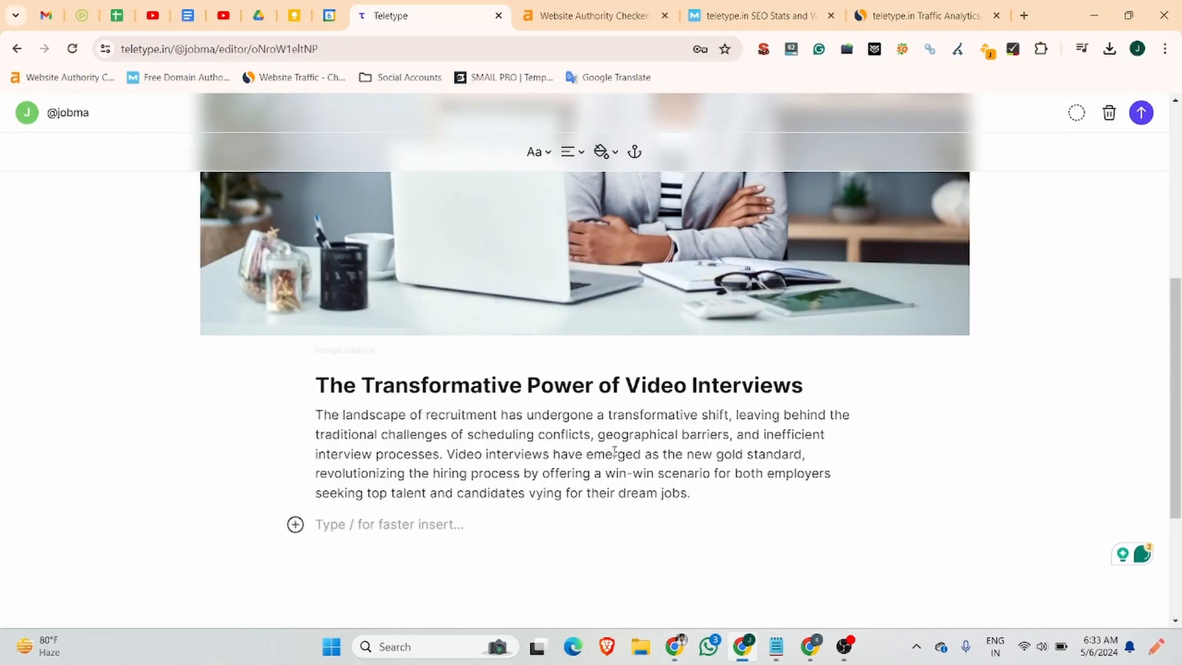
Add 'Achieving a Seamless Video Interview Experience' as a Heading 2.
left_click(685, 648)
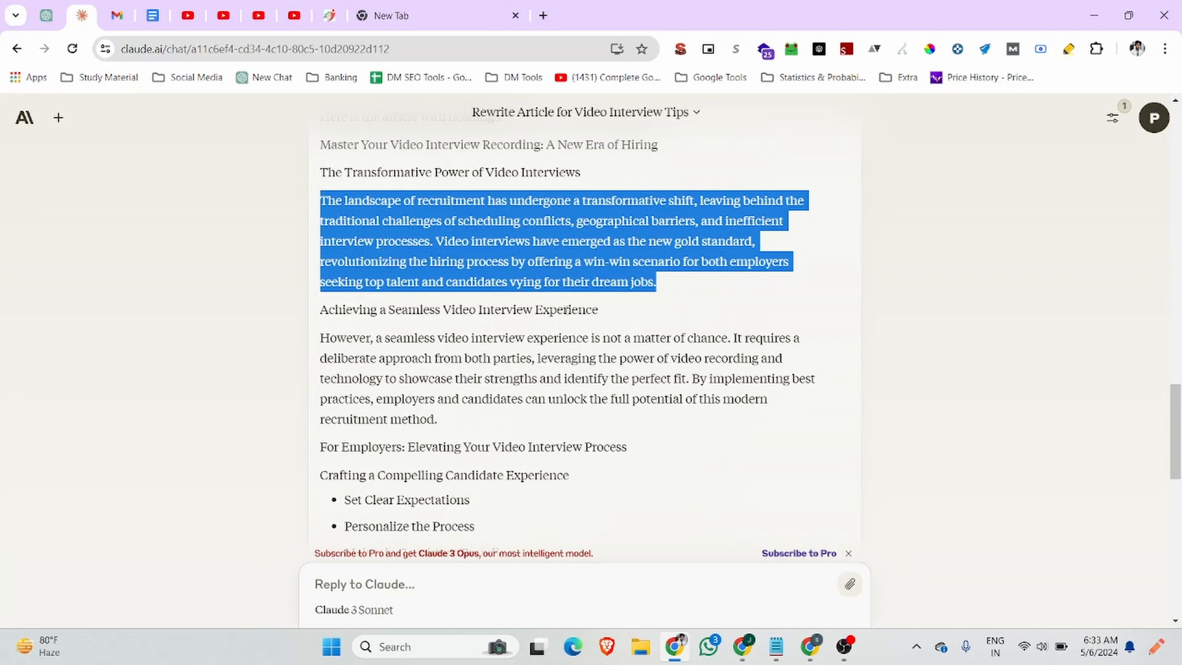
left_click_drag(598, 311, 321, 315)
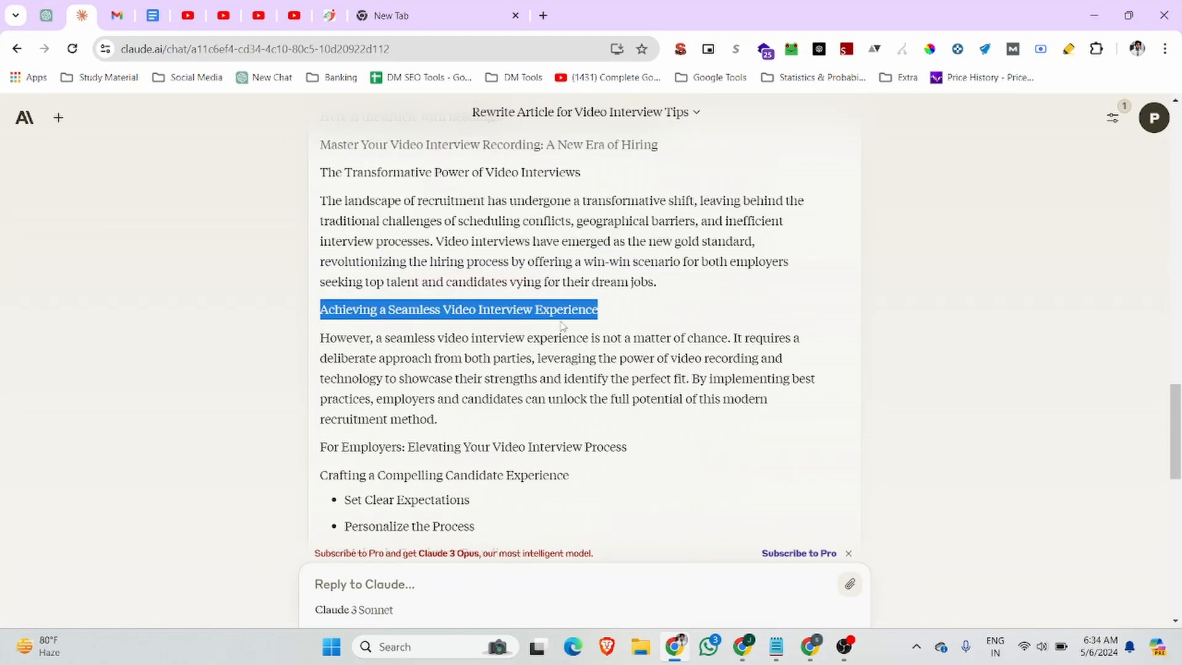
left_click(743, 646)
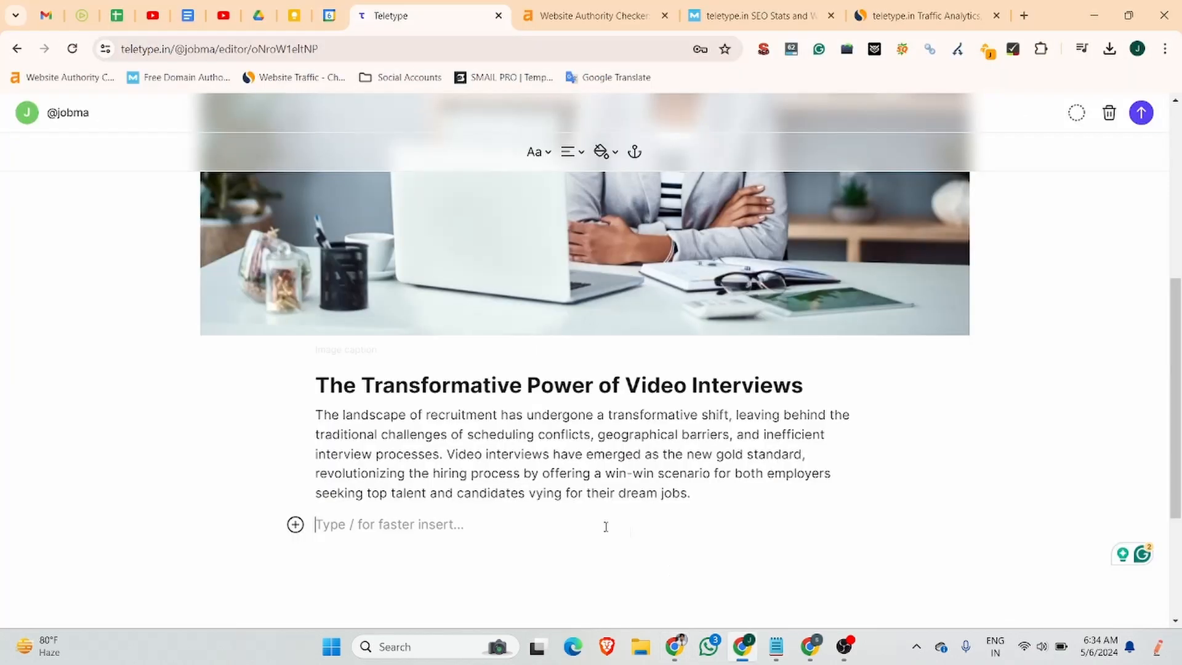
key("ctrl+v")
left_click(534, 151)
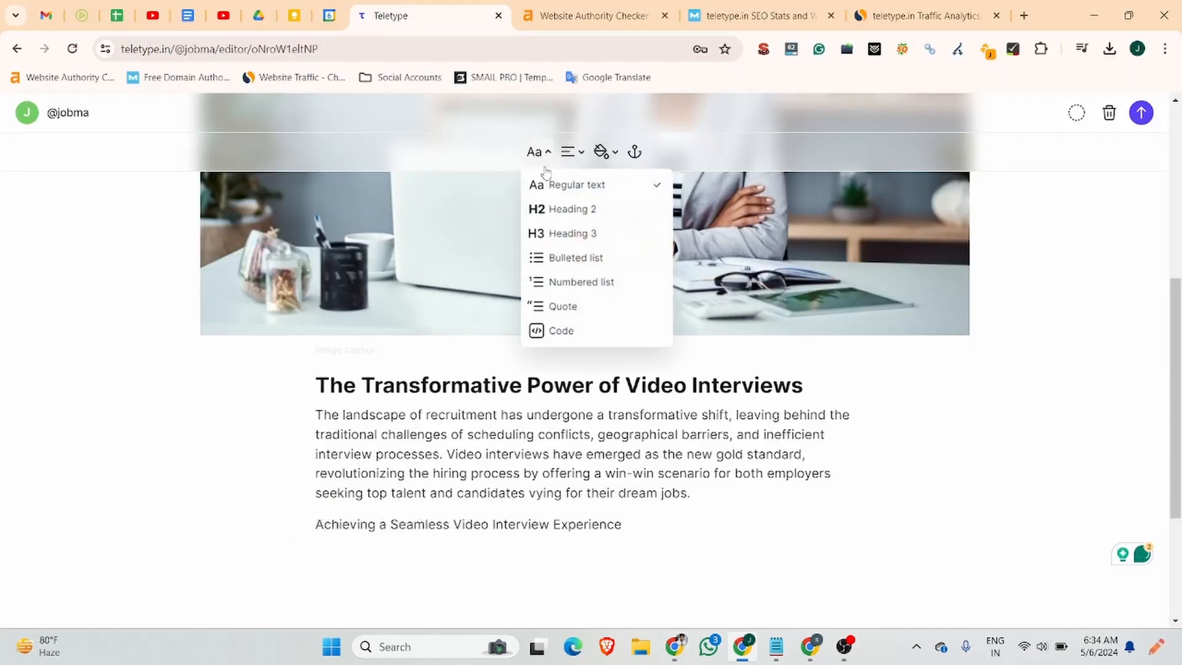
left_click(556, 210)
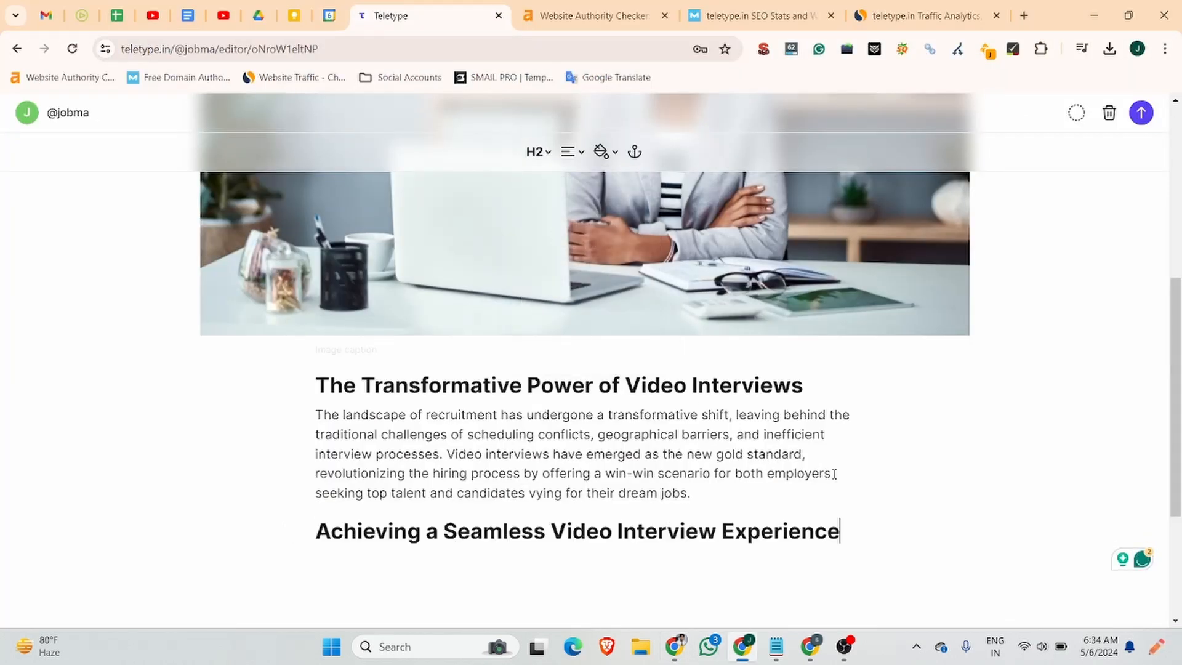
key("Return")
Paste the paragraph beginning 'However' beneath the second heading.
left_click(677, 644)
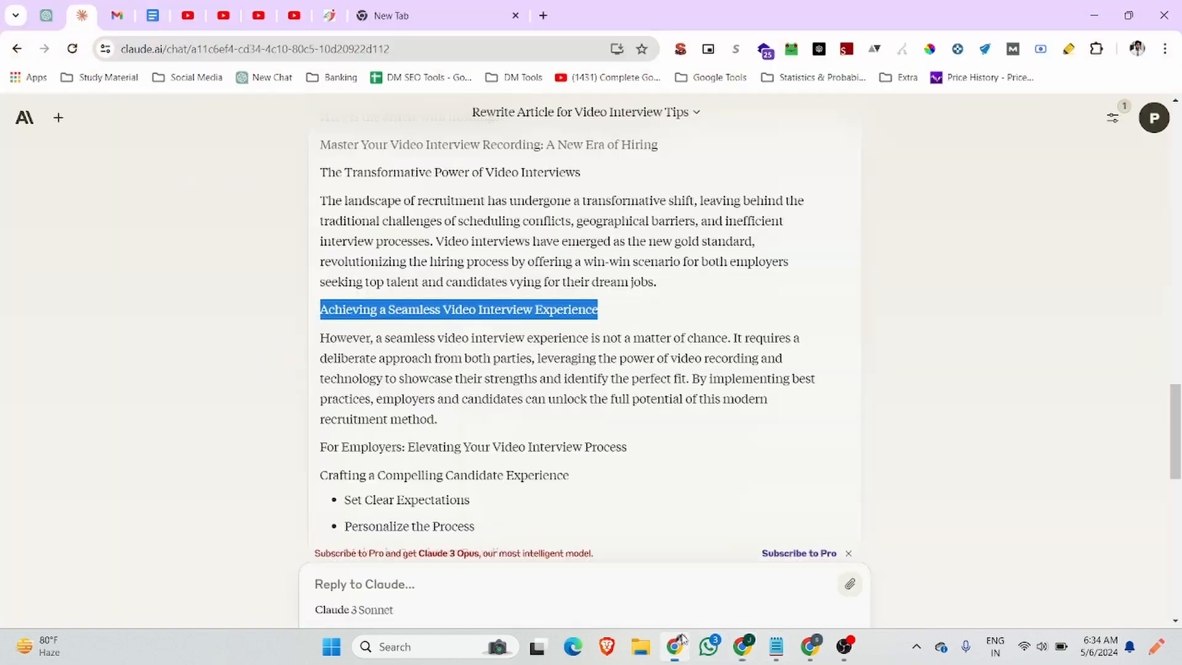
left_click_drag(445, 424, 322, 337)
key("ctrl+c")
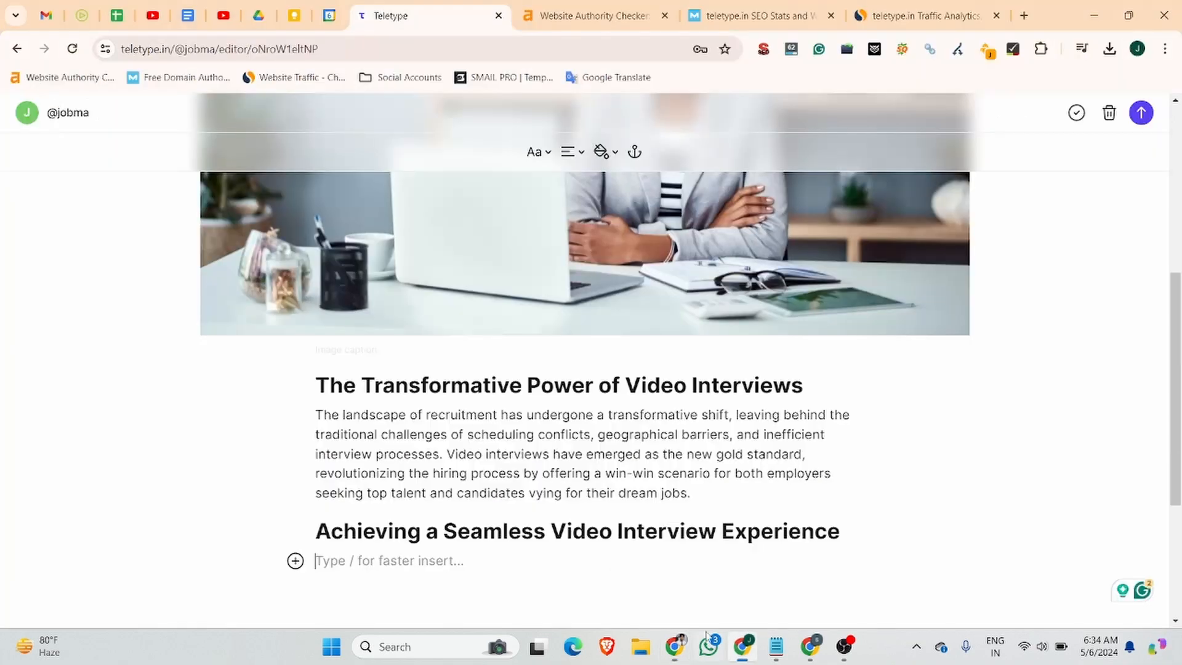
left_click(742, 644)
key("ctrl+v")
scroll(565, 472, "down", 5)
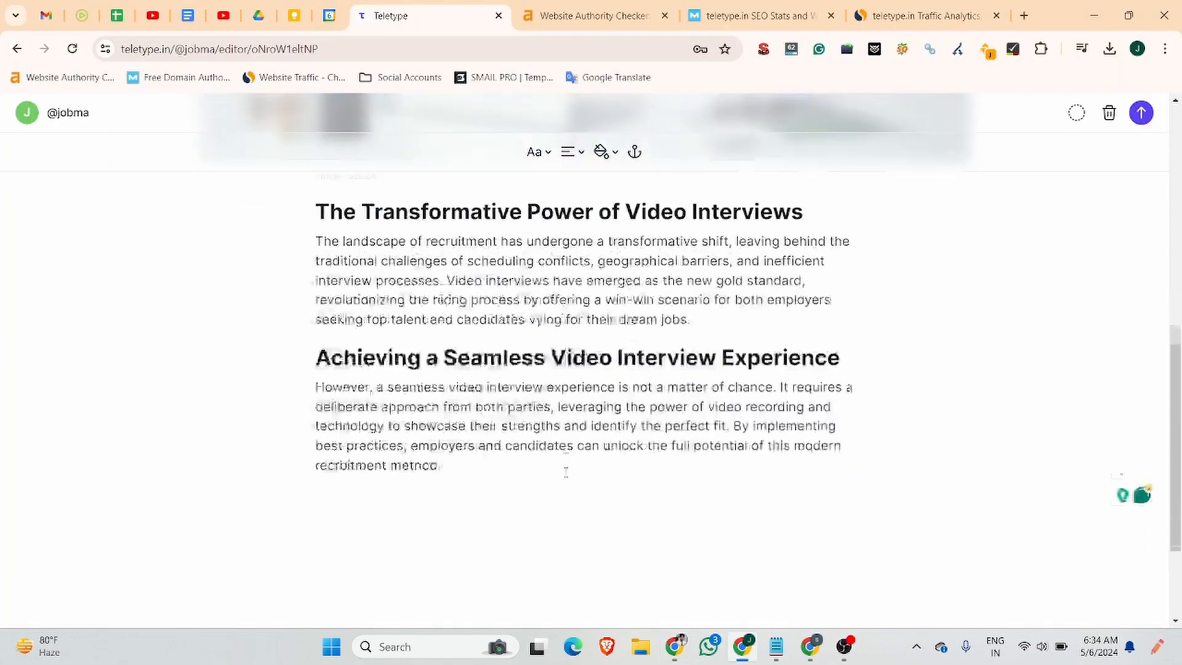
key("Return")
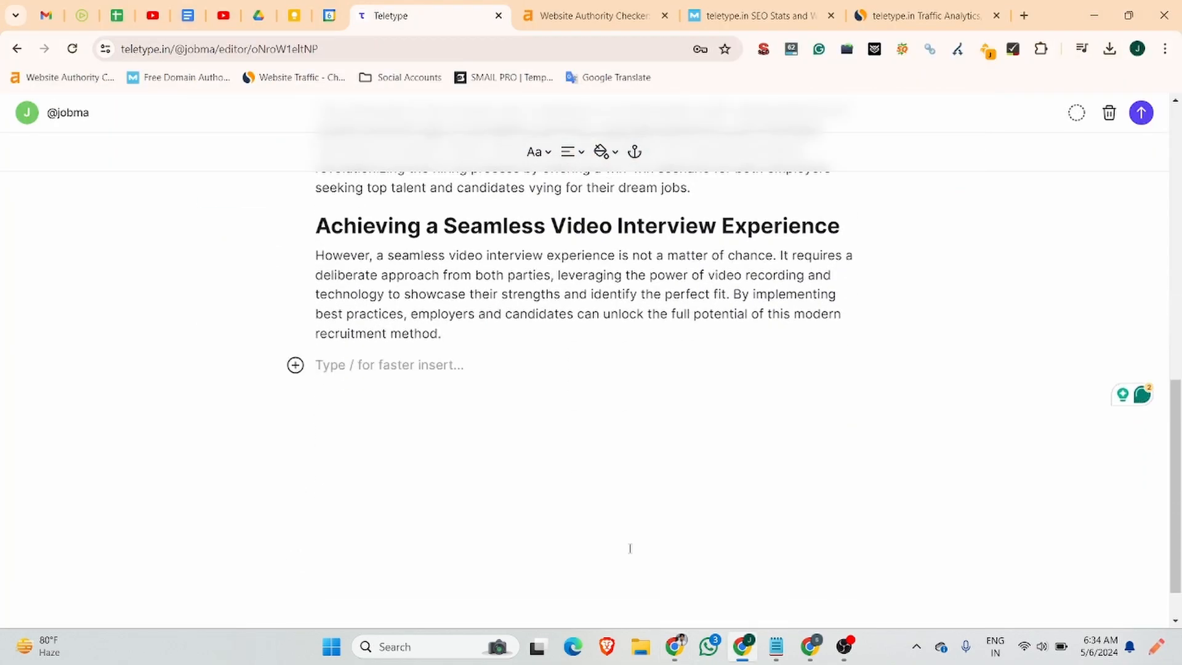
Copy the 'For Employers' heading from Claude and paste it on the next line.
left_click(675, 644)
left_click_drag(320, 447, 645, 463)
key("ctrl+c")
key("alt+Tab")
key("ctrl+v")
left_click(537, 151)
Make 'For Employers' a Heading 2 and add 'Crafting a Compelling Candidate Experience' as Heading 3.
left_click(563, 208)
key("Return")
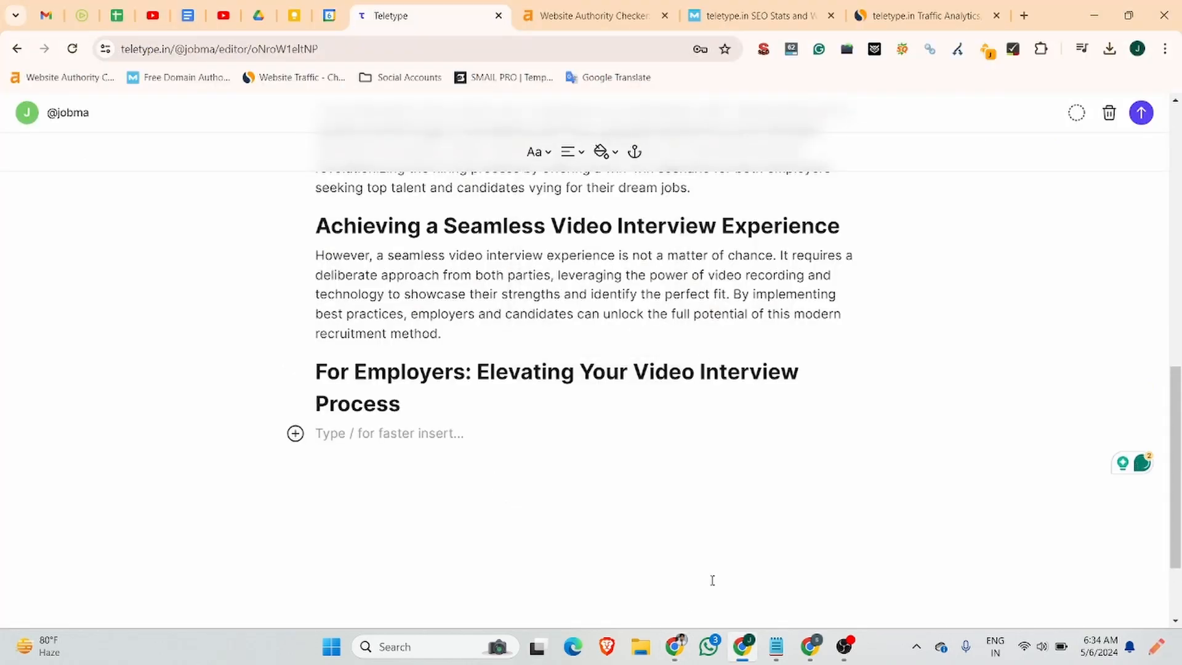
key("alt+Tab")
left_click_drag(320, 474, 586, 482)
key("ctrl+c")
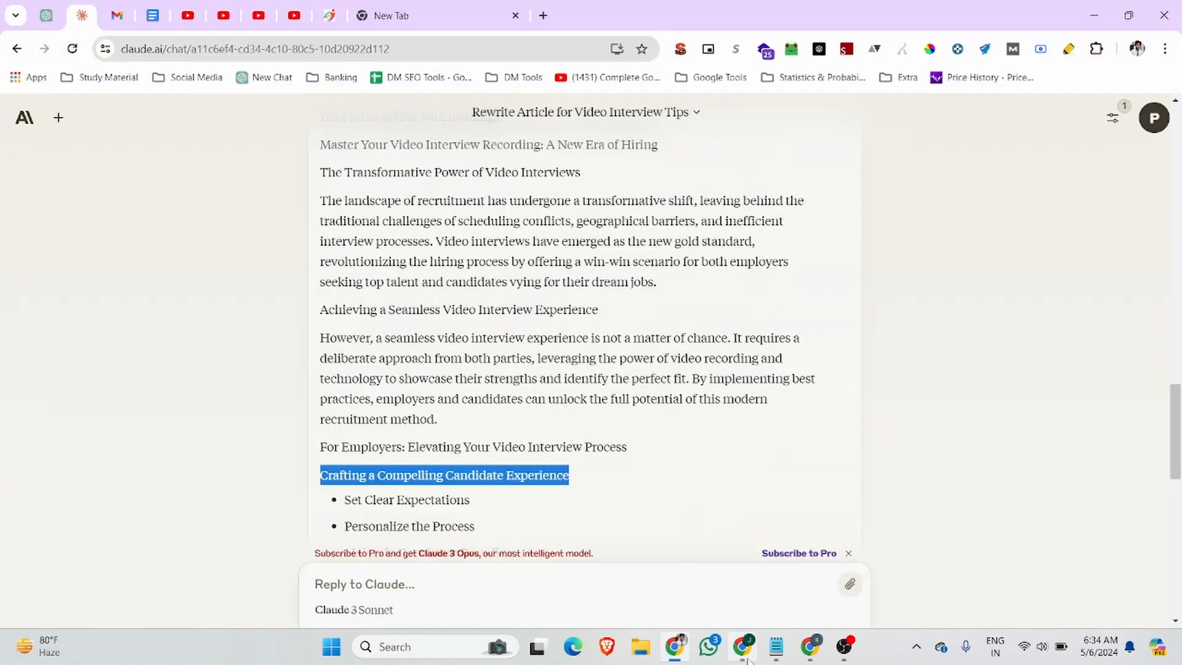
key("alt+Tab")
key("ctrl+v")
left_click(537, 151)
left_click(563, 323)
key("Return")
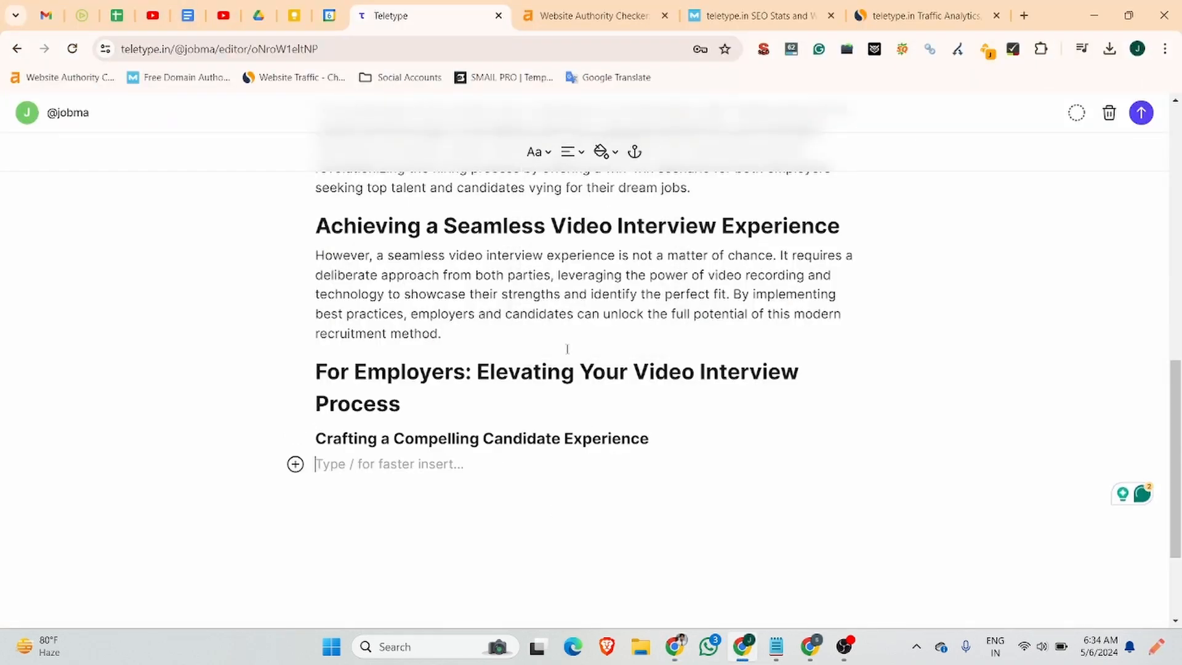
Try pasting the three candidate-experience items at once, then undo the single-line result.
key("alt+Tab")
scroll(554, 369, "down", 3)
left_click_drag(514, 323, 344, 271)
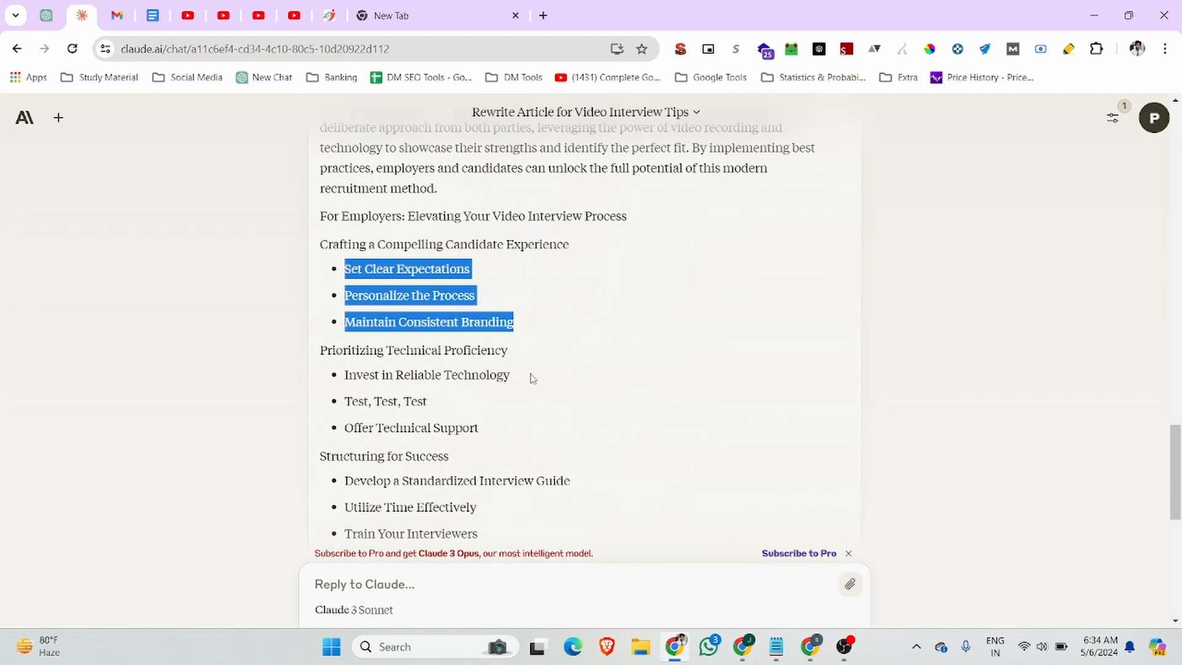
key("ctrl+c")
key("alt+Tab")
key("ctrl+v")
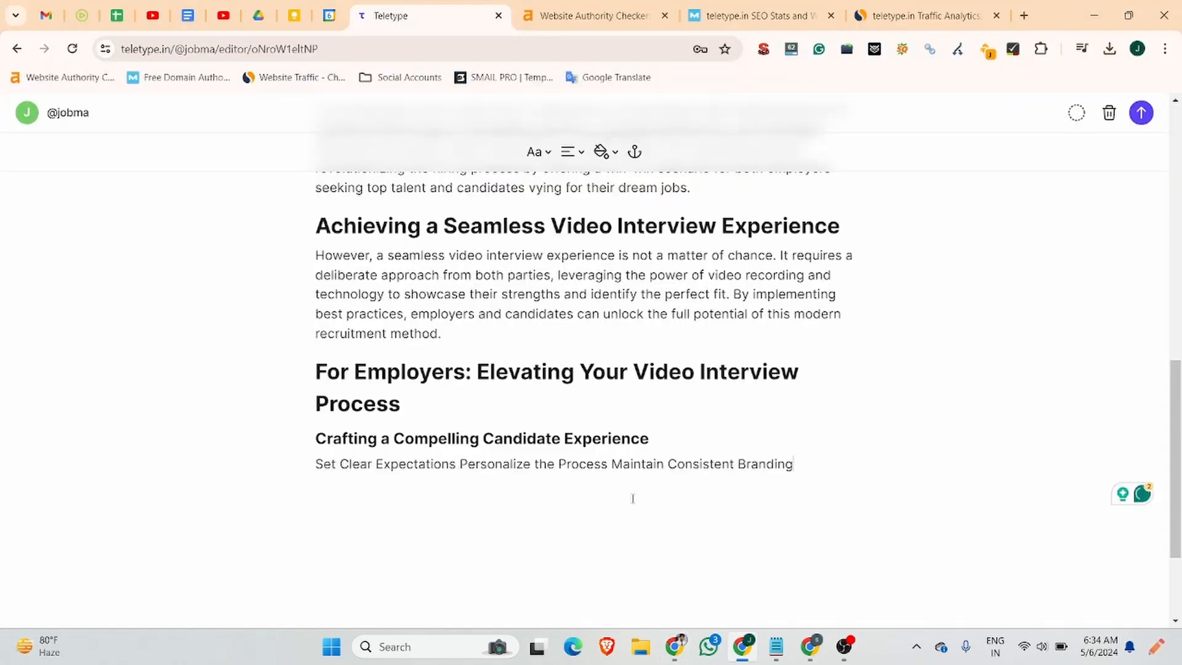
key("ctrl+z")
Start a bulleted list with 'Set Clear Expectations' pasted as the first bullet.
key("alt+Tab")
left_click_drag(469, 269, 345, 269)
left_click(735, 643)
left_click(548, 152)
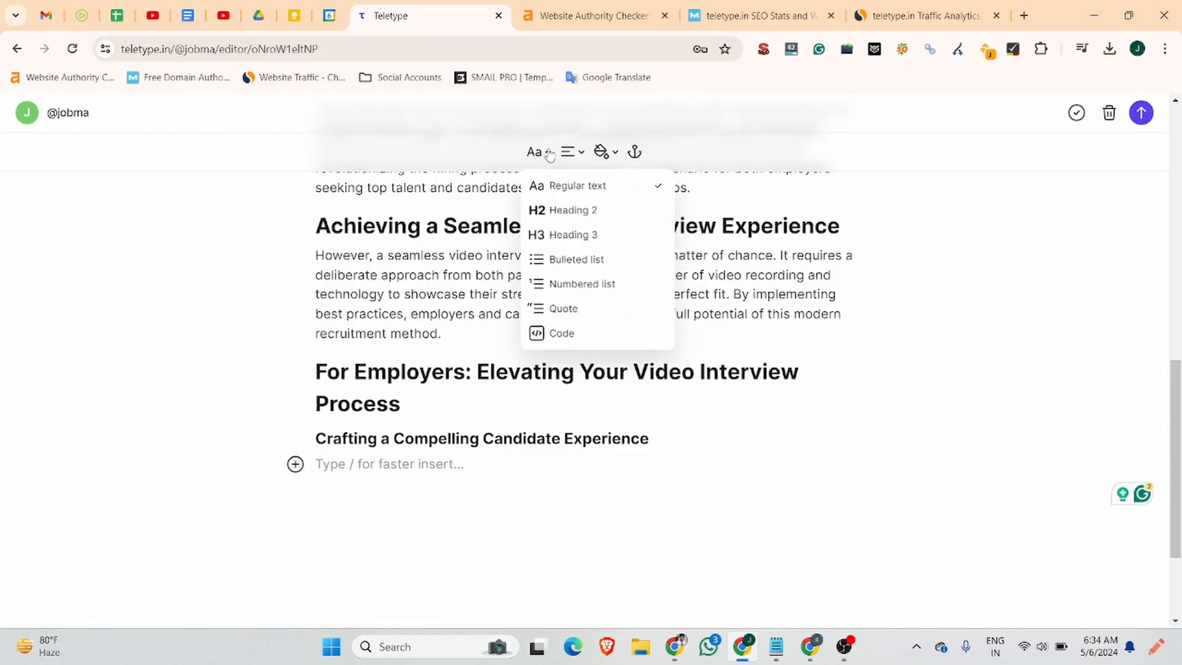
left_click(578, 151)
left_click(616, 153)
left_click(542, 154)
left_click(542, 259)
key("ctrl+v")
key("ctrl+z")
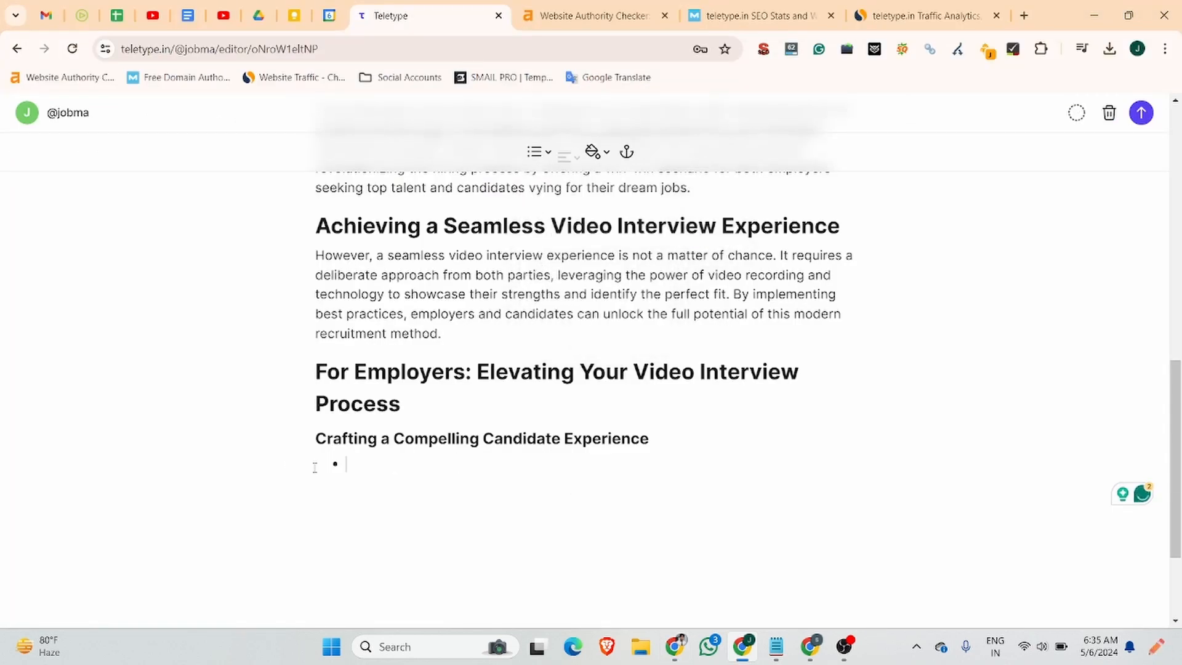
key("ctrl+shift+v")
key("Return")
Add 'Personalize the Process' and 'Maintain Consistent Branding' bullets, then end the list.
left_click(676, 646)
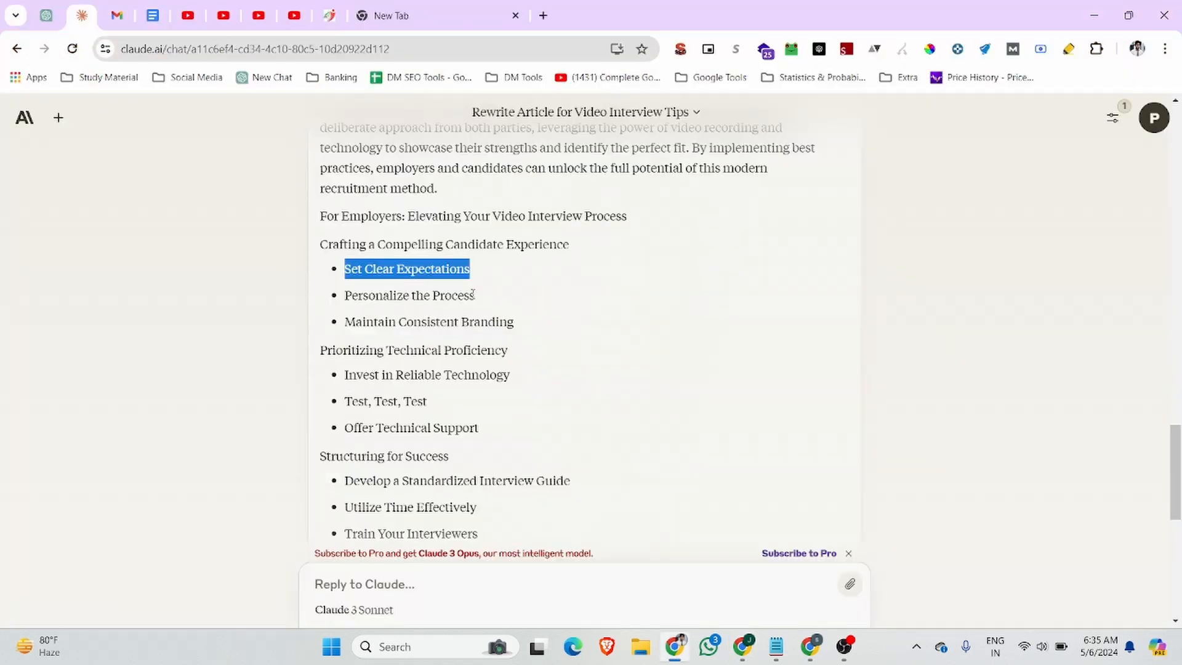
left_click_drag(476, 296, 354, 295)
key("alt+Tab")
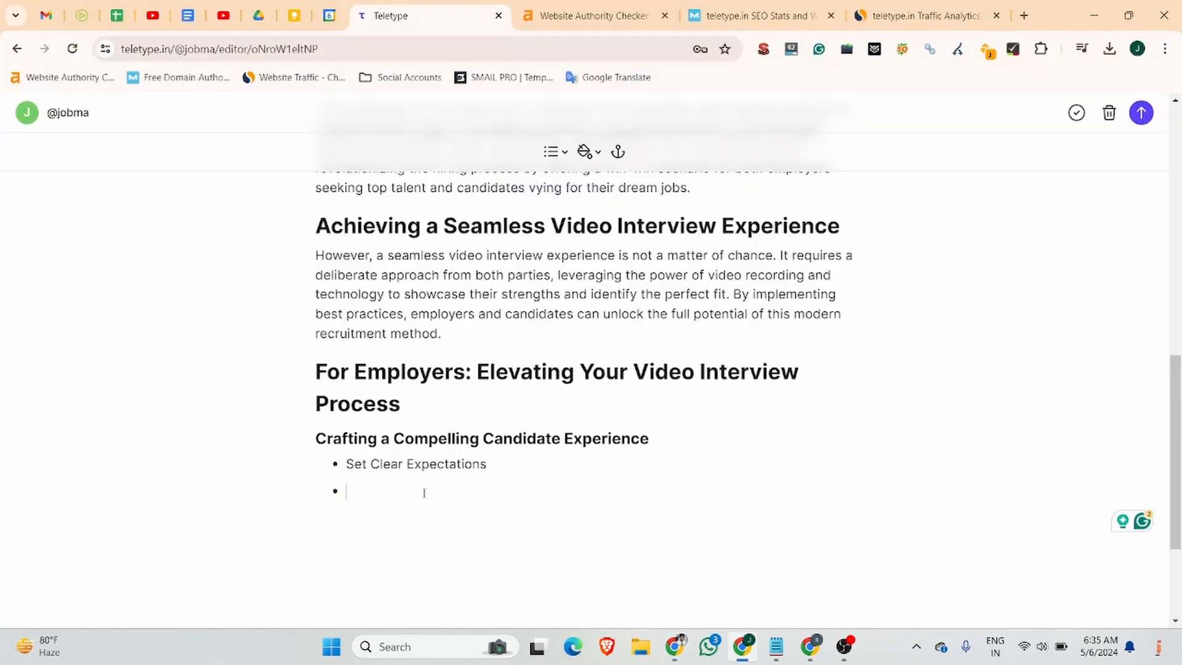
key("ctrl+shift+v")
left_click(676, 647)
left_click_drag(514, 321, 345, 322)
key("ctrl+c")
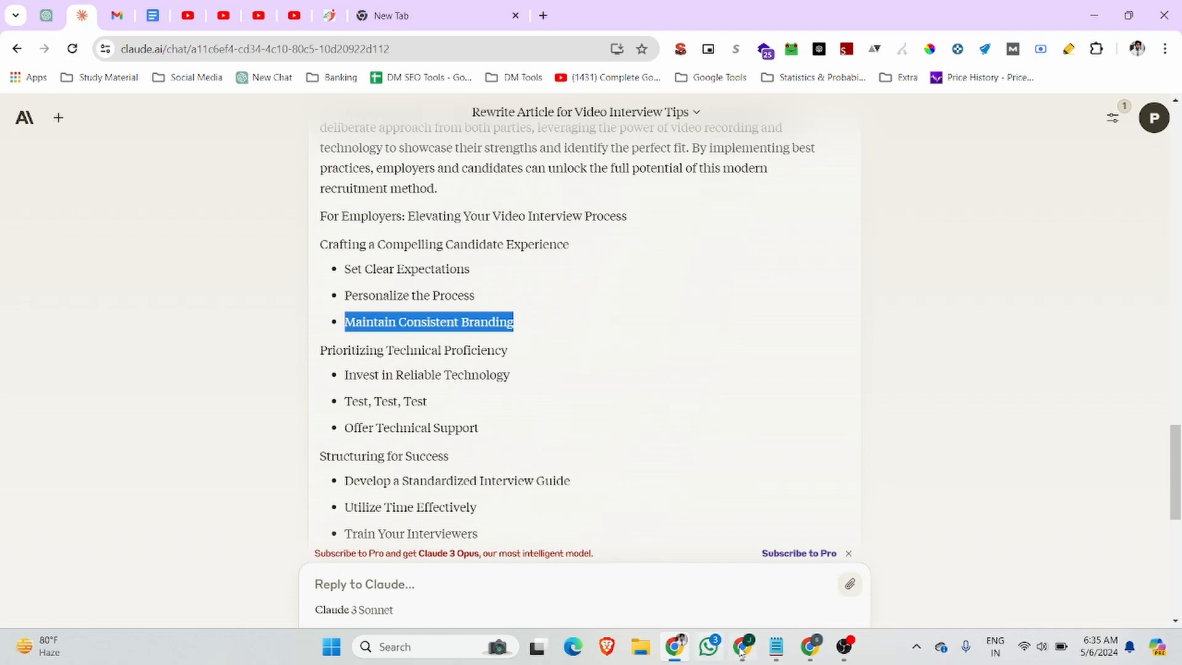
left_click(742, 647)
key("Return")
key("ctrl+shift+v")
key("Return")
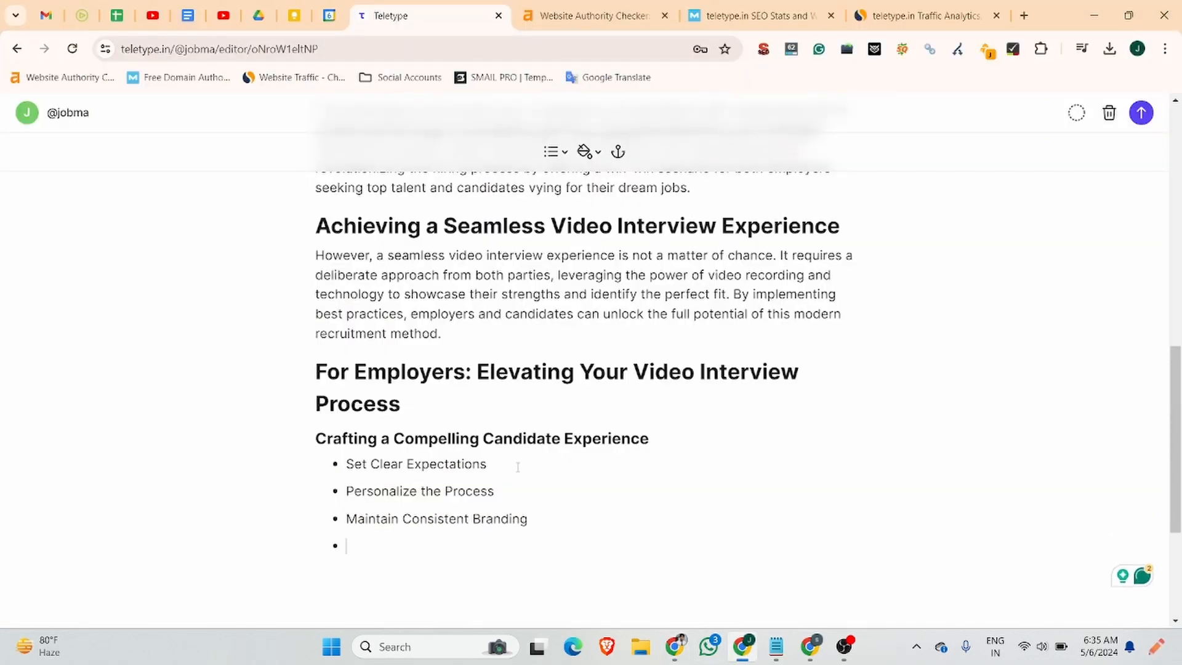
key("Return")
Add 'Prioritizing Technical Proficiency' as a Heading 3.
key("alt+Tab")
left_click_drag(517, 351, 326, 350)
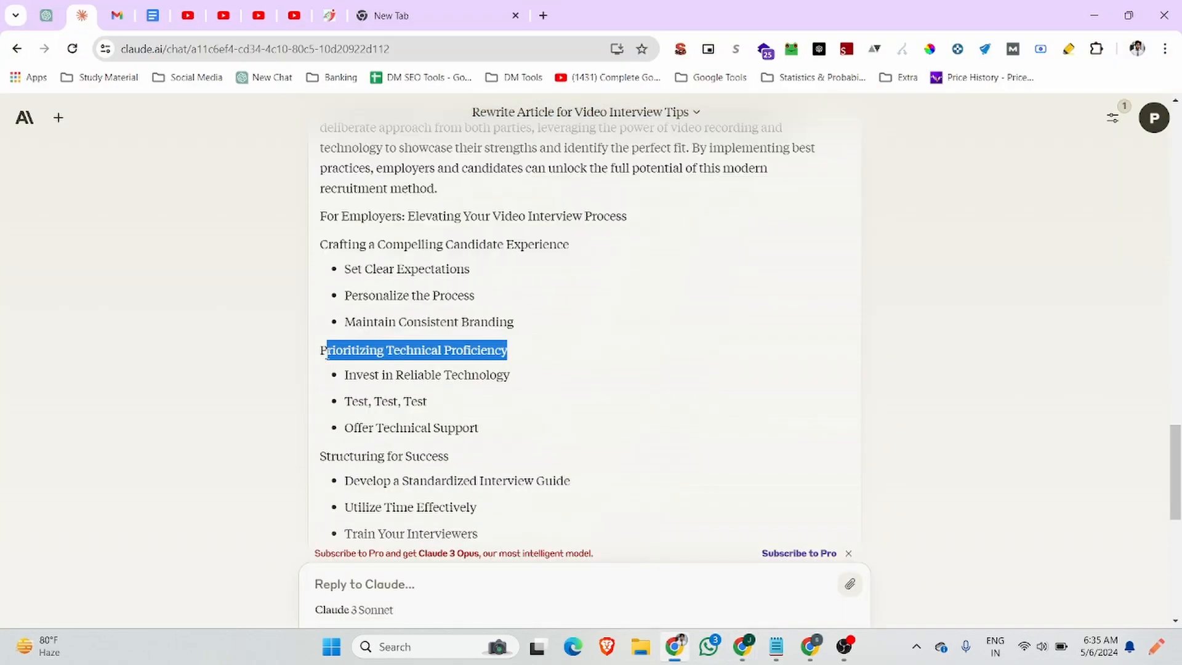
left_click(742, 646)
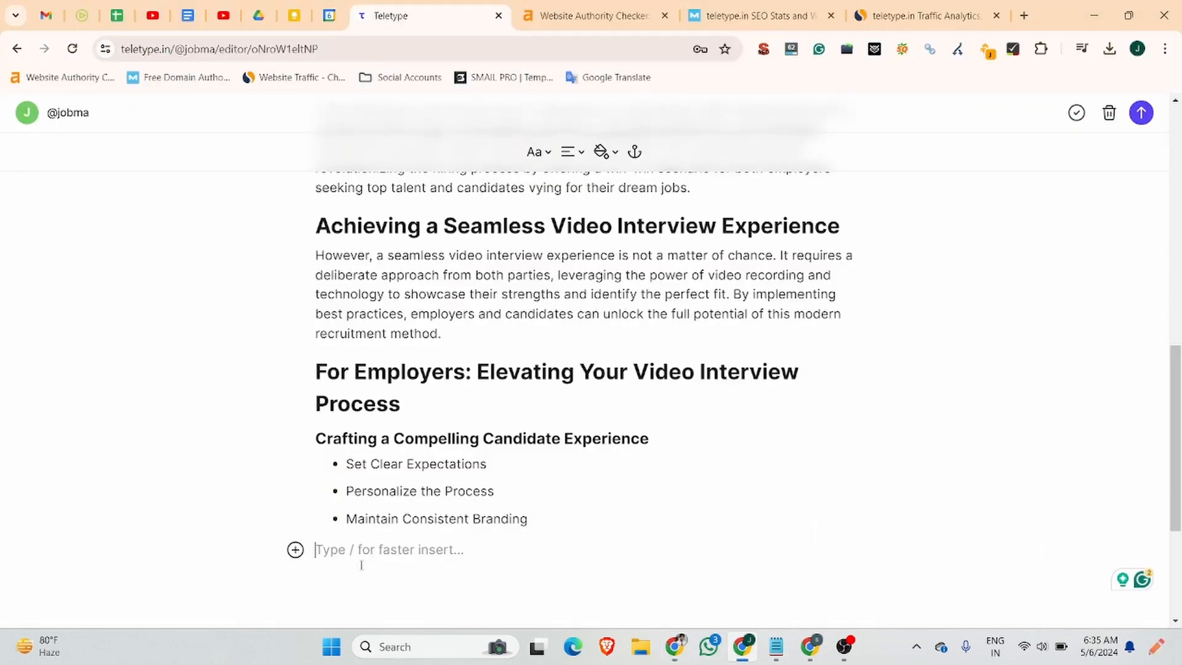
type("Prioritizing Technical Proficiency")
left_click(538, 151)
left_click(557, 229)
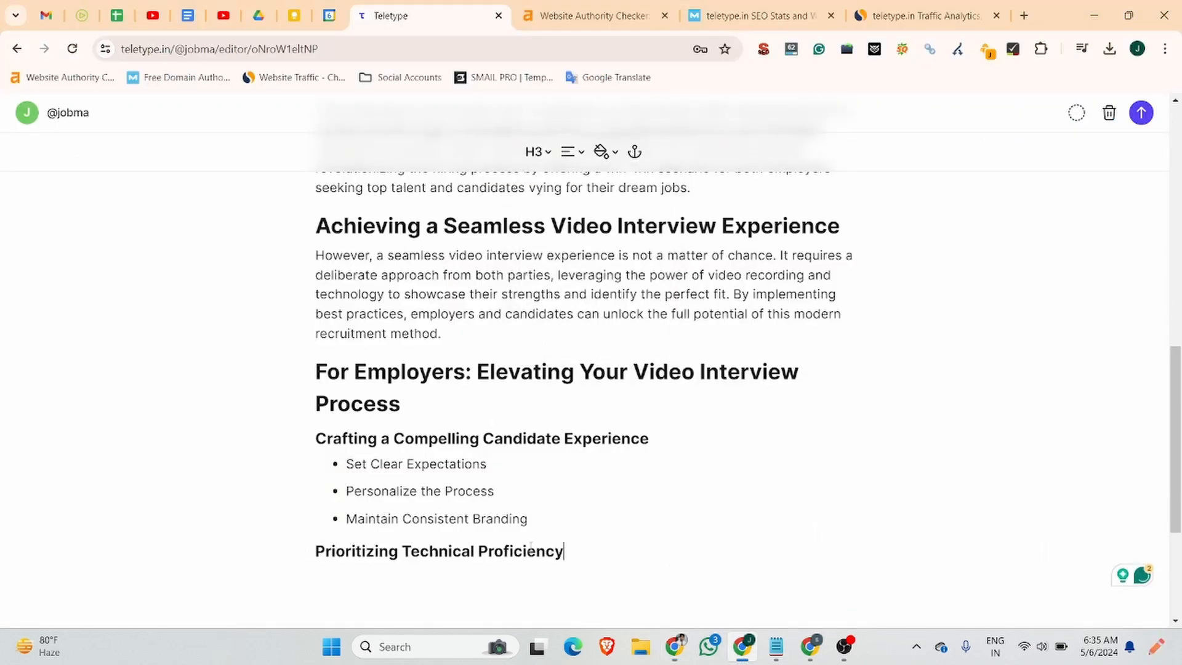
key("Return")
Select the three technical proficiency bullets in the Claude answer.
left_click(675, 646)
left_click_drag(511, 374, 331, 377)
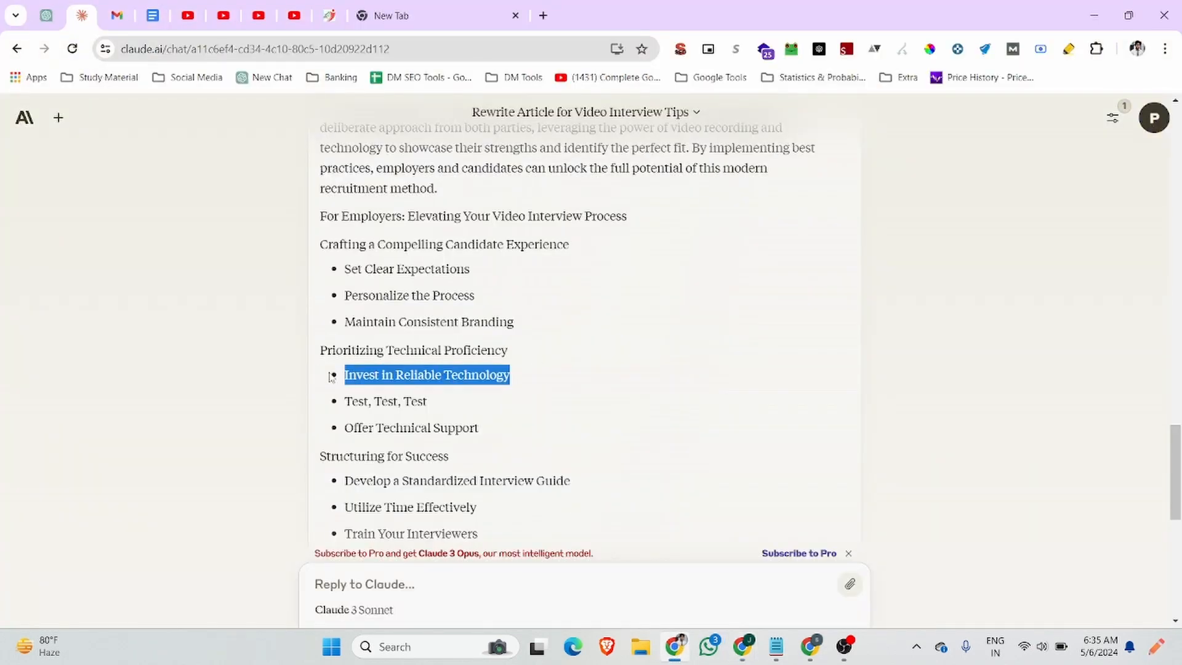
left_click_drag(487, 430, 343, 374)
key("ctrl+c")
left_click(742, 647)
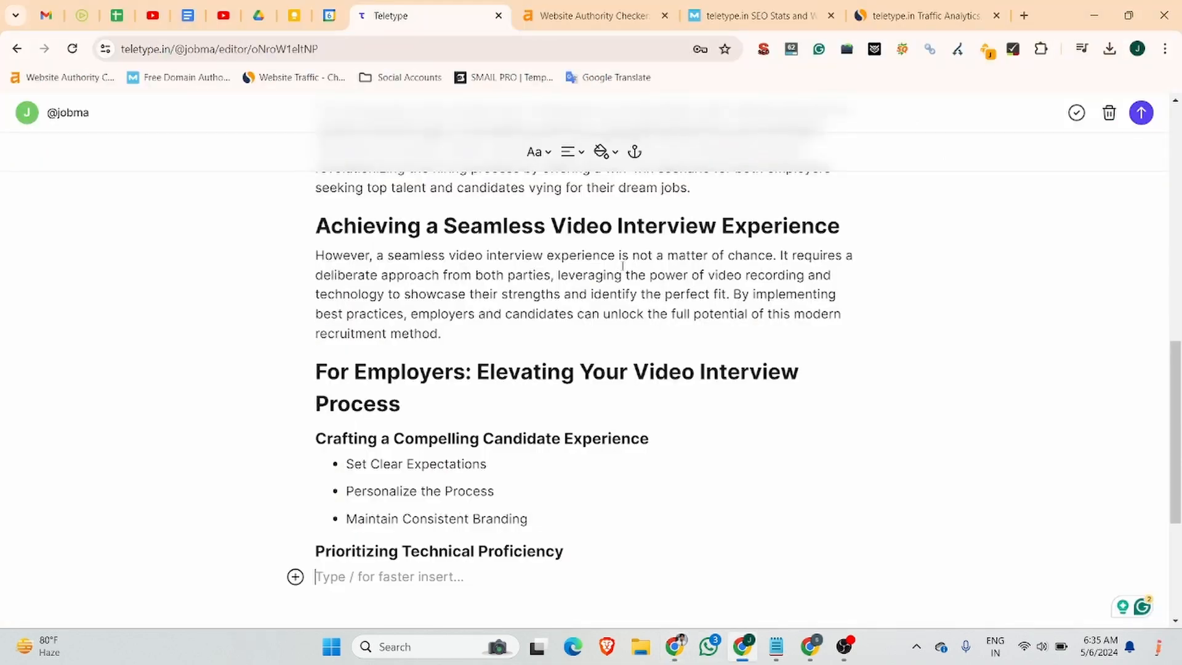
Paste the technical proficiency items as a bulleted list, splitting 'Test, Test, Test' and 'Offer Technical Support' into bullets.
left_click(544, 155)
left_click(576, 259)
key("ctrl+v")
scroll(358, 365, "down", 3)
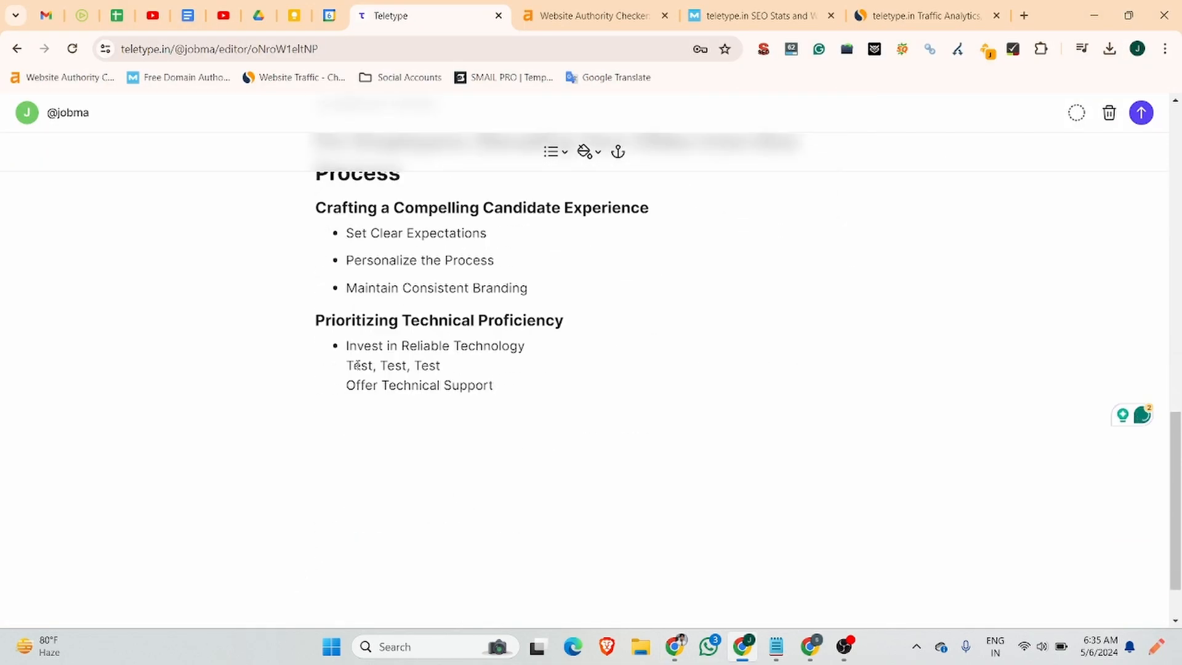
left_click(347, 365)
key("Return")
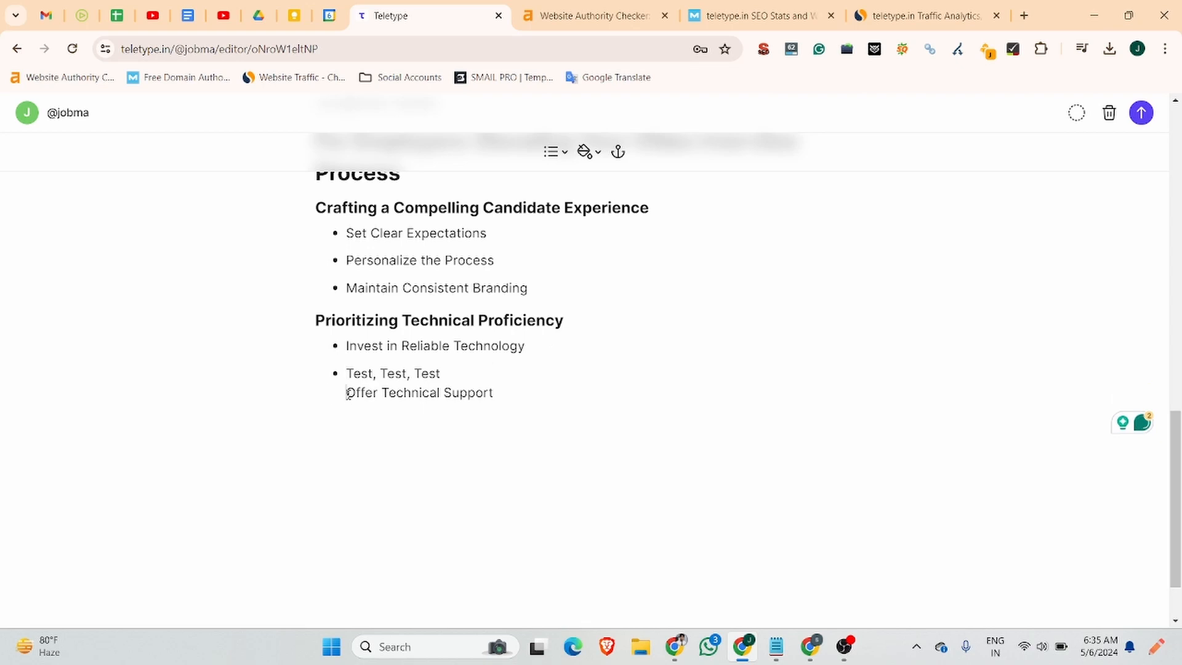
key("Return")
Add 'Structuring for Success' after the list as a Heading 3.
left_click(676, 646)
scroll(351, 397, "down", 8)
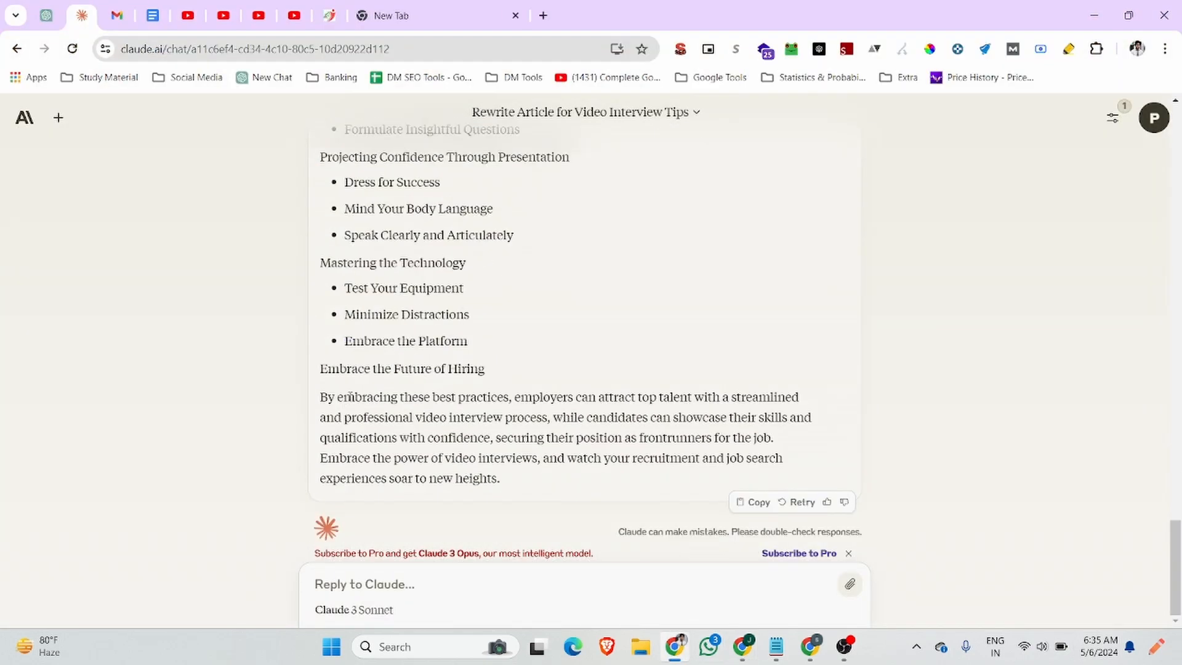
scroll(348, 396, "up", 6)
left_click_drag(469, 305, 318, 302)
key("ctrl+c")
left_click(742, 646)
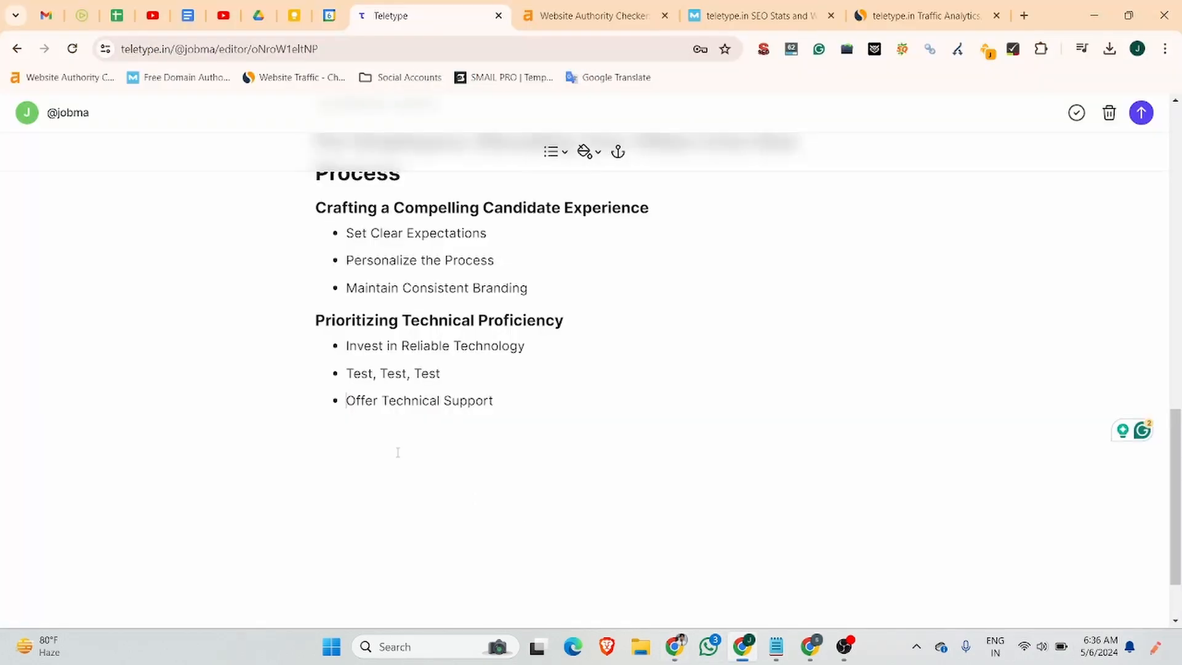
left_click(506, 390)
key("Return")
key("Return")
key("ctrl+v")
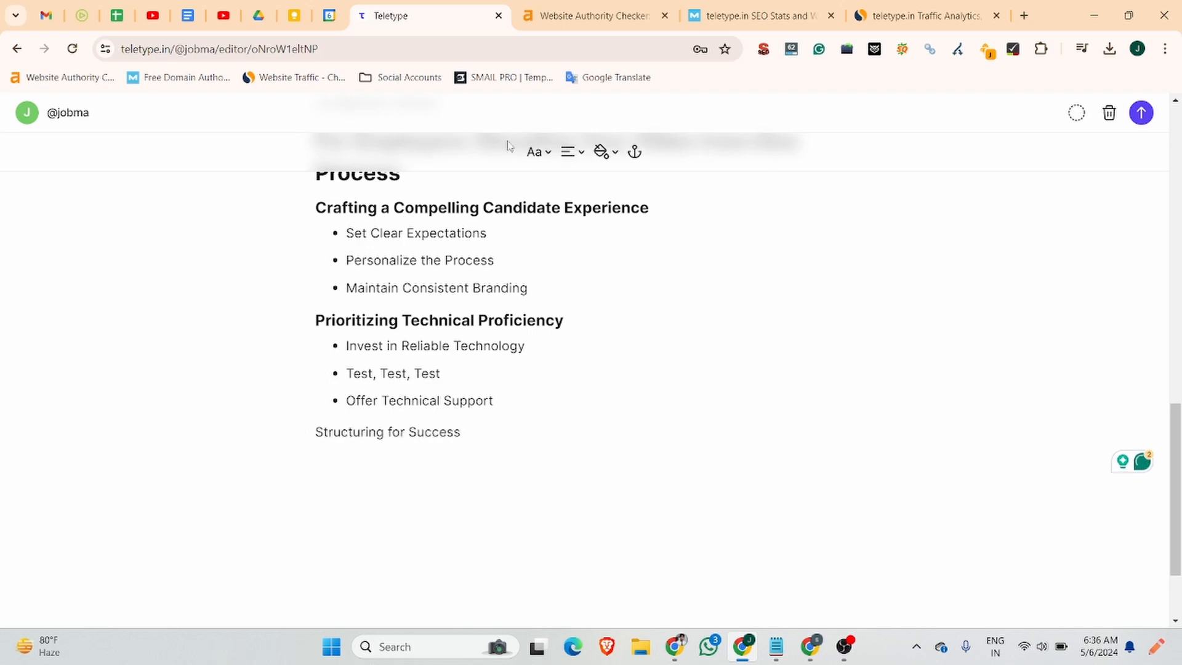
left_click(536, 151)
left_click(556, 235)
key("Return")
Paste the three Structuring for Success items into a bulleted list.
left_click(675, 647)
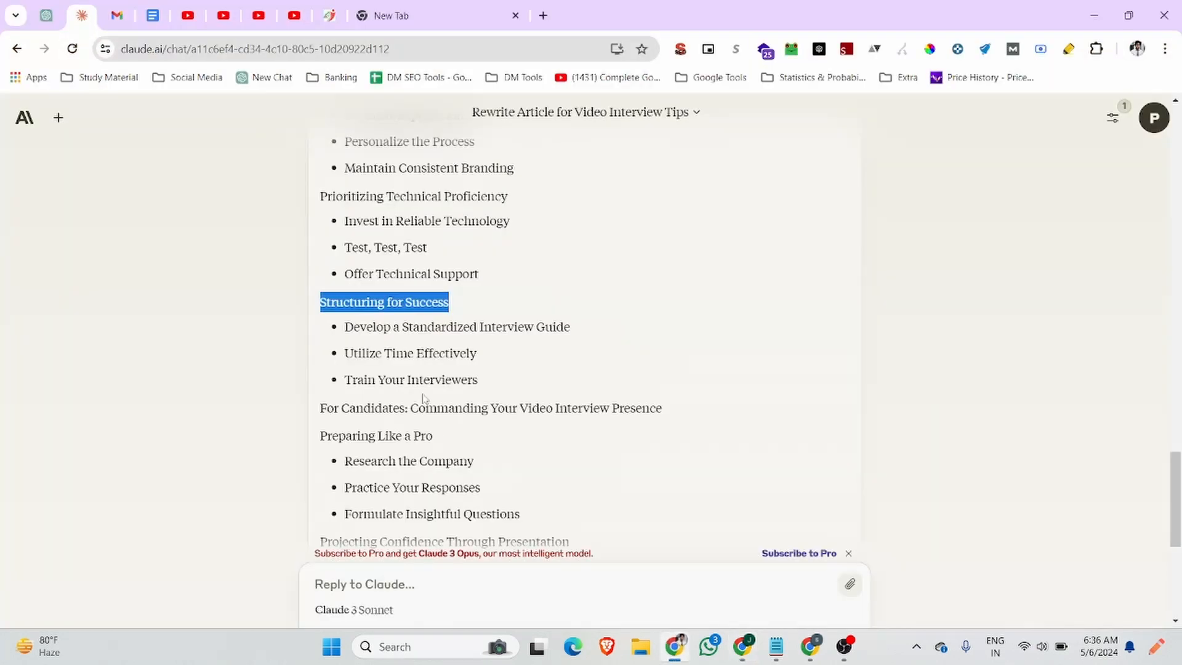
left_click_drag(478, 379, 344, 325)
key("ctrl+c")
left_click(743, 646)
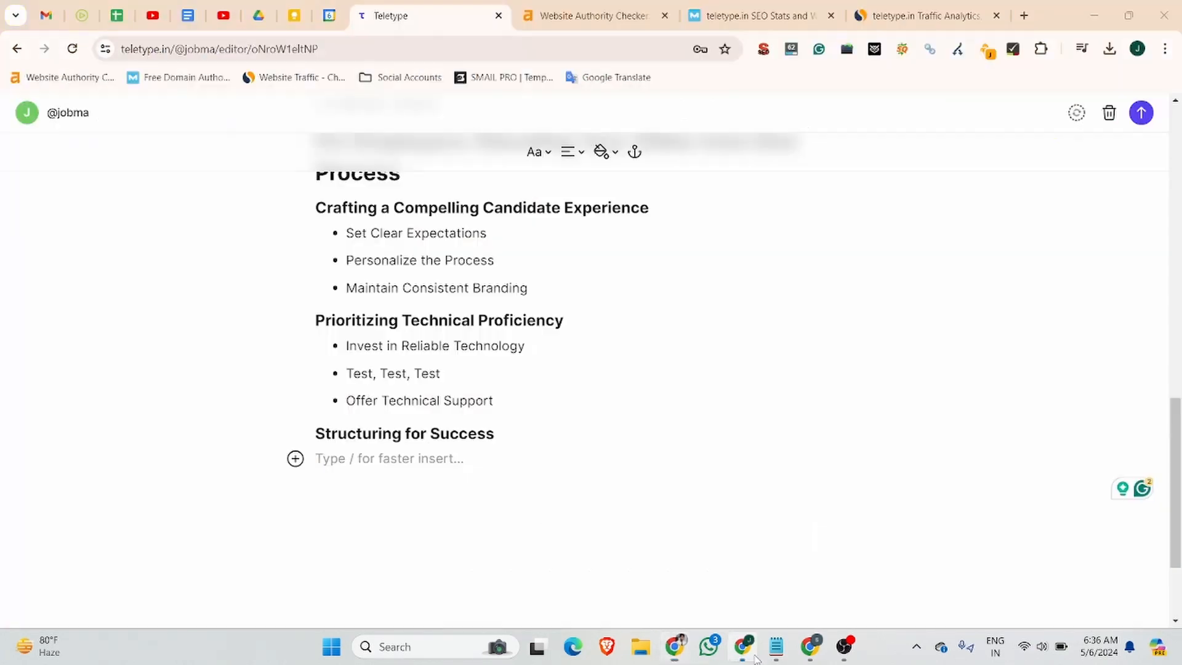
left_click(538, 154)
left_click(562, 258)
key("ctrl+v")
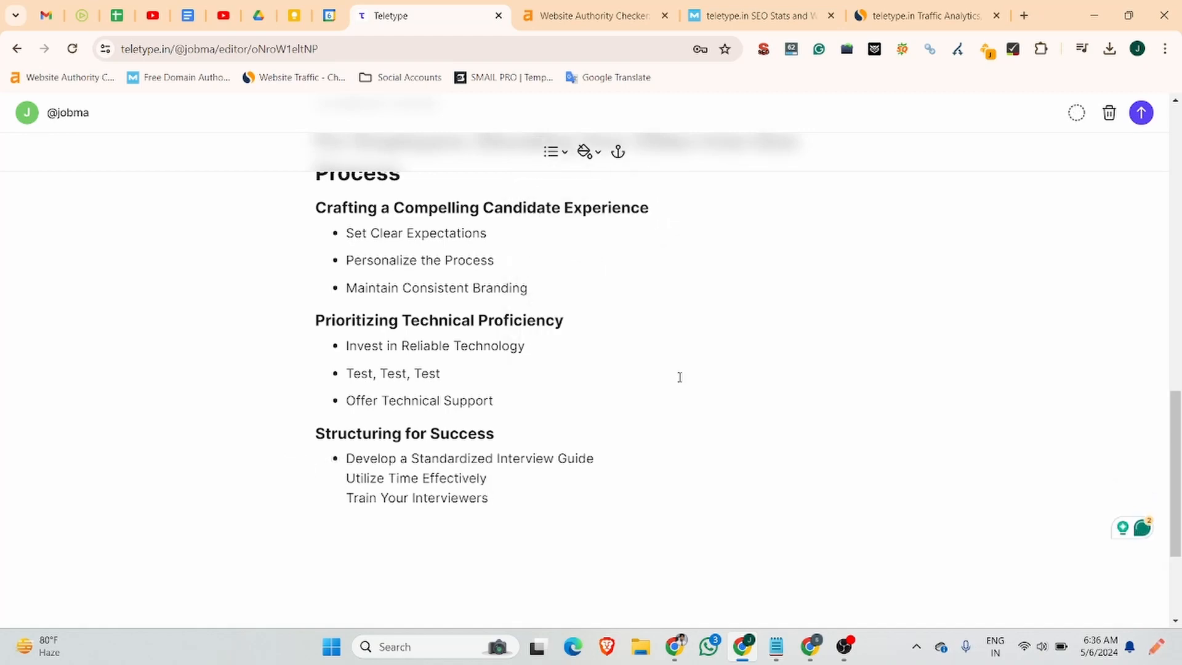
Split 'Utilize Time Effectively' and 'Train Your Interviewers' into separate bullets and end the list.
key("BackSpace")
key("Return")
key("Down")
key("BackSpace")
key("Return")
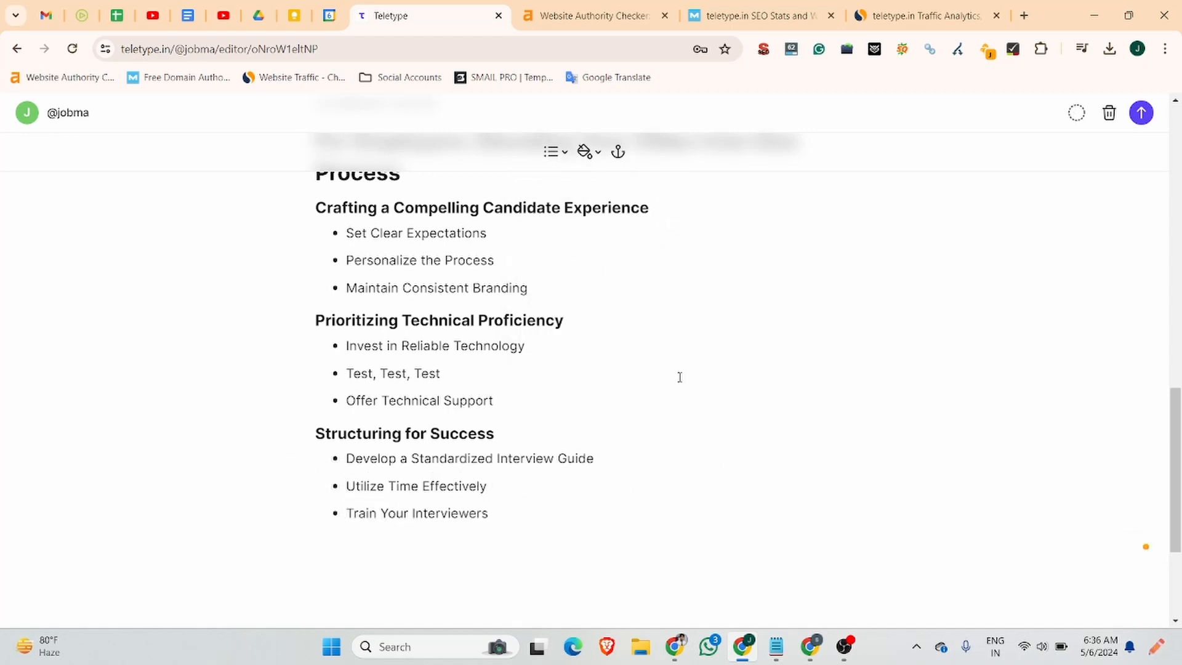
key("End")
key("Return")
key("Return")
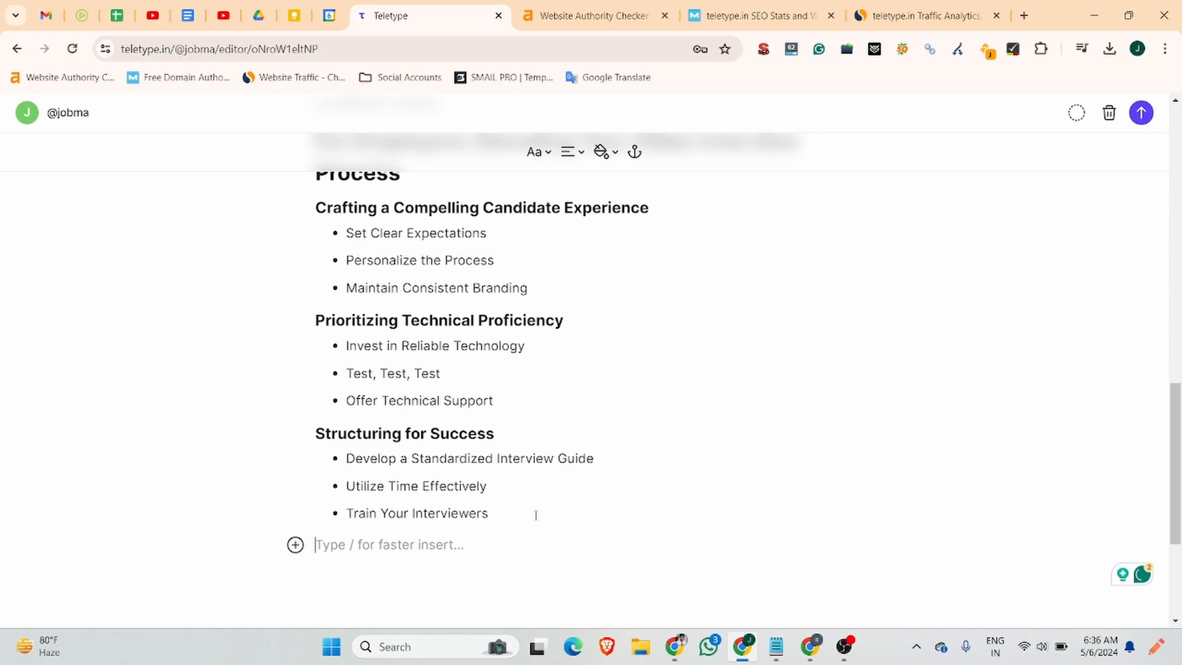
left_click(673, 657)
scroll(492, 333, "down", 1)
Add 'For Candidates: Commanding Your Video Interview Presence' as a Heading 2.
left_click_drag(662, 332, 325, 332)
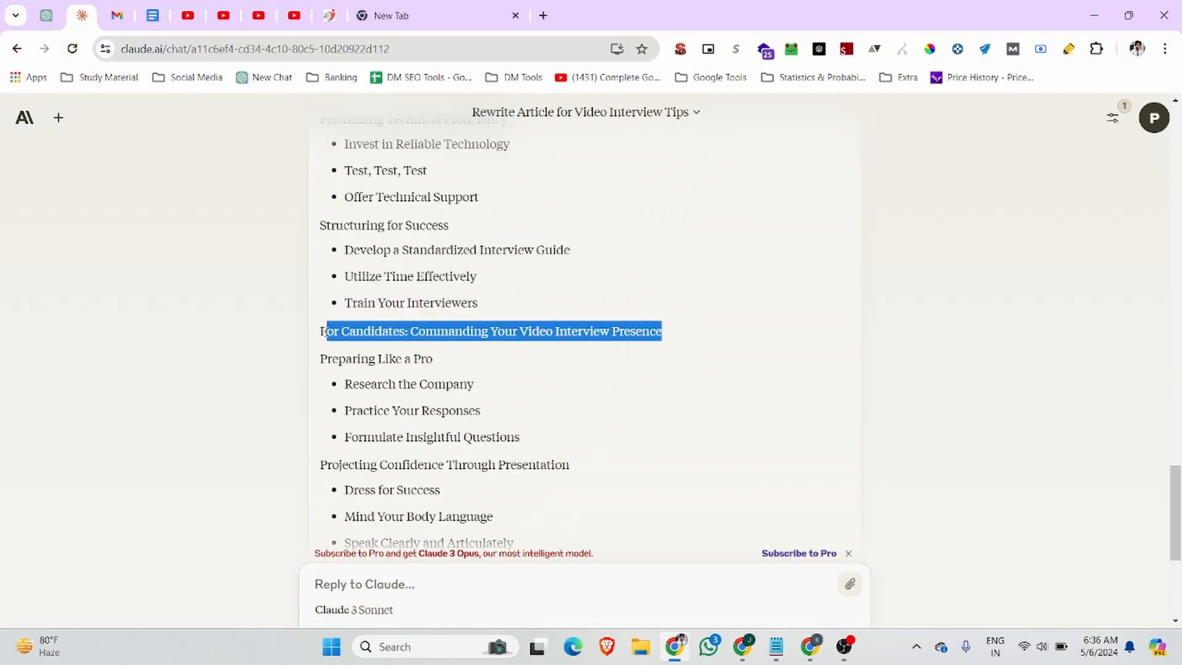
left_click(743, 646)
type("For Candidates: Commanding Your Video Interview Presence")
left_click(538, 151)
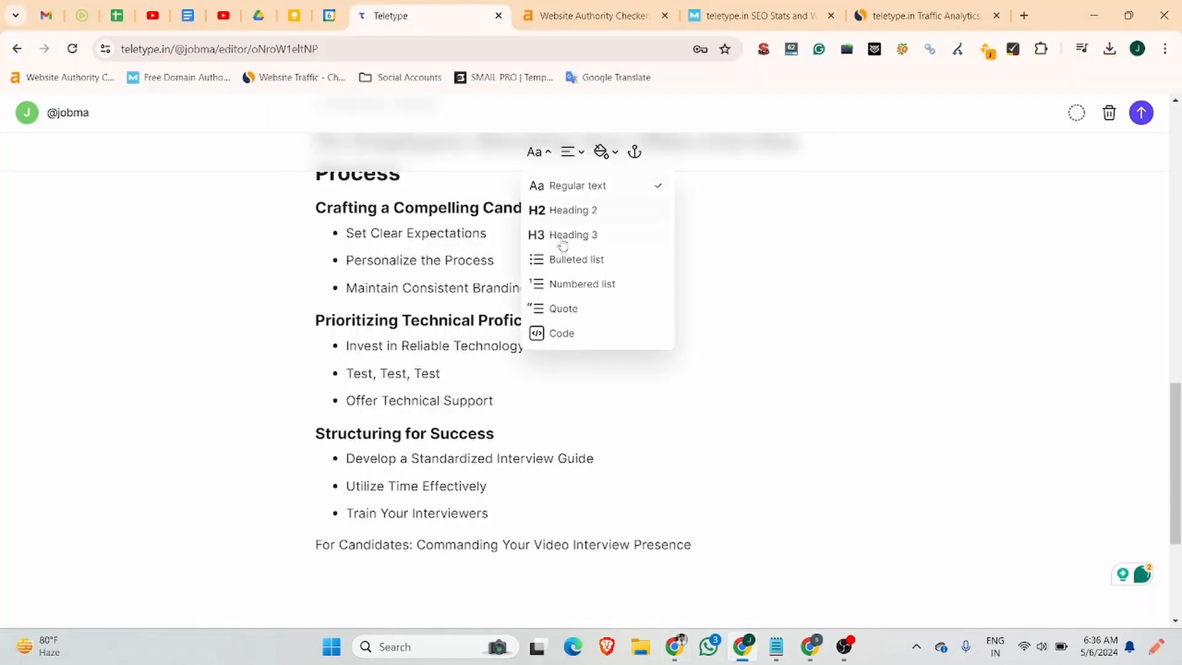
left_click(554, 208)
key("Return")
Add 'Preparing Like a Pro' from Claude's answer as a Heading 3 below it.
left_click(675, 647)
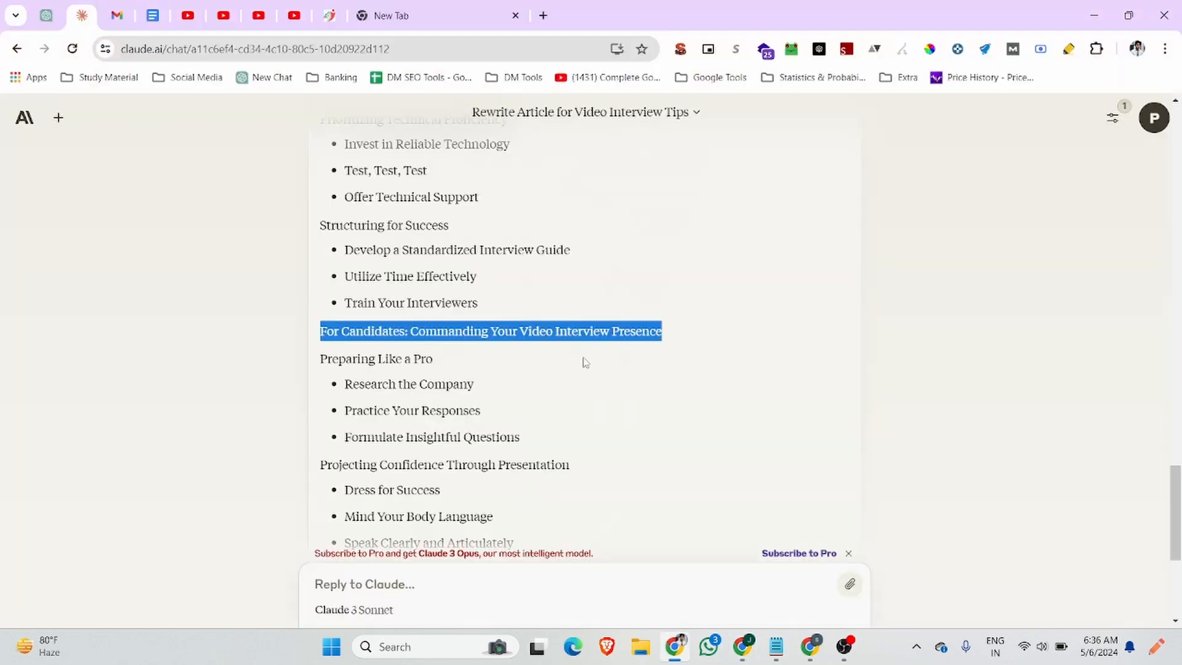
left_click_drag(448, 365, 321, 360)
key("ctrl+c")
left_click(743, 646)
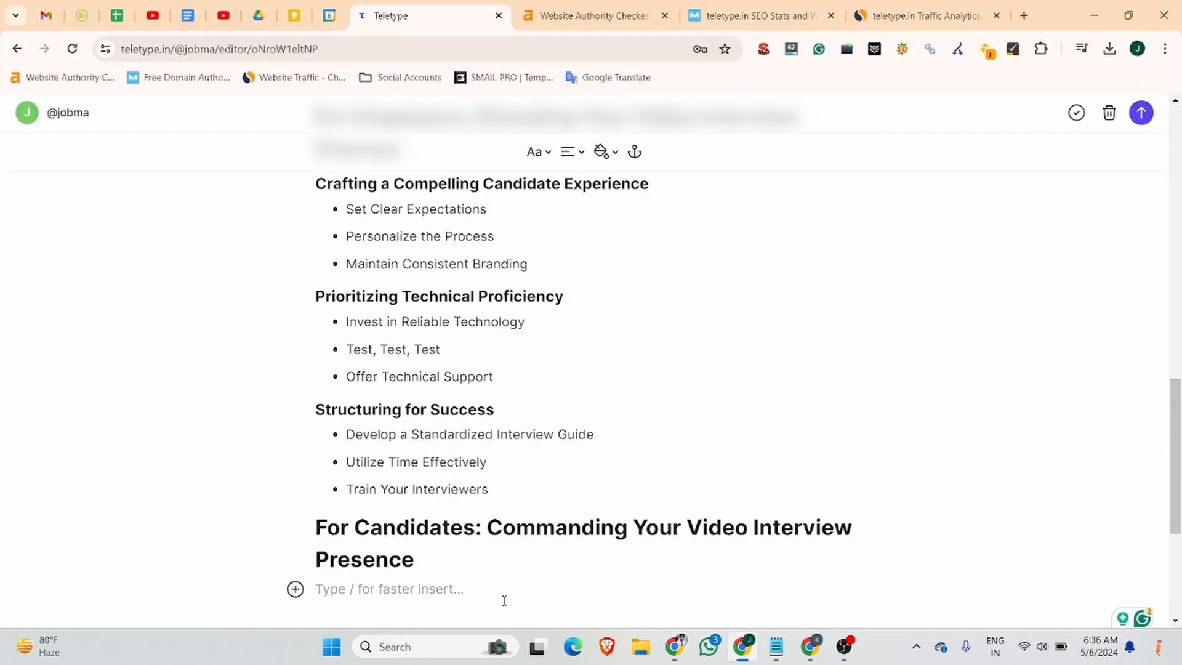
key("ctrl+v")
left_click(539, 152)
left_click(554, 253)
key("Return")
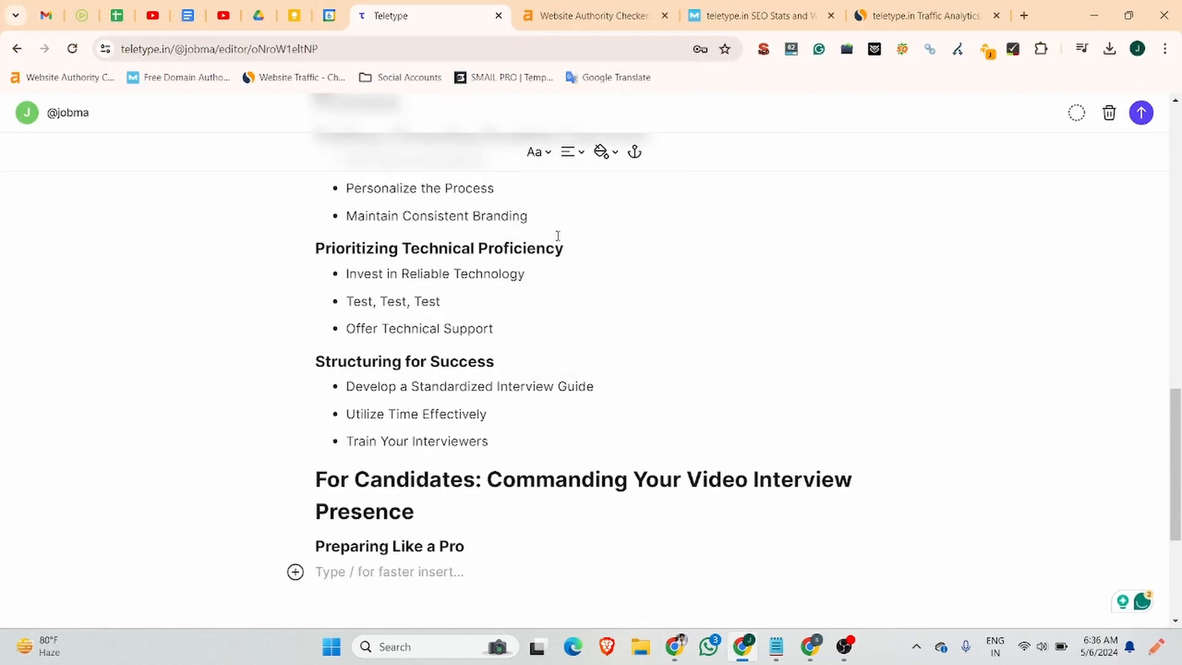
Add the three Preparing Like a Pro points as separate bullets in a bulleted list.
left_click(673, 659)
left_click_drag(521, 438, 352, 384)
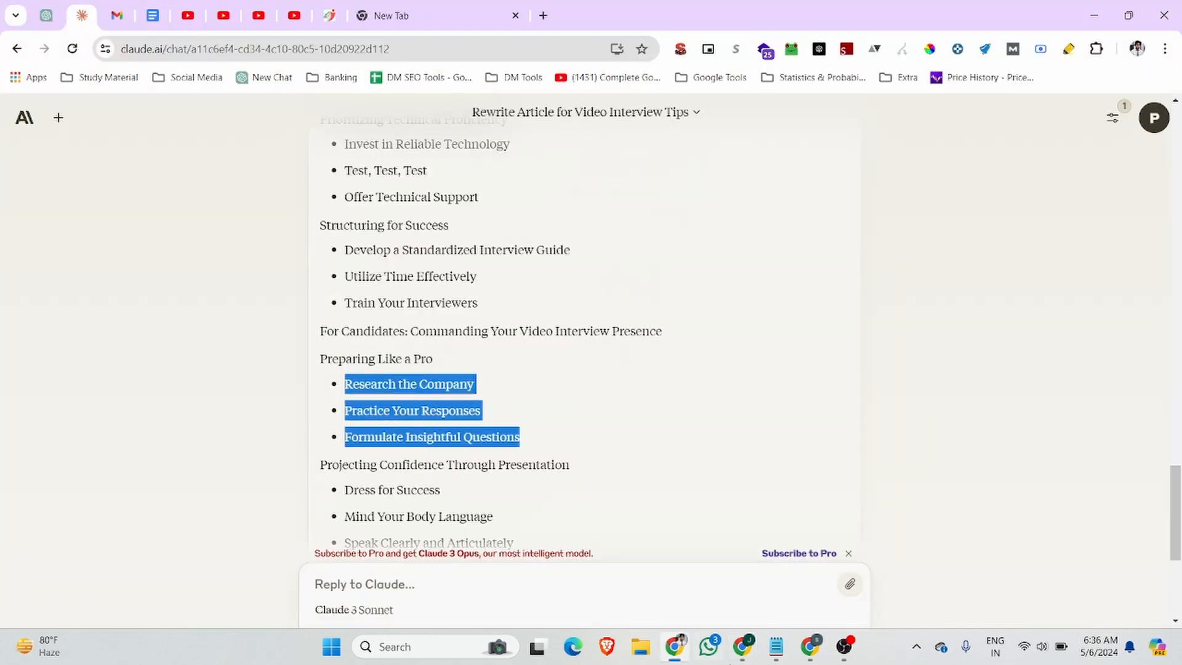
left_click(742, 646)
left_click(539, 151)
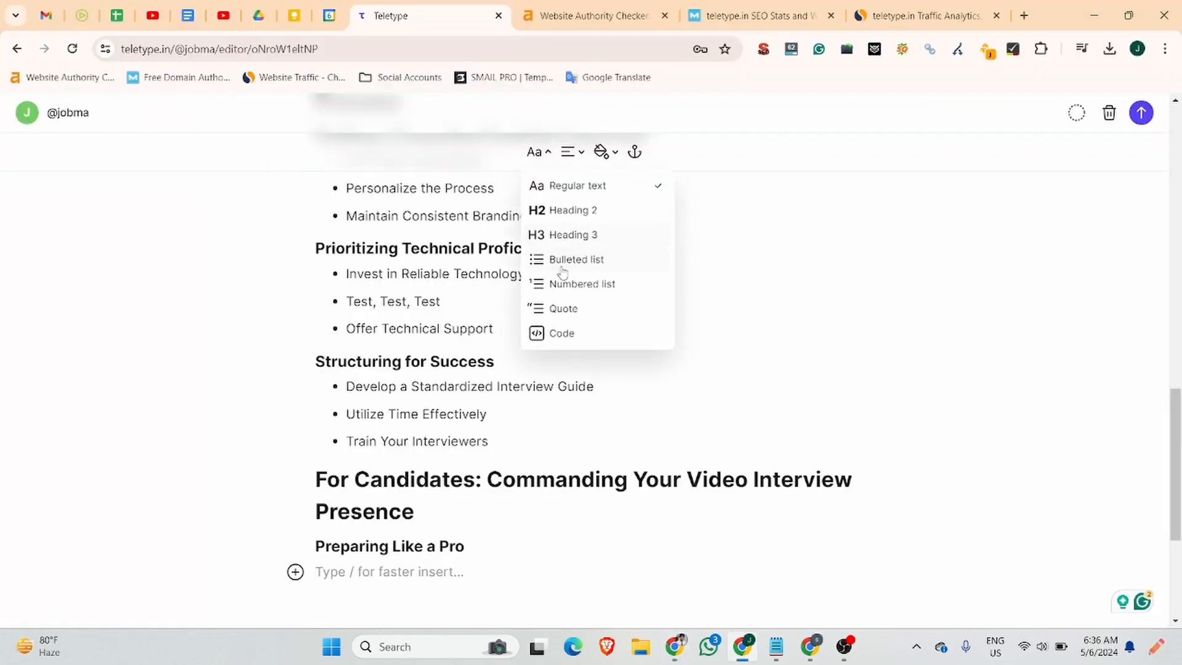
left_click(563, 261)
key("ctrl+v")
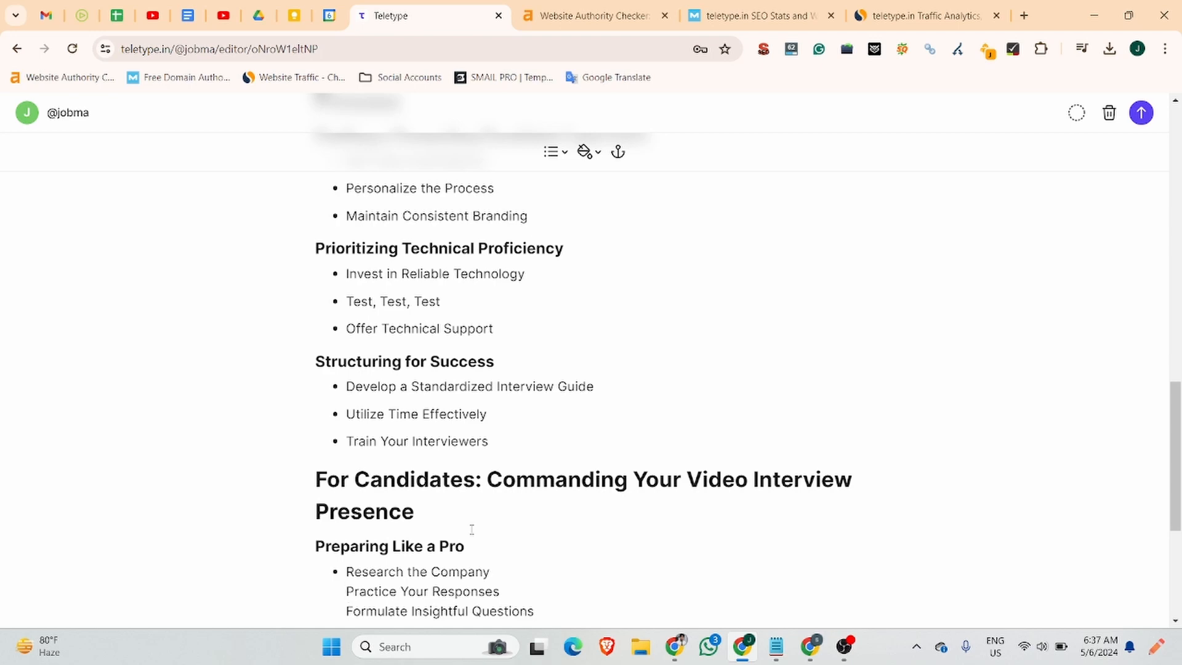
key("Return")
scroll(471, 529, "down", 1)
key("Return")
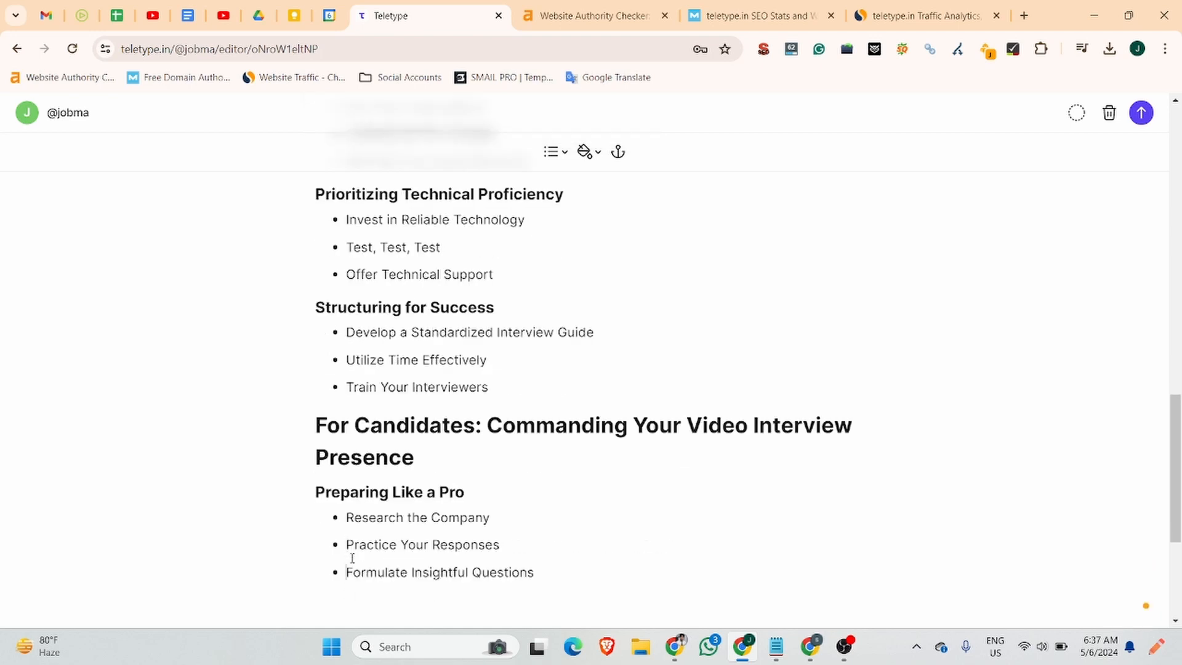
left_click(563, 571)
key("Return")
key("Return")
Add 'Projecting Confidence Through Presentation' as a Heading 3.
left_click(676, 647)
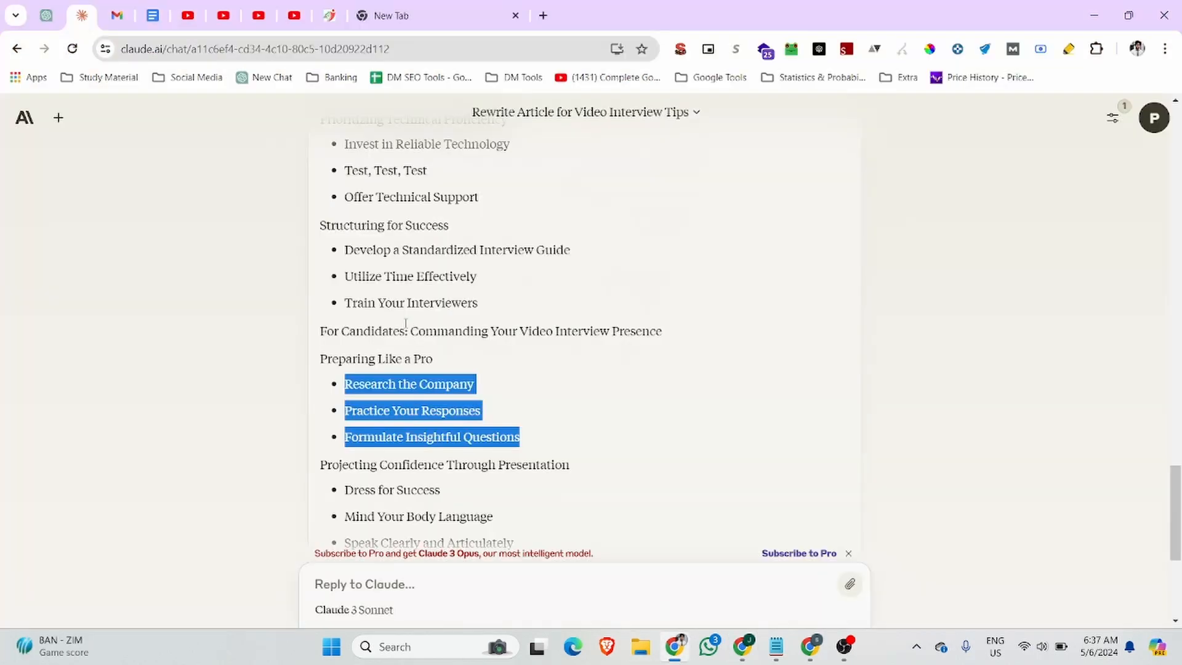
scroll(584, 314, "down", 2)
left_click_drag(584, 315, 320, 312)
key("ctrl+c")
left_click(743, 646)
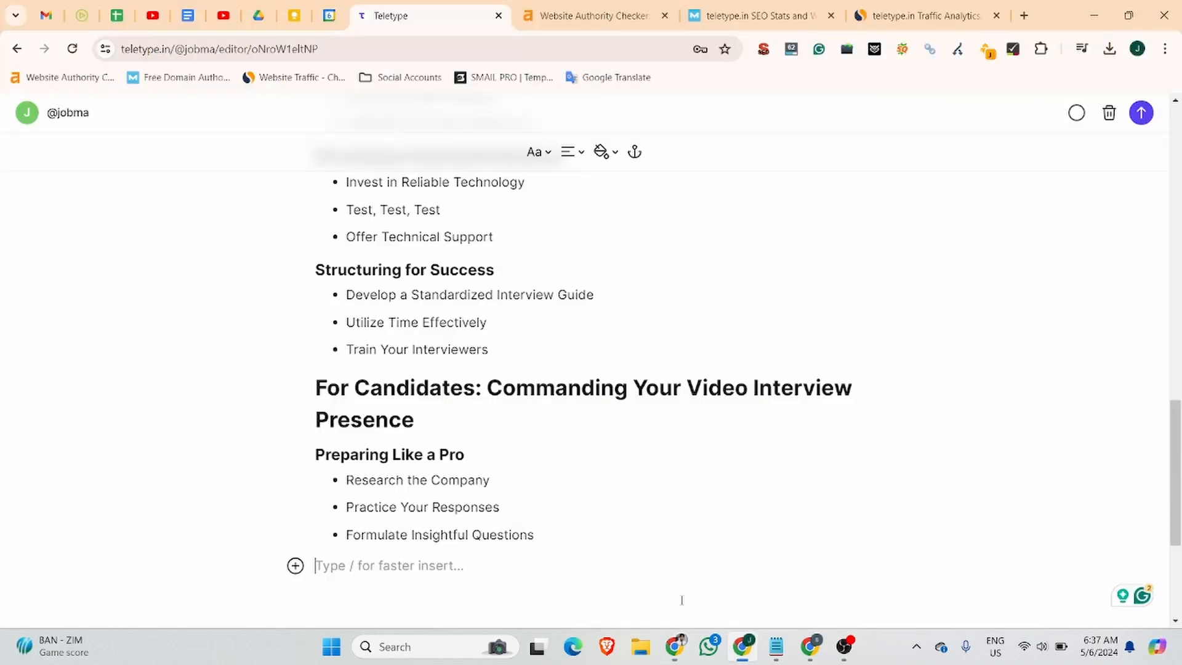
key("ctrl+v")
left_click(550, 157)
left_click(550, 235)
key("Return")
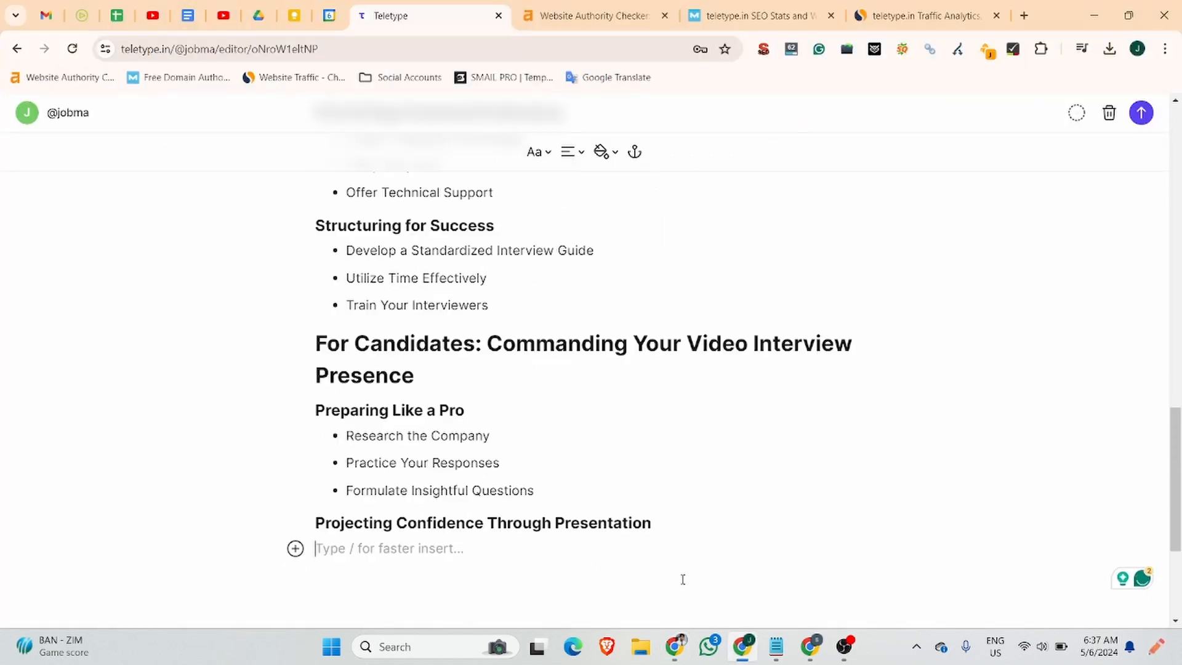
Add three bullets, Dress for Success through Speak Clearly and Articulately, each as its own bullet.
left_click(676, 647)
left_click_drag(535, 402, 345, 336)
key("ctrl+c")
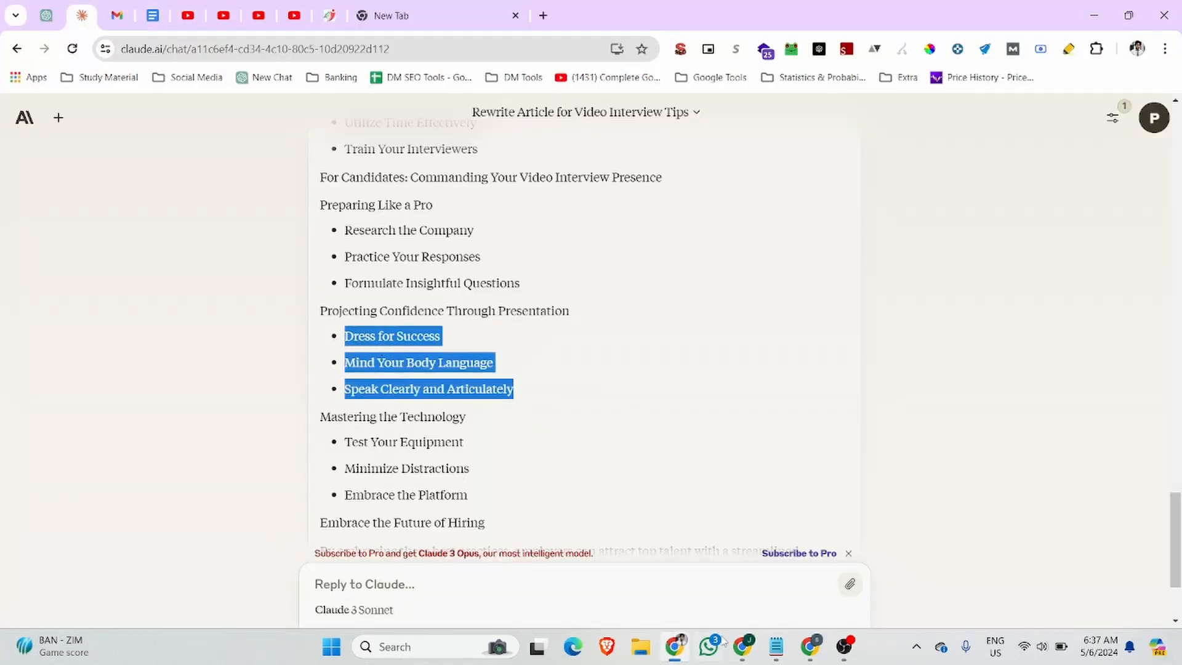
left_click(743, 647)
left_click(538, 152)
left_click(557, 258)
key("ctrl+v")
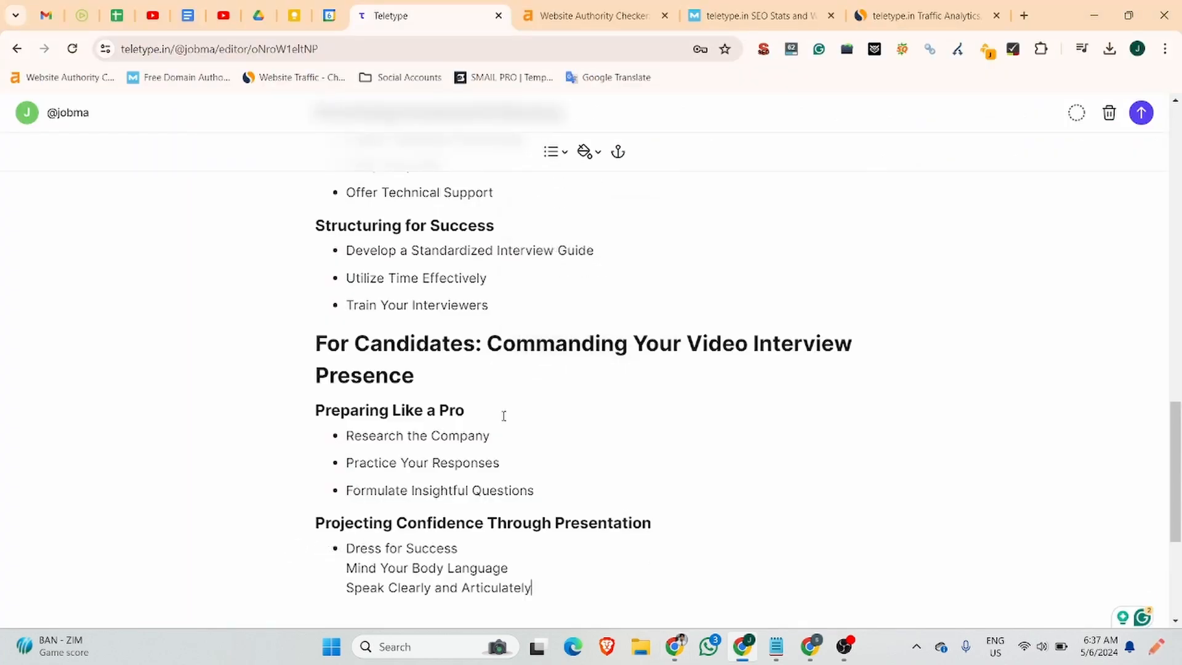
key("BackSpace")
key("Return")
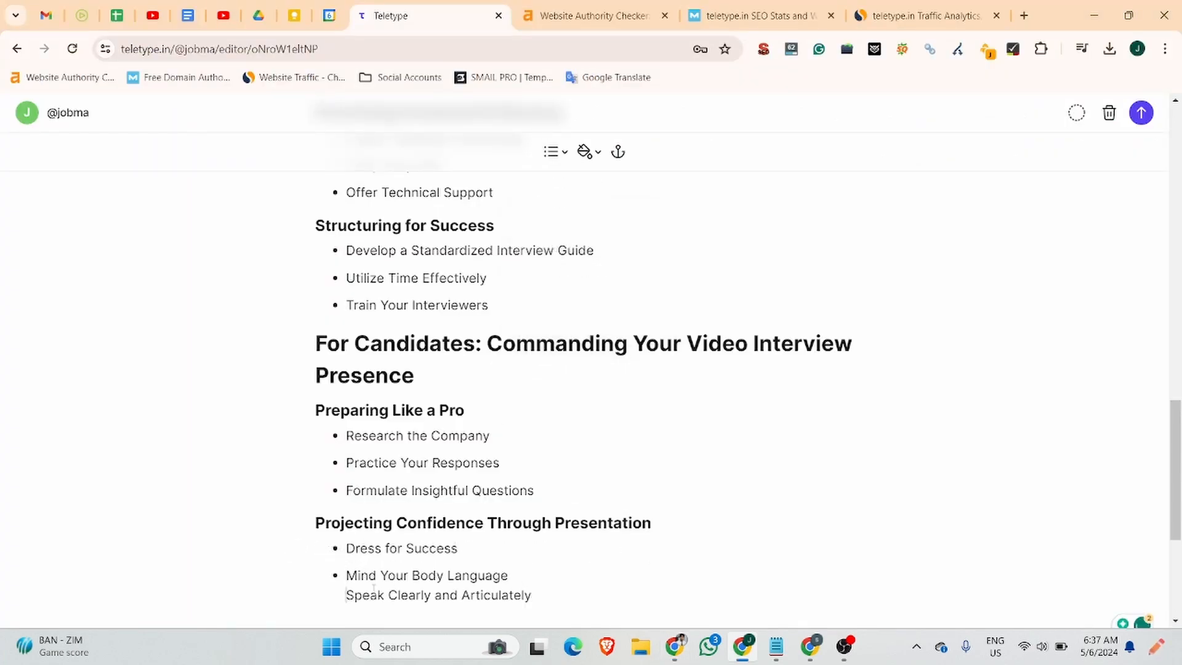
key("BackSpace")
key("Return")
scroll(400, 400, "down", 1)
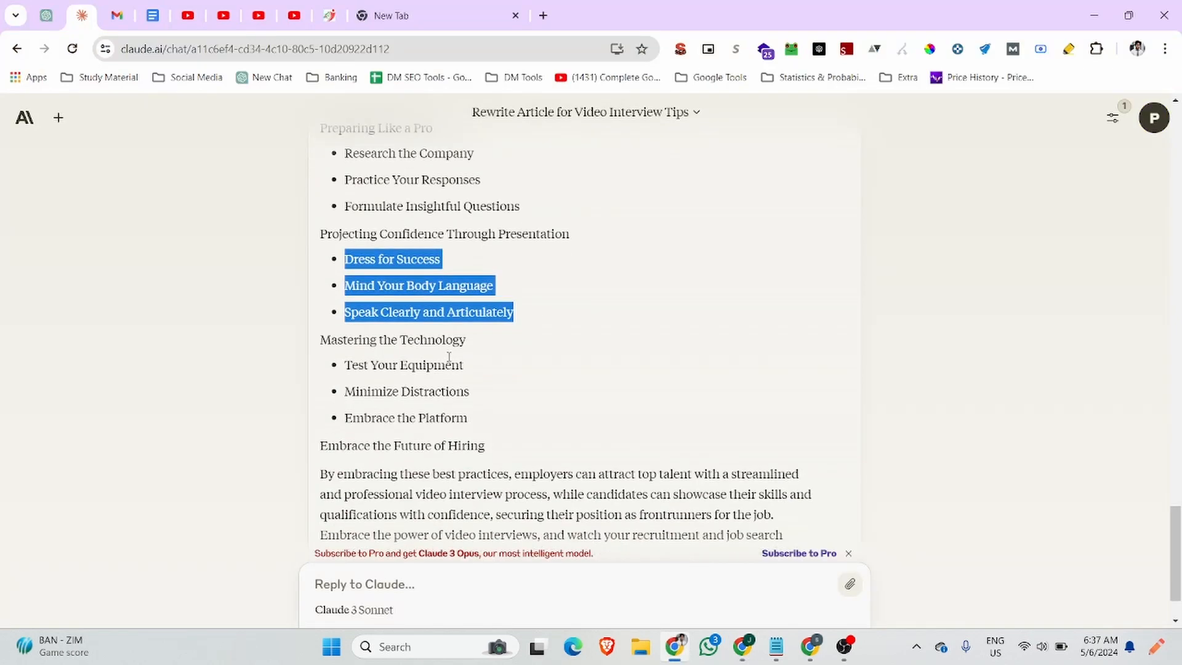
Add 'Mastering the Technology' as a Heading 3 after the list.
left_click_drag(473, 346, 318, 342)
left_click(742, 646)
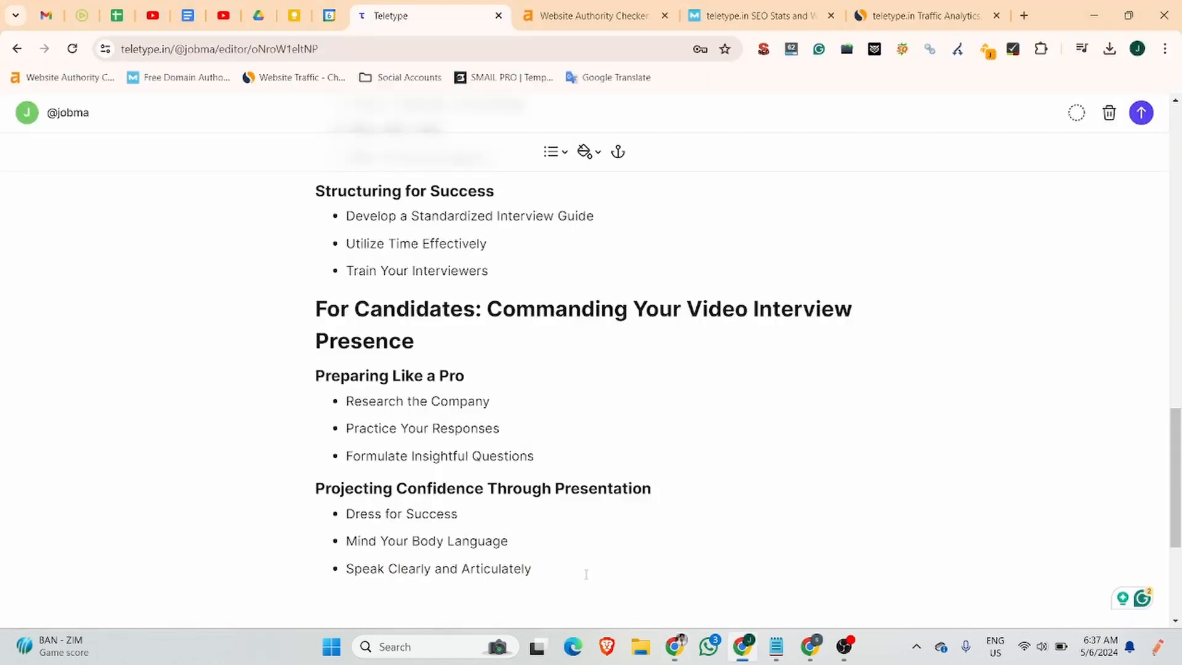
left_click(534, 568)
key("Return")
key("Return")
key("ctrl+v")
left_click(544, 152)
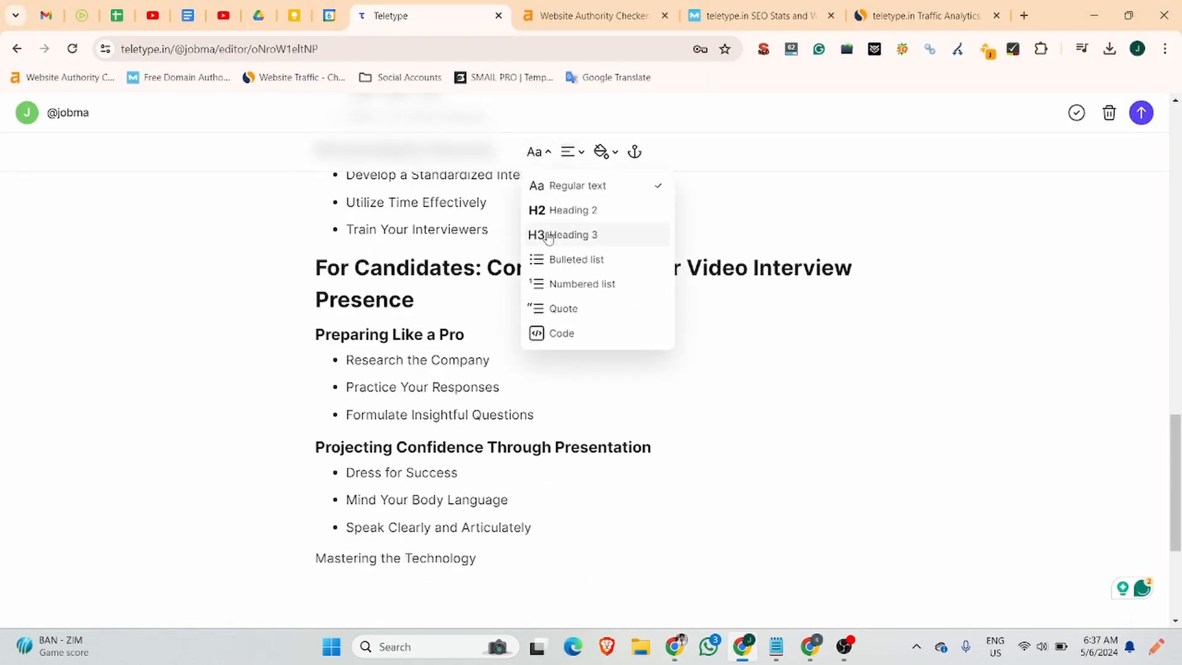
left_click(541, 232)
key("Return")
Add three bullets, Test Your Equipment through Embrace the Platform, each as its own bullet.
left_click(675, 647)
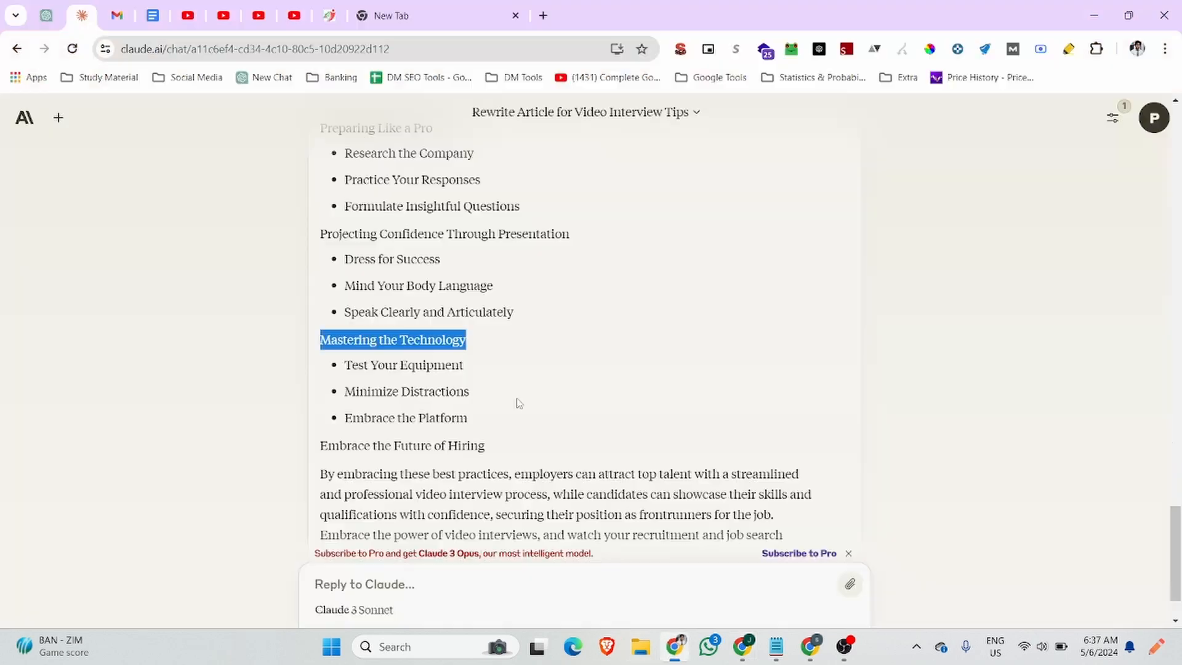
left_click_drag(501, 414, 338, 370)
key("ctrl+c")
left_click(742, 647)
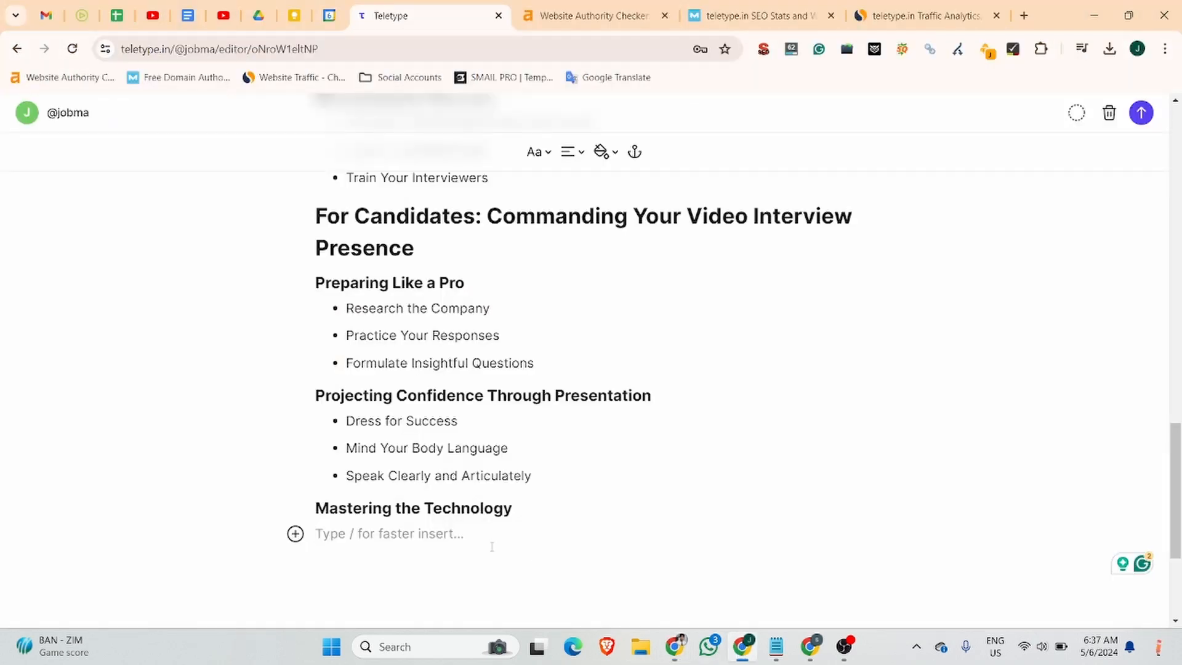
left_click(541, 152)
left_click(539, 258)
key("ctrl+v")
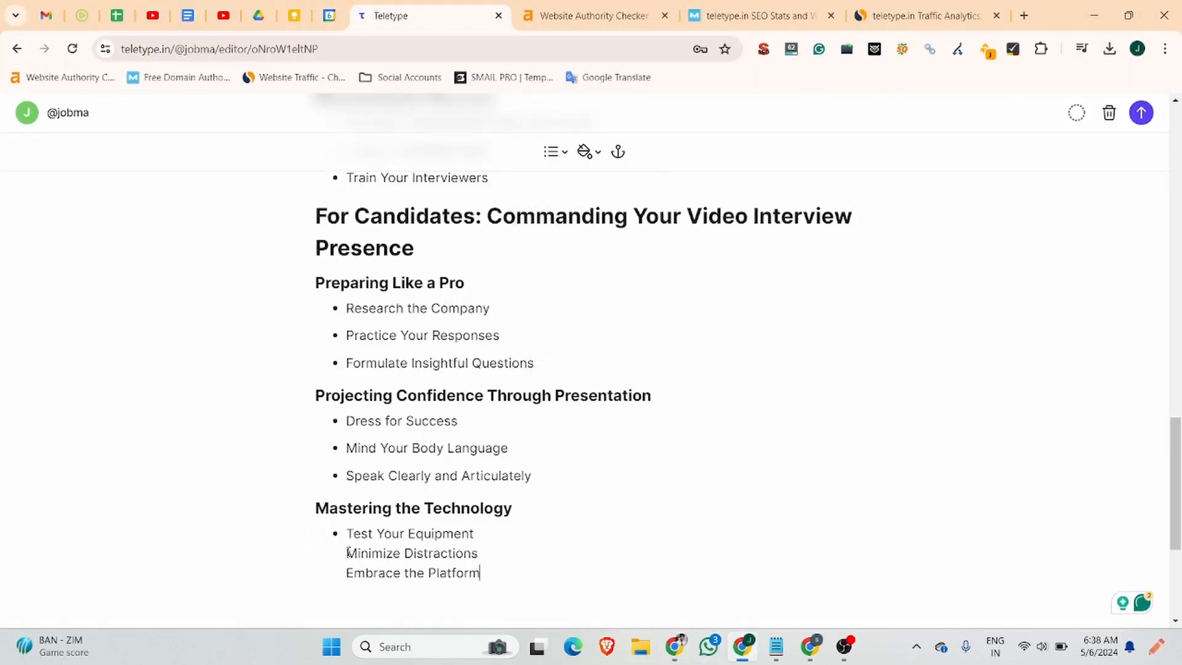
key("BackSpace")
key("Return")
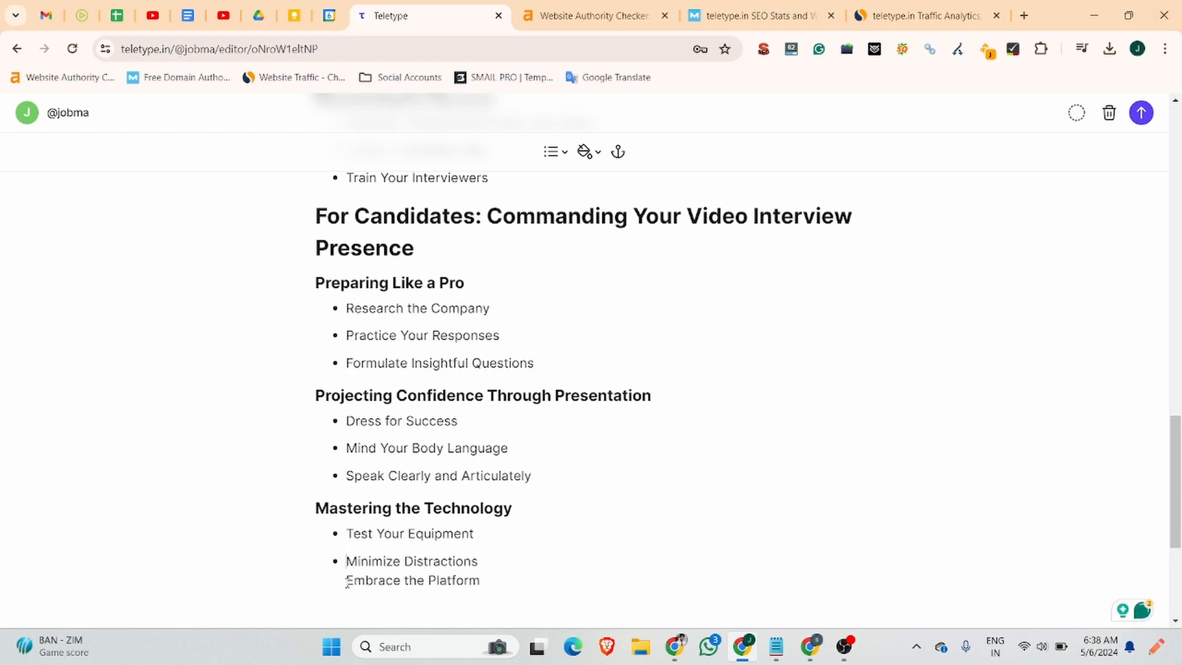
left_click(347, 583)
key("BackSpace")
key("Return")
Paste the 'Embrace the Future of Hiring' line from Claude below the list.
left_click(675, 646)
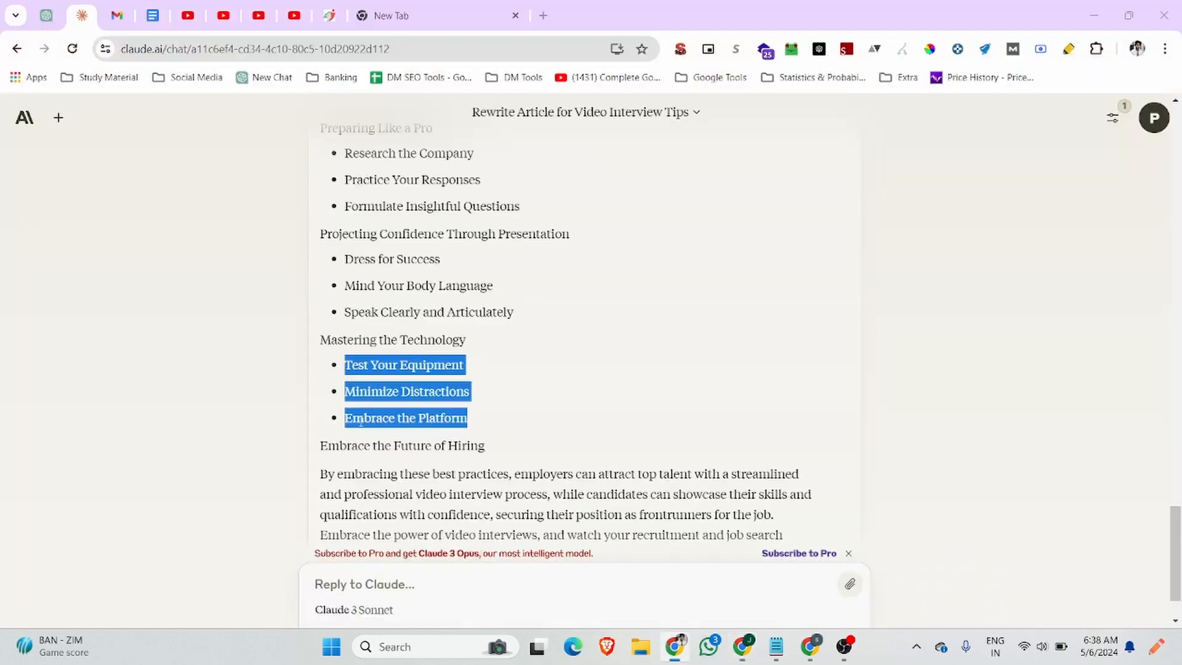
scroll(361, 421, "down", 1)
left_click_drag(492, 370, 272, 377)
key("ctrl+c")
left_click(743, 646)
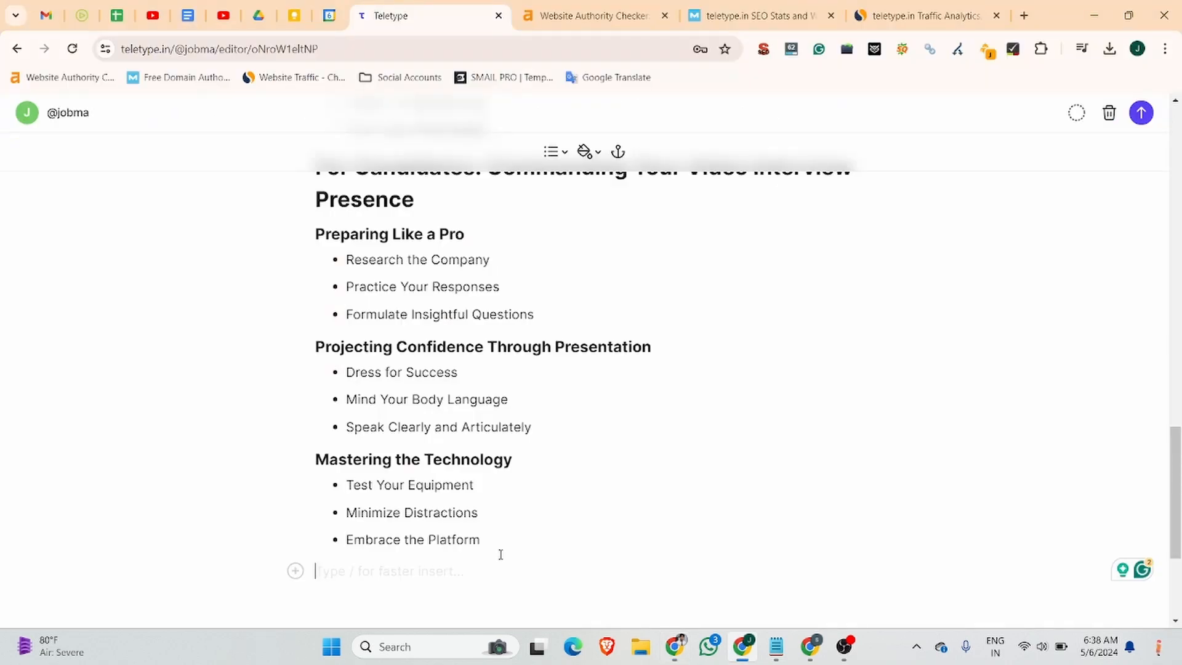
key("ctrl+v")
Make 'Embrace the Future of Hiring' a Heading 2.
left_click(537, 151)
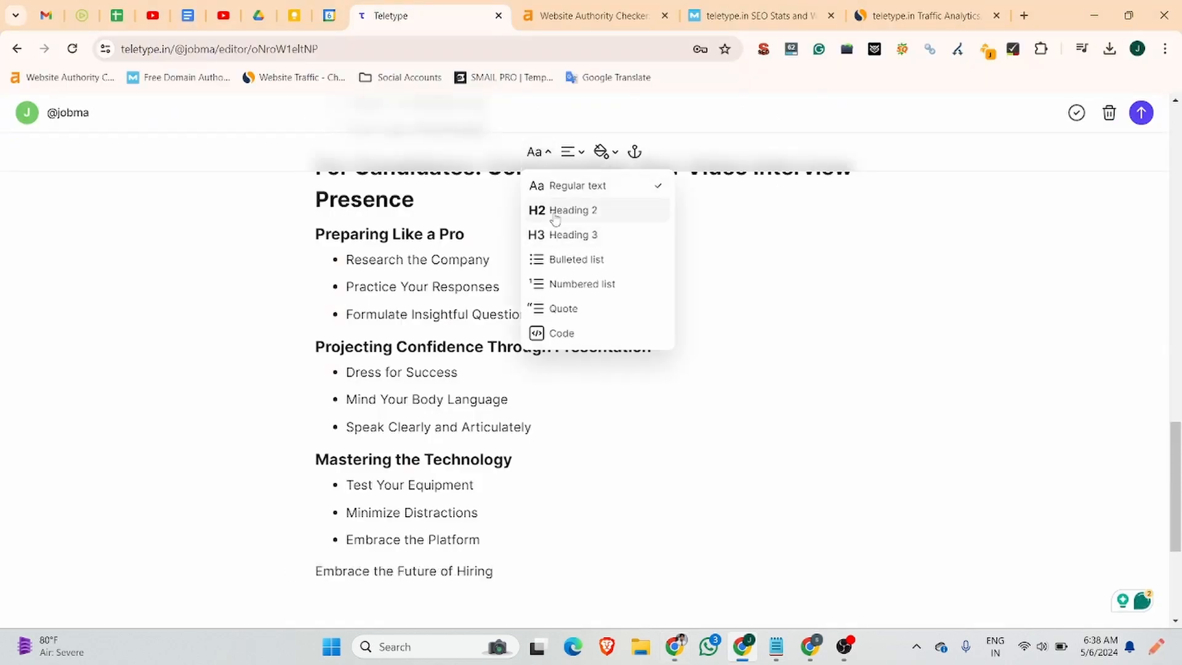
left_click(570, 235)
scroll(544, 423, "down", 2)
left_click_drag(544, 423, 301, 429)
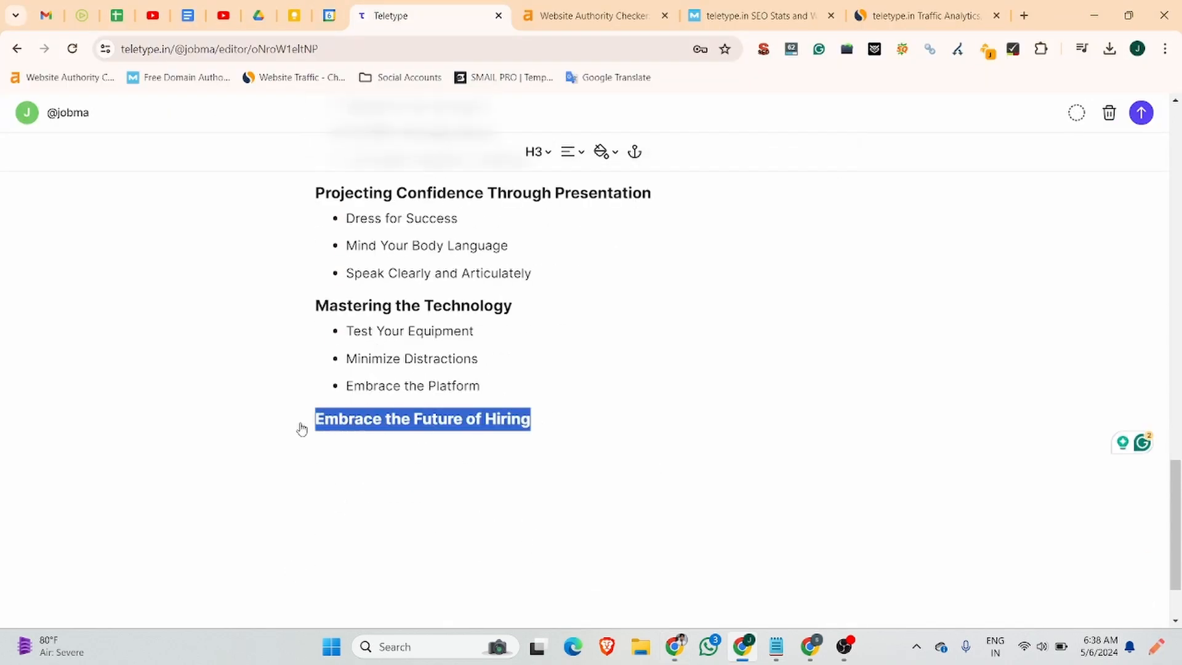
left_click(442, 152)
left_click(469, 229)
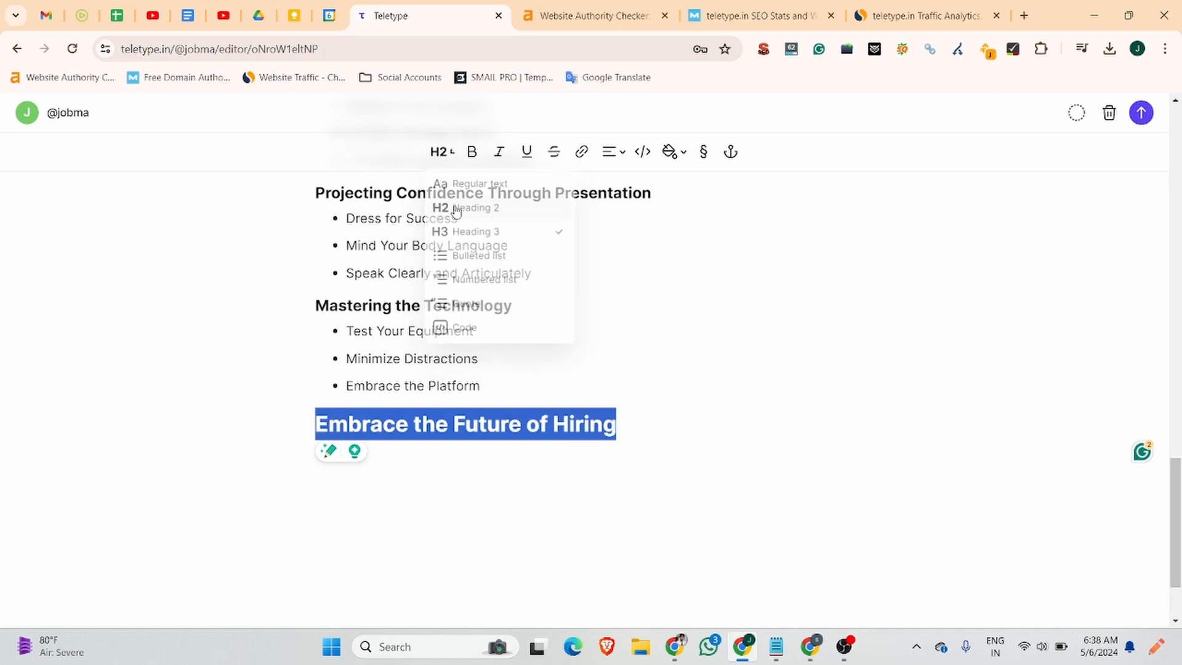
left_click(628, 406)
Copy Claude's closing paragraph and paste it under the final heading.
left_click(675, 646)
left_click(515, 477)
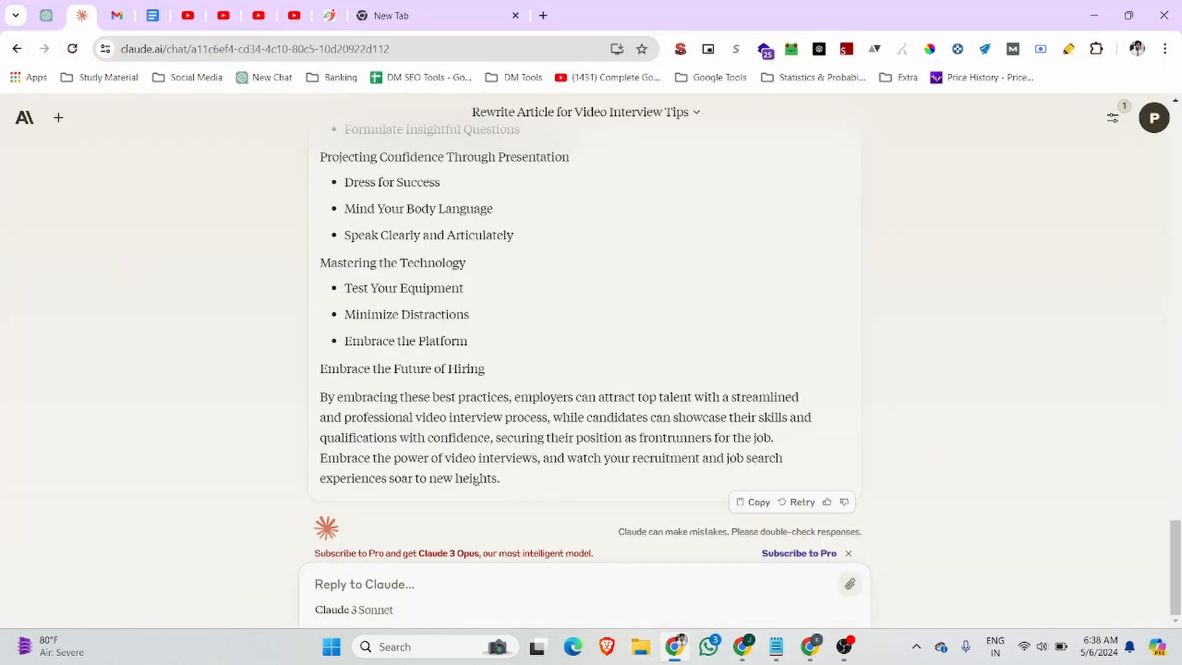
left_click_drag(502, 478, 323, 399)
key("ctrl+c")
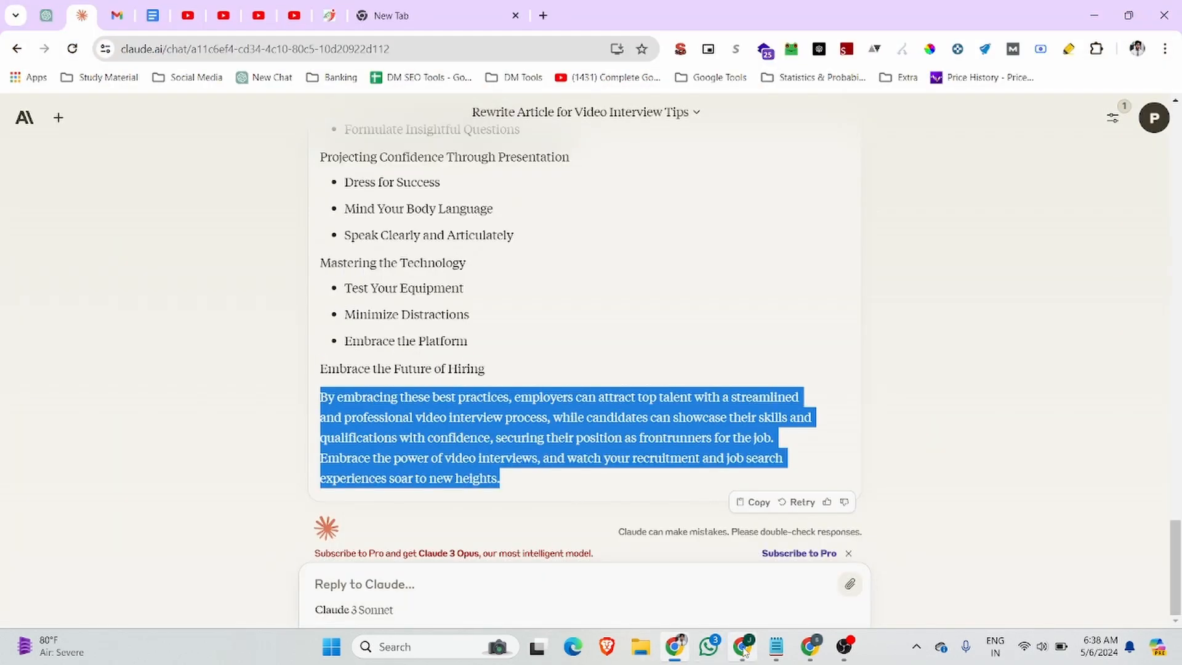
left_click(743, 646)
key("ctrl+v")
scroll(496, 438, "up", 20)
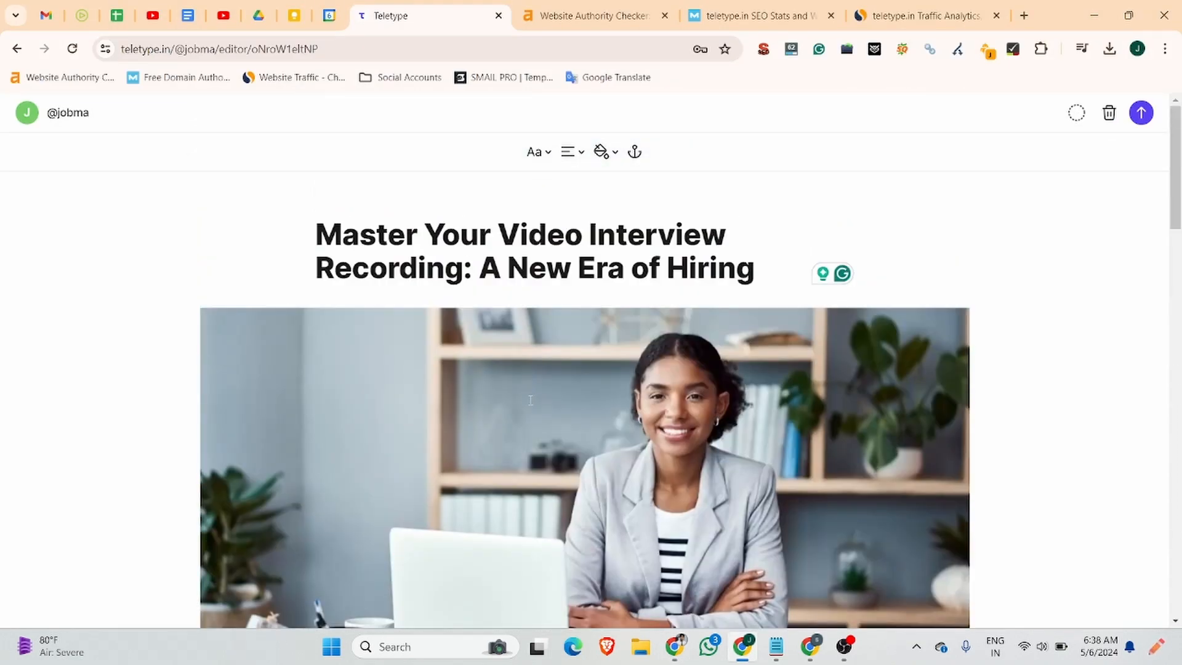
scroll(531, 400, "down", 8)
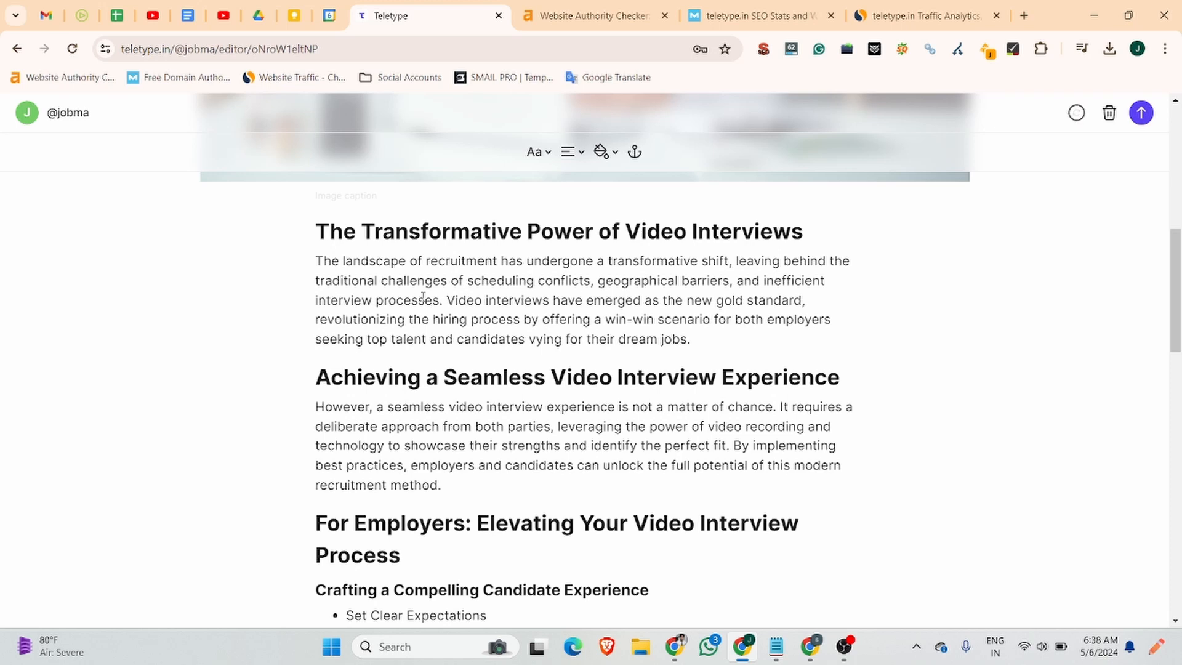
scroll(414, 281, "up", 10)
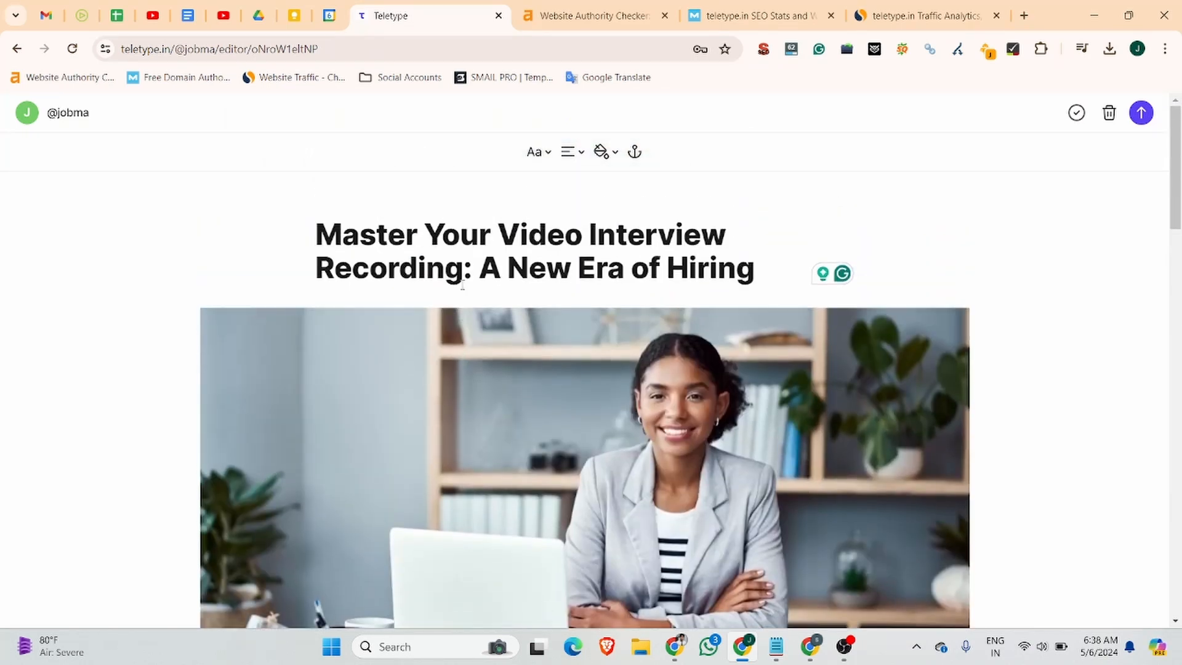
scroll(514, 251, "down", 10)
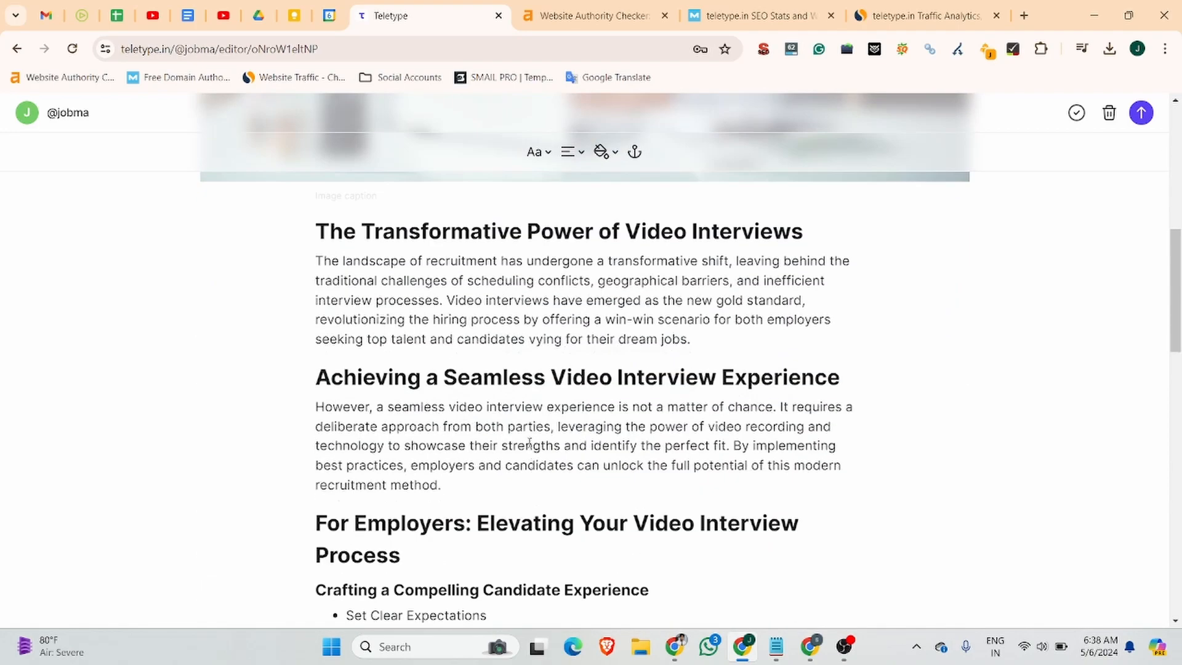
Find 'video' in the draft and select 'streamlined and professional video interview process'.
key("ctrl+f")
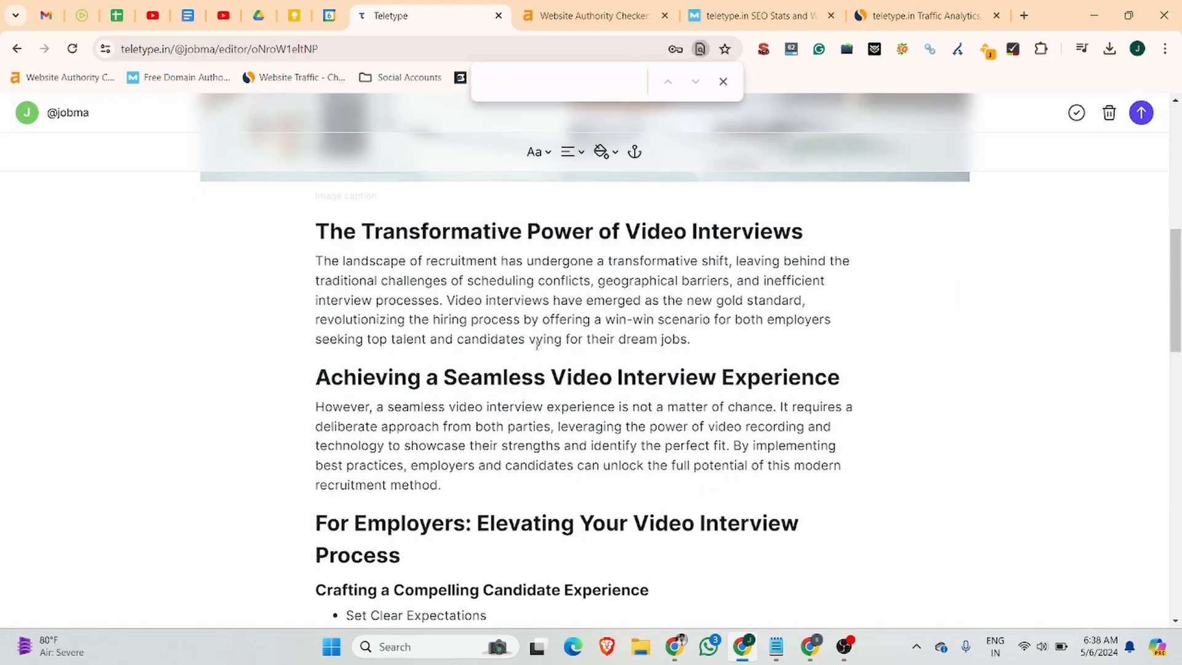
type("video")
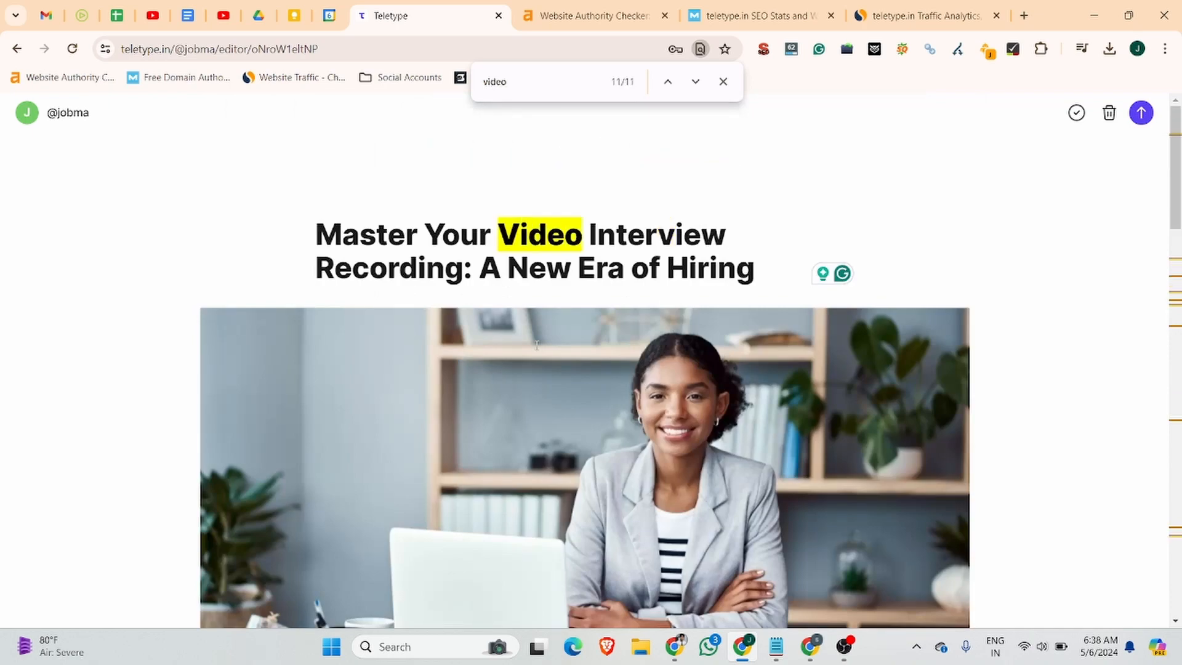
scroll(537, 346, "down", 8)
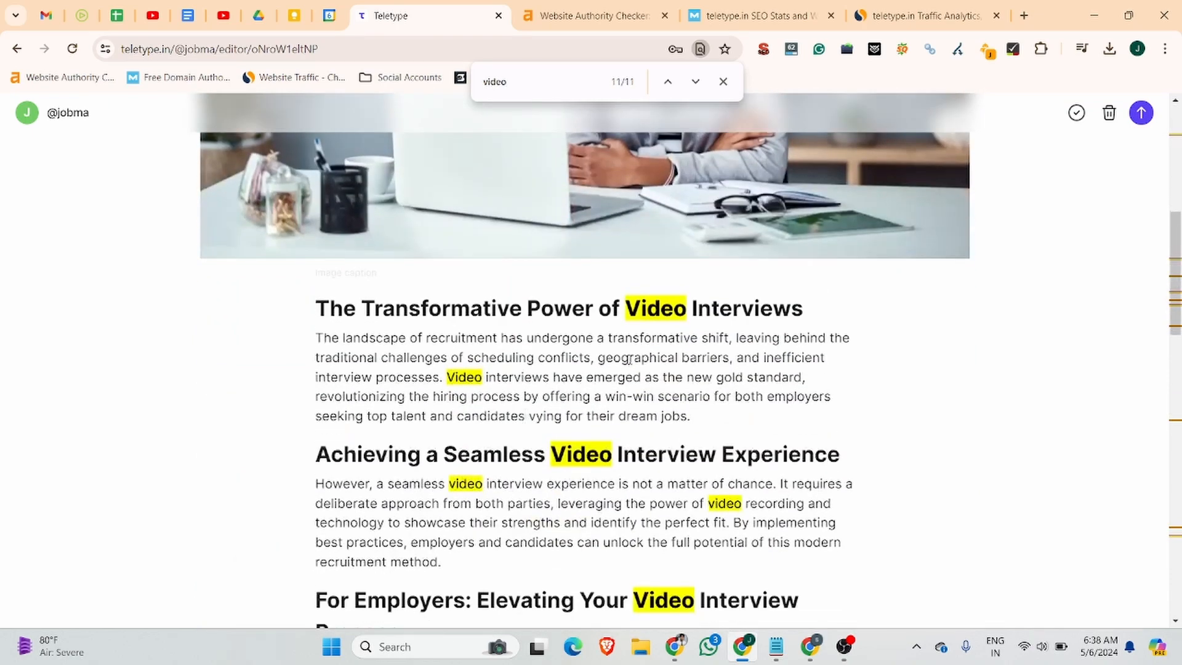
scroll(500, 391, "down", 3)
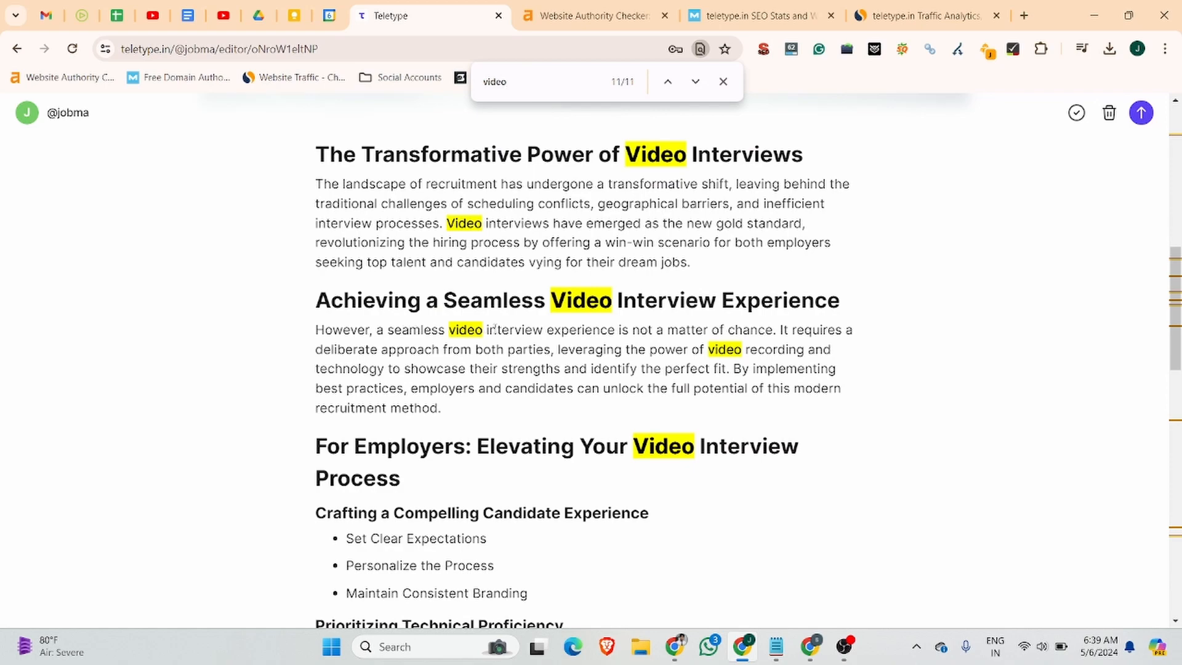
scroll(496, 350, "down", 15)
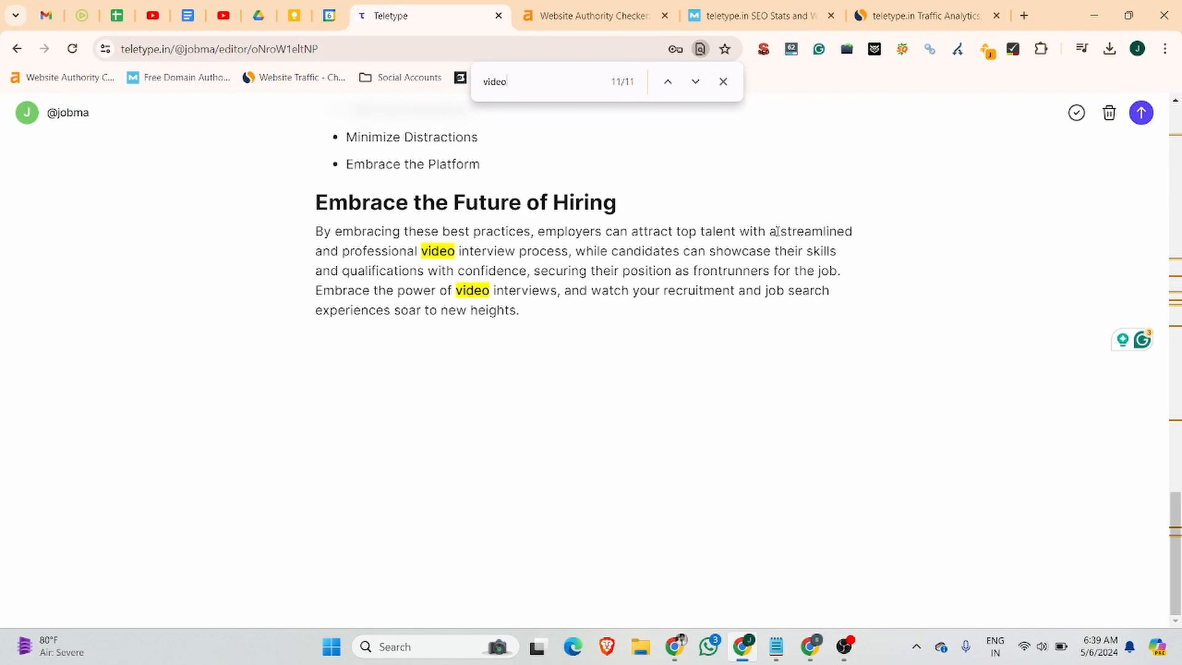
left_click_drag(781, 232, 567, 254)
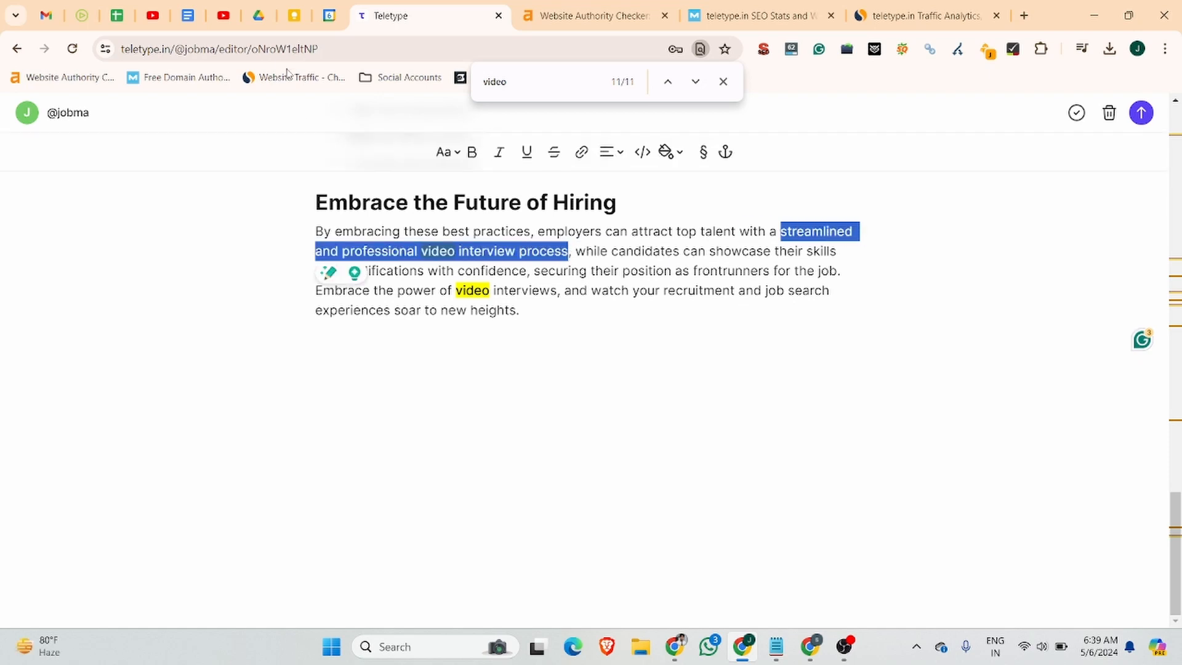
Link the selected phrase to the Jobma article's URL and make it bold.
left_click(82, 15)
left_click(303, 52)
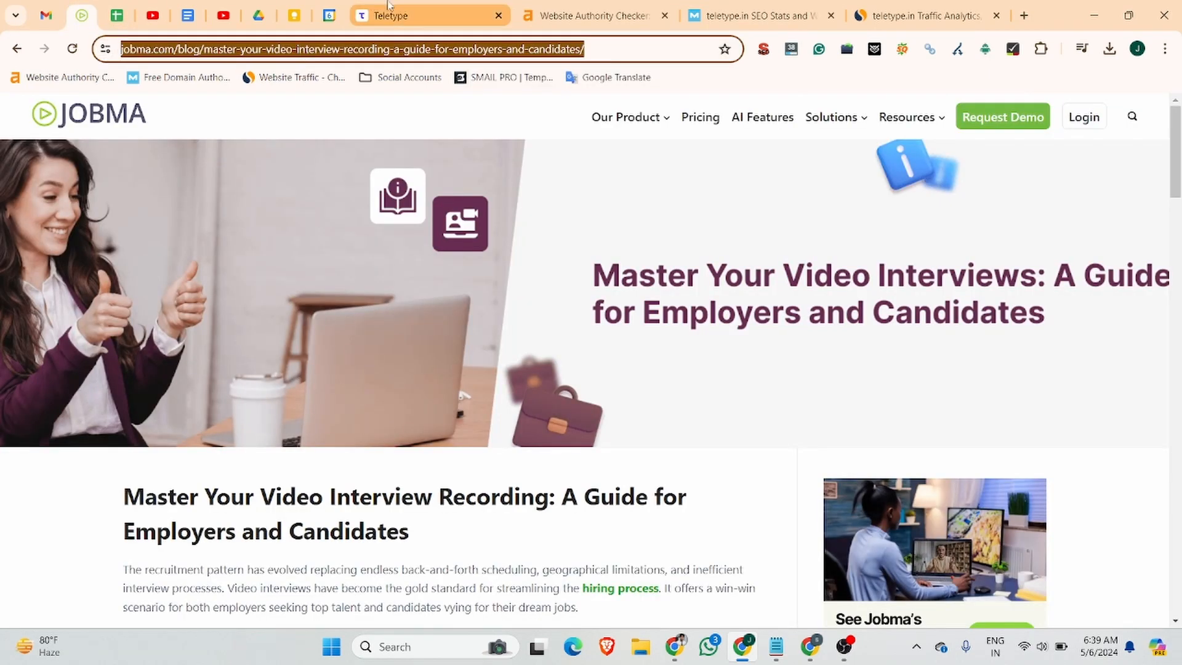
left_click(429, 15)
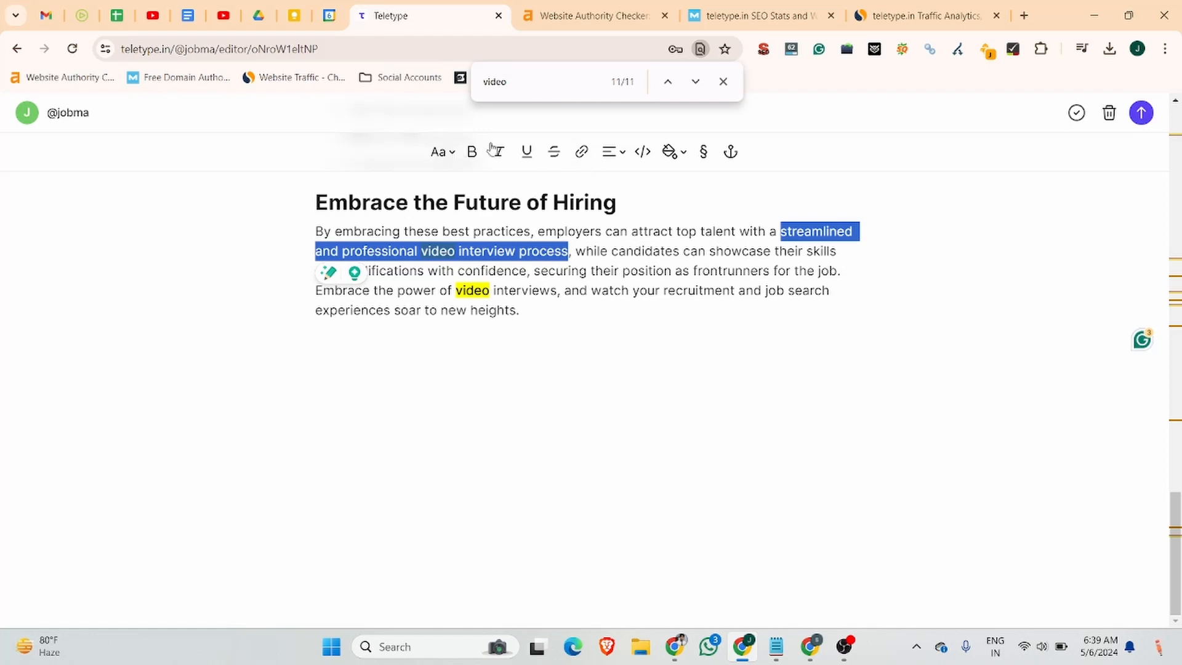
left_click(581, 152)
left_click(552, 151)
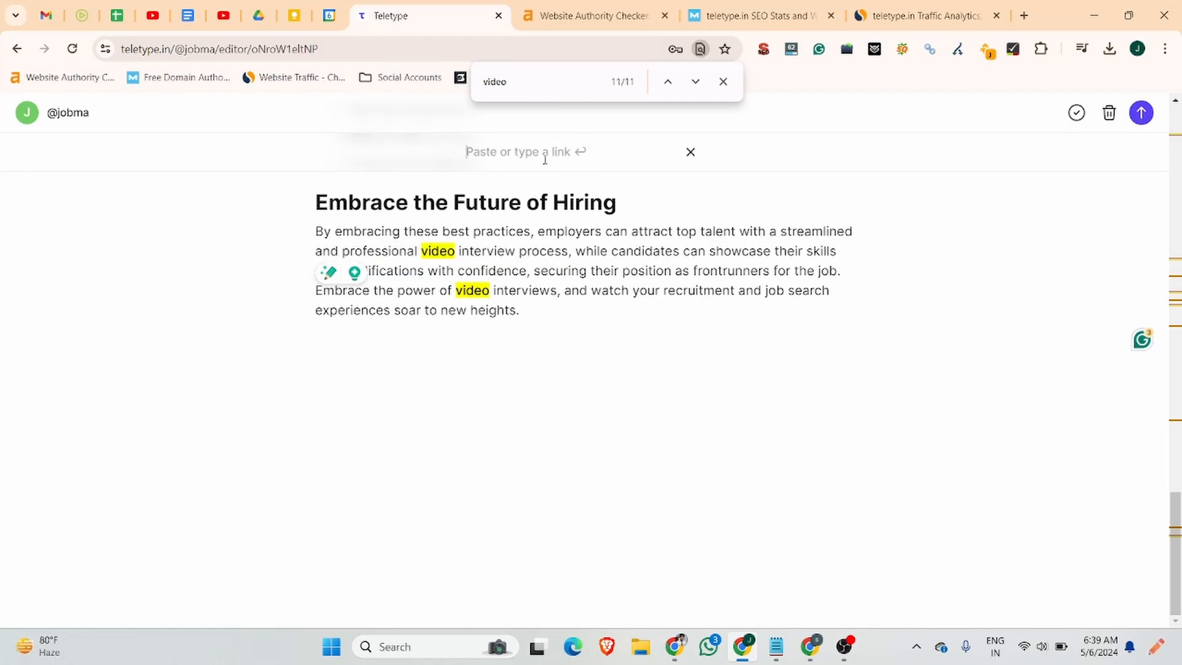
key("ctrl+v")
left_click(665, 154)
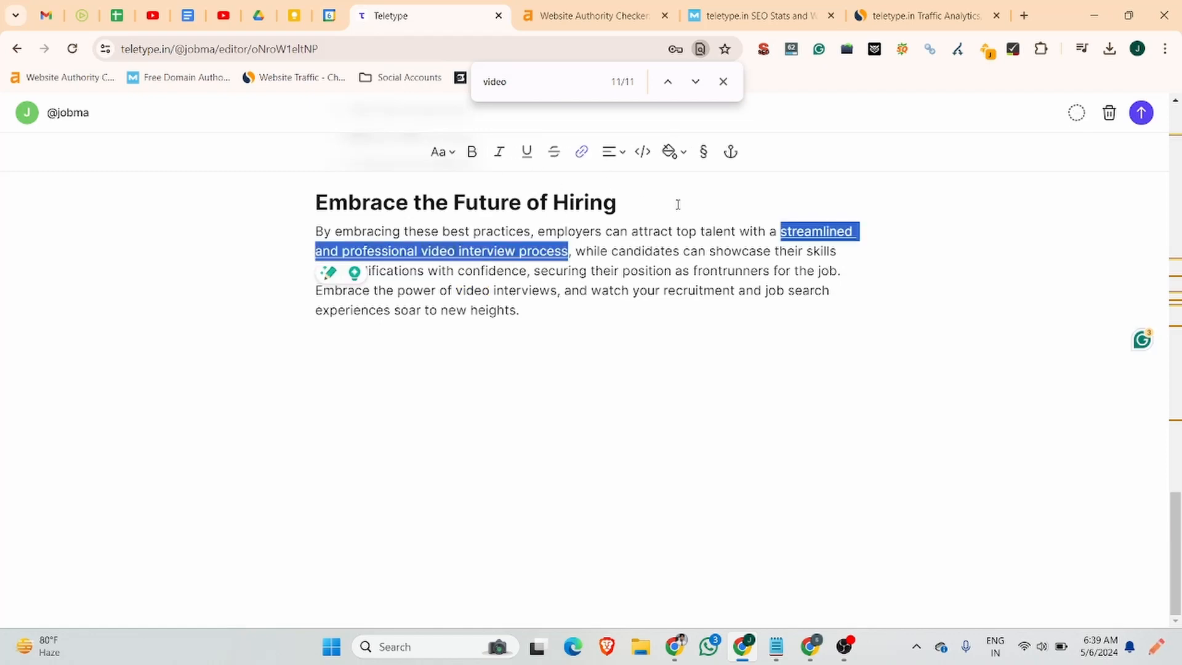
left_click(472, 151)
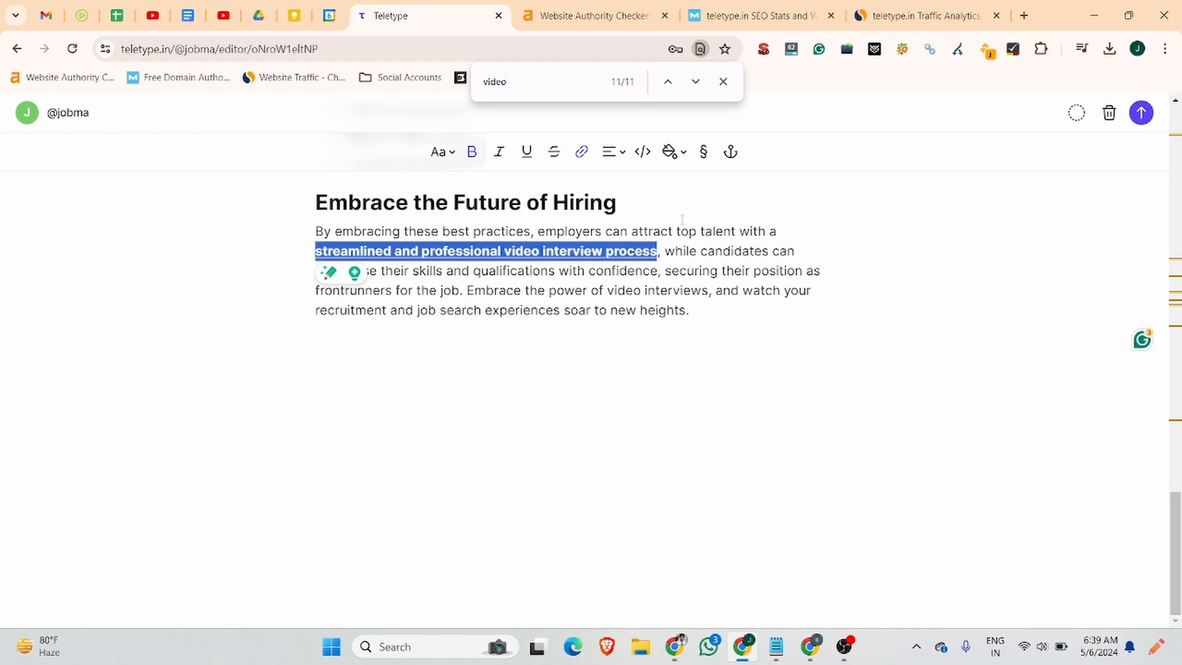
left_click(446, 298)
scroll(446, 298, "up", 20)
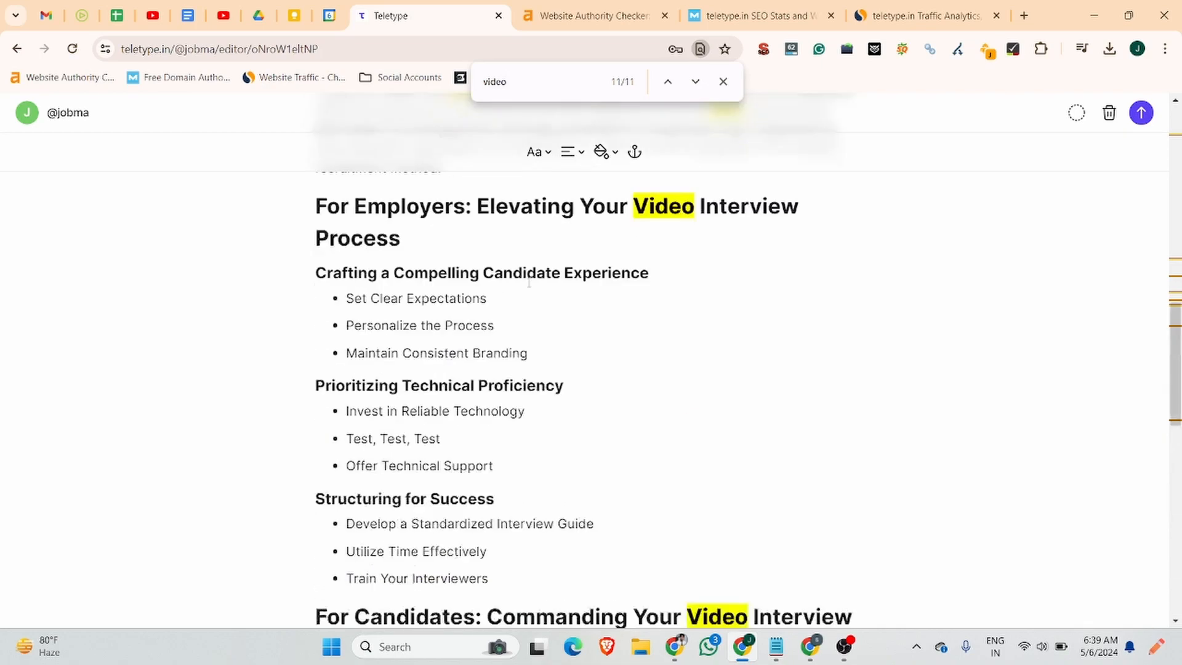
Select 'Video interviews' in the Transformative Power of Video Interviews paragraph.
scroll(596, 338, "down", 3)
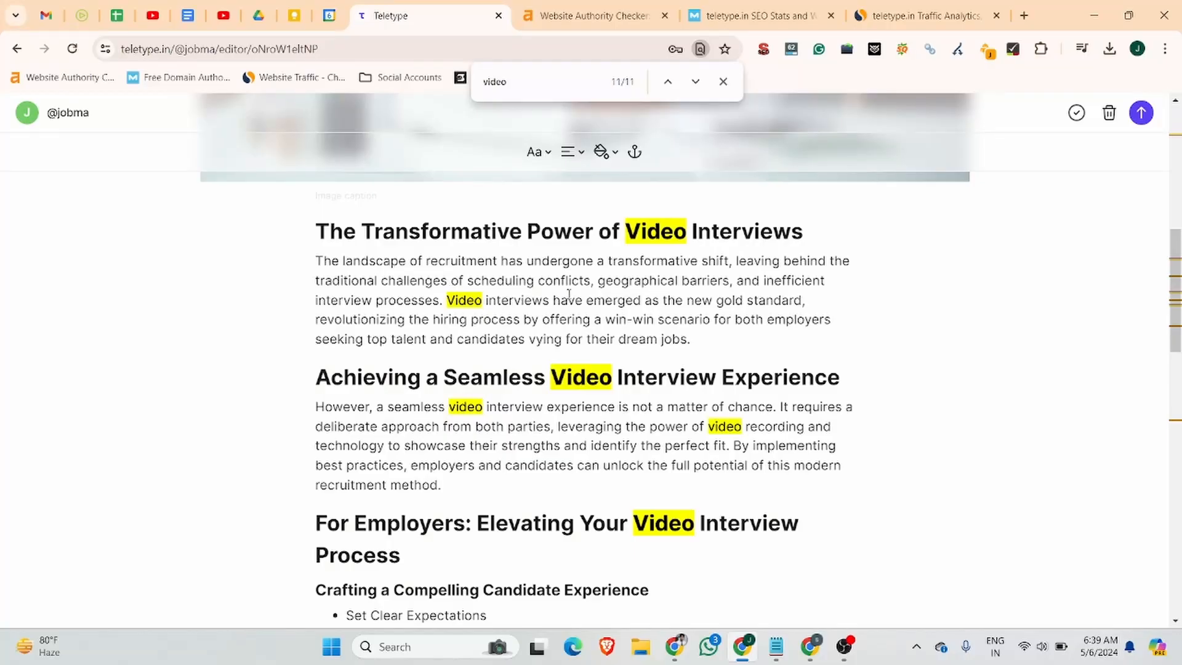
scroll(617, 388, "down", 4)
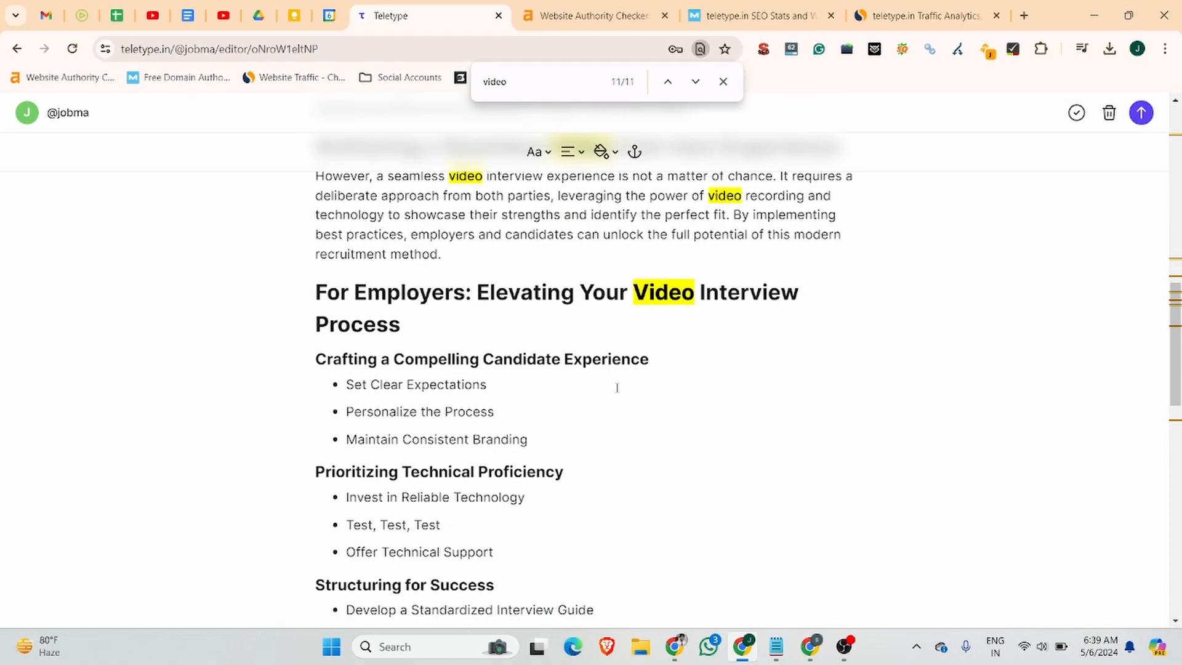
scroll(599, 385, "down", 15)
scroll(599, 386, "up", 20)
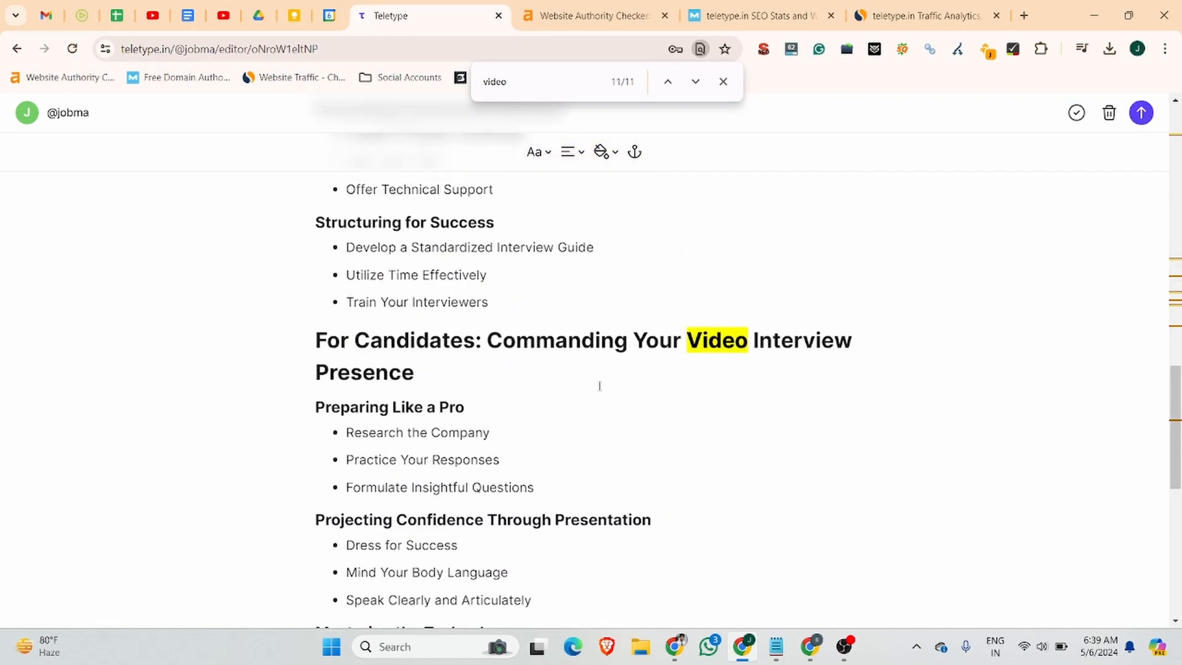
scroll(600, 387, "up", 3)
scroll(486, 343, "down", 4)
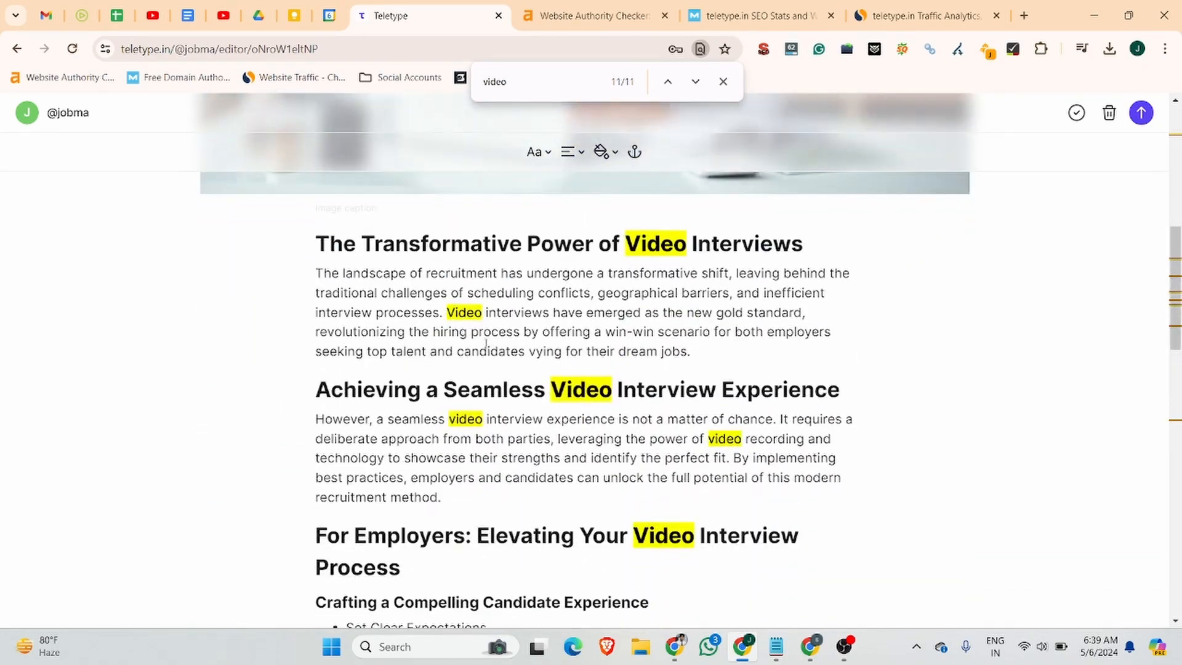
left_click_drag(447, 313, 545, 310)
left_click(82, 15)
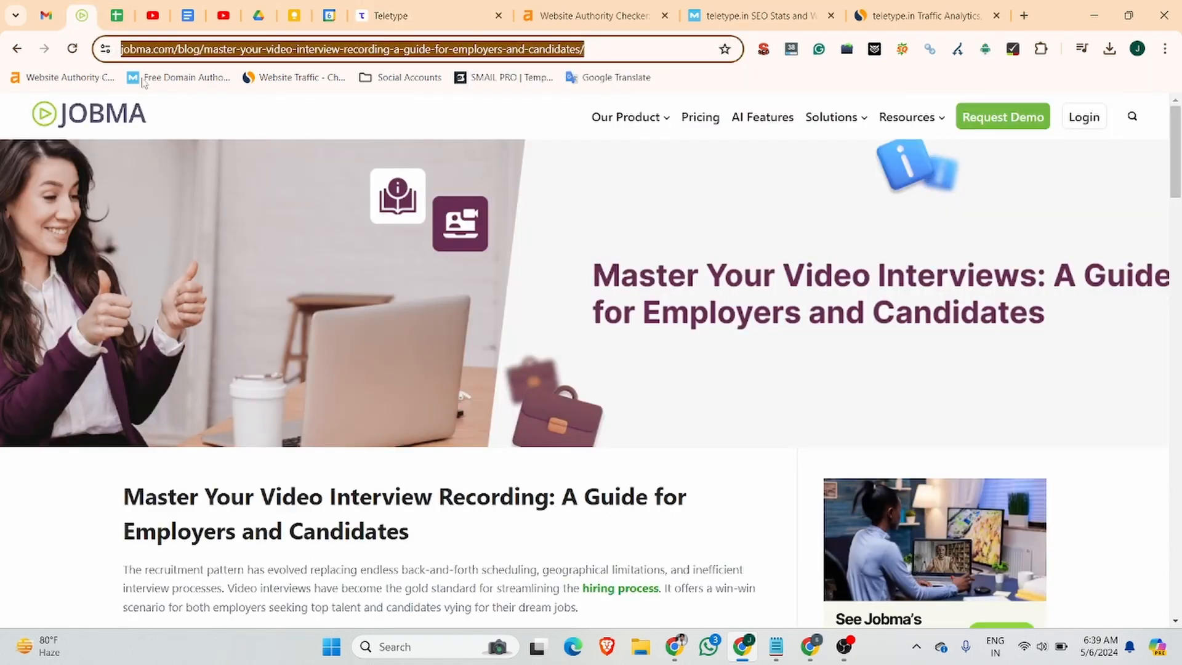
left_click(170, 50)
left_click_drag(232, 49, 121, 49)
key("ctrl+c")
left_click(404, 13)
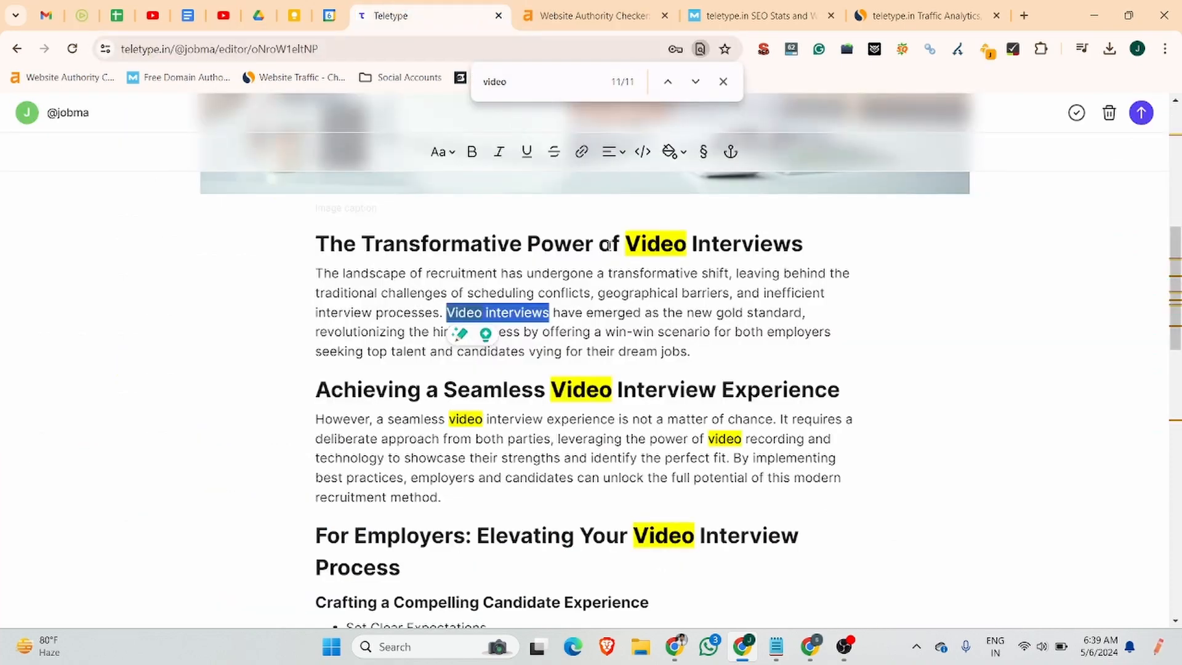
left_click(582, 151)
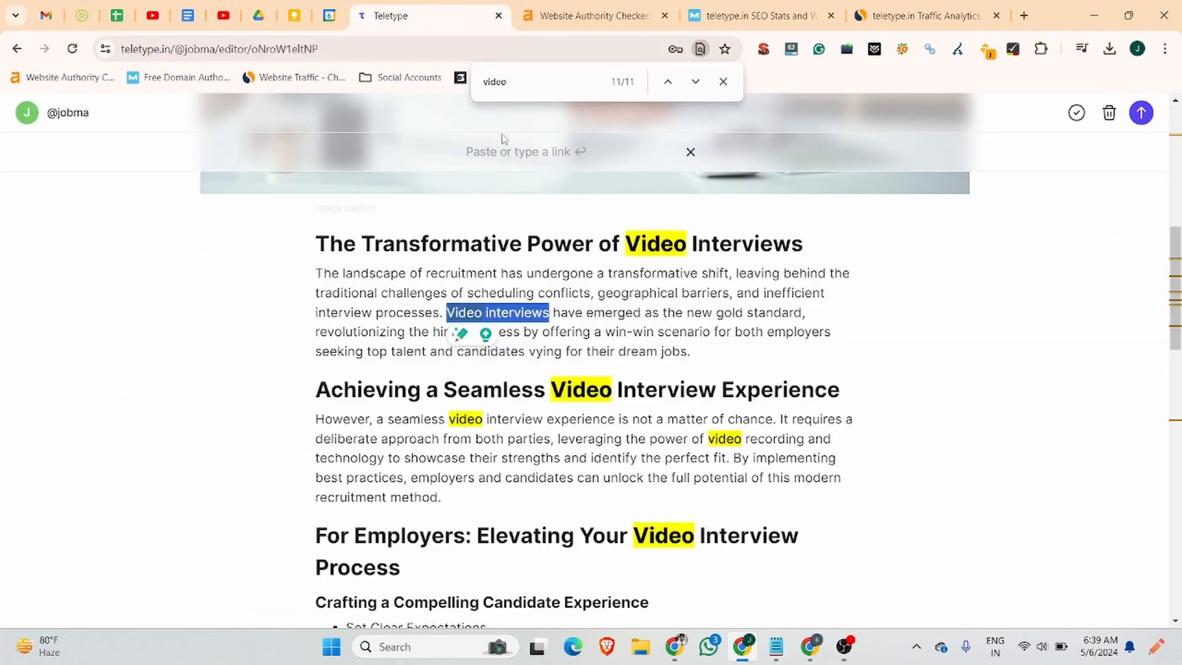
key("ctrl+v")
key("ctrl+z")
left_click(564, 153)
key("ctrl+v")
left_click(665, 152)
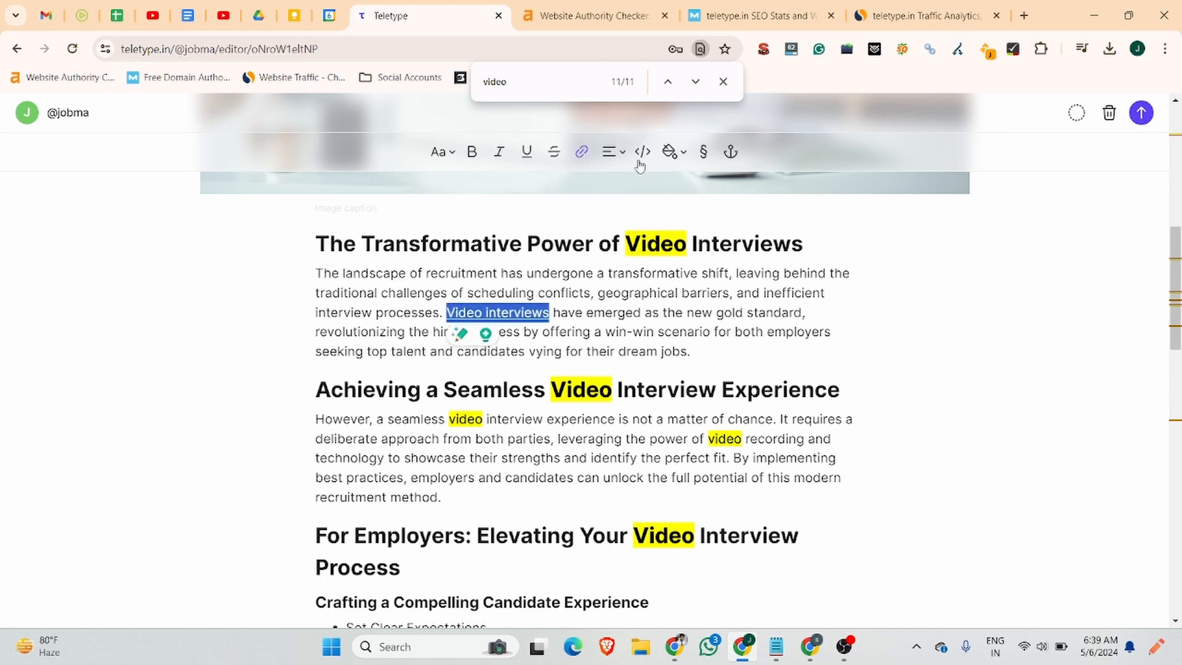
left_click(841, 333)
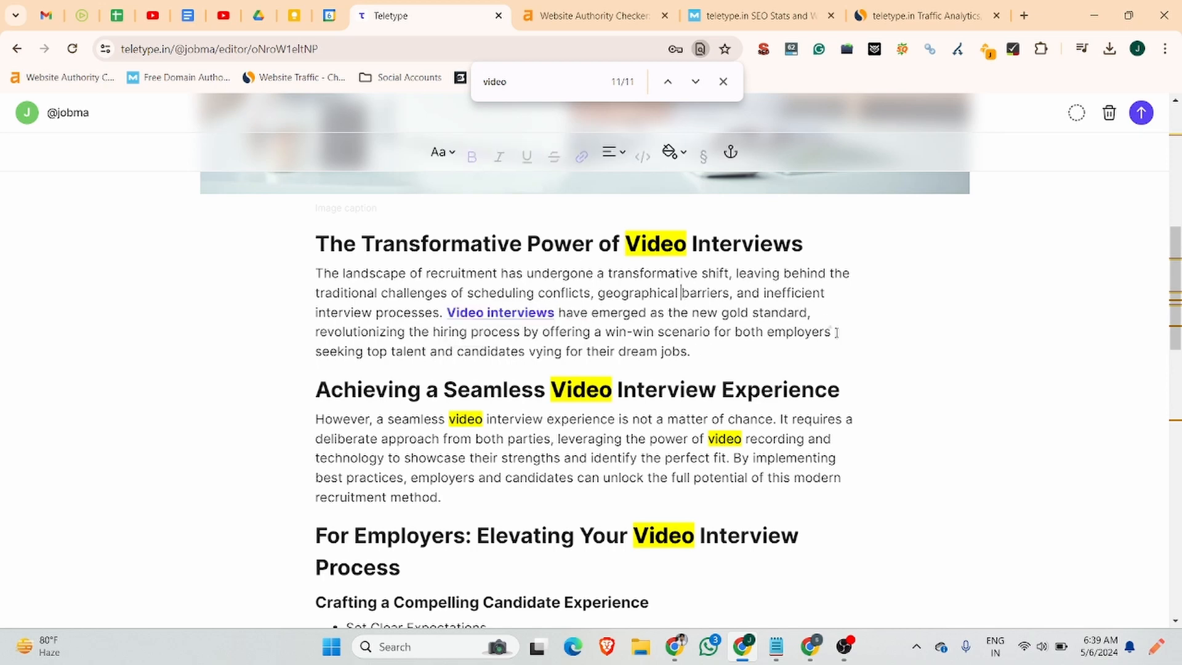
scroll(733, 354, "down", 20)
scroll(728, 355, "up", 20)
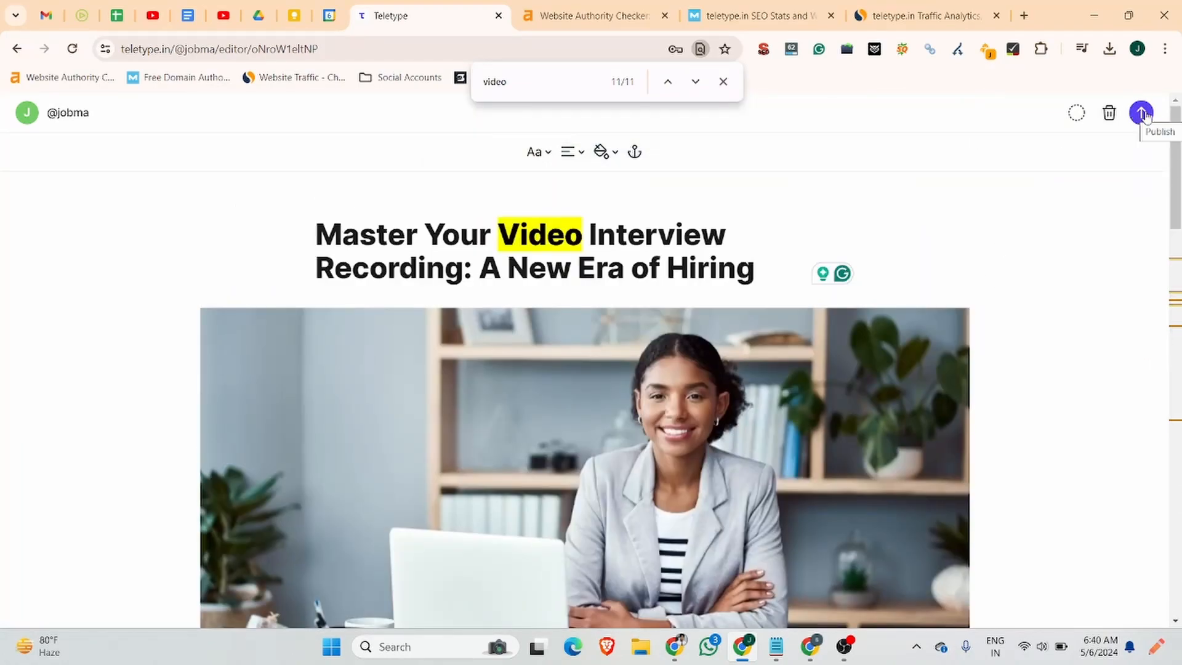
Open the post's publishing settings and check the Jobma article's slug for reference.
left_click(1143, 113)
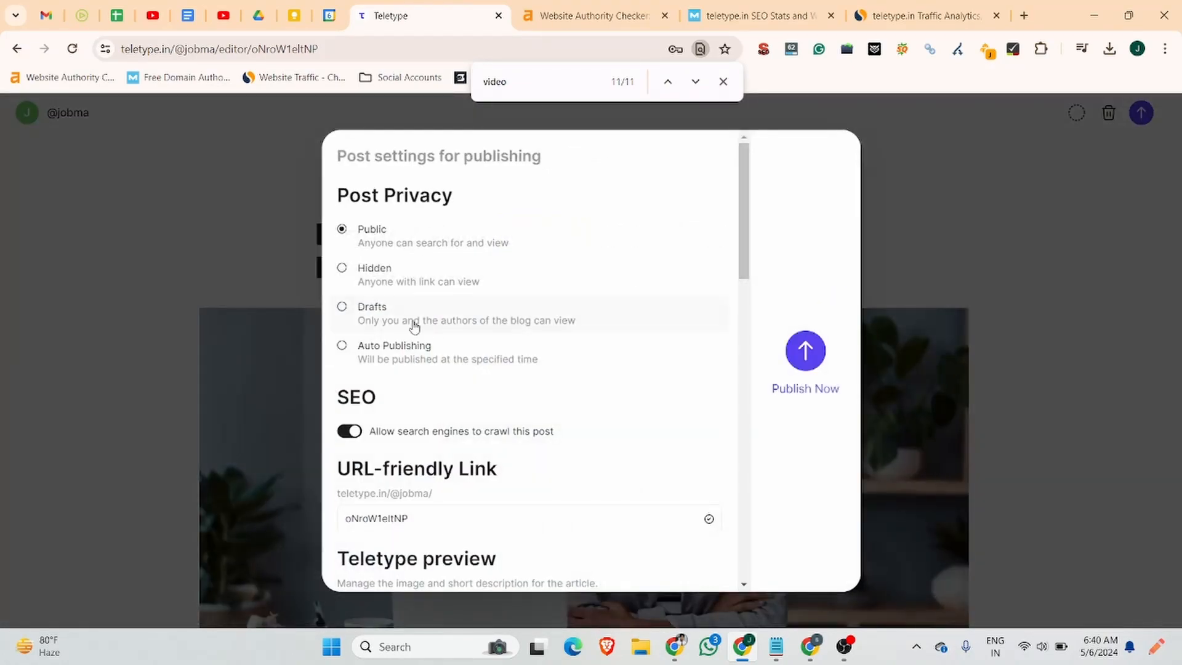
scroll(456, 363, "down", 3)
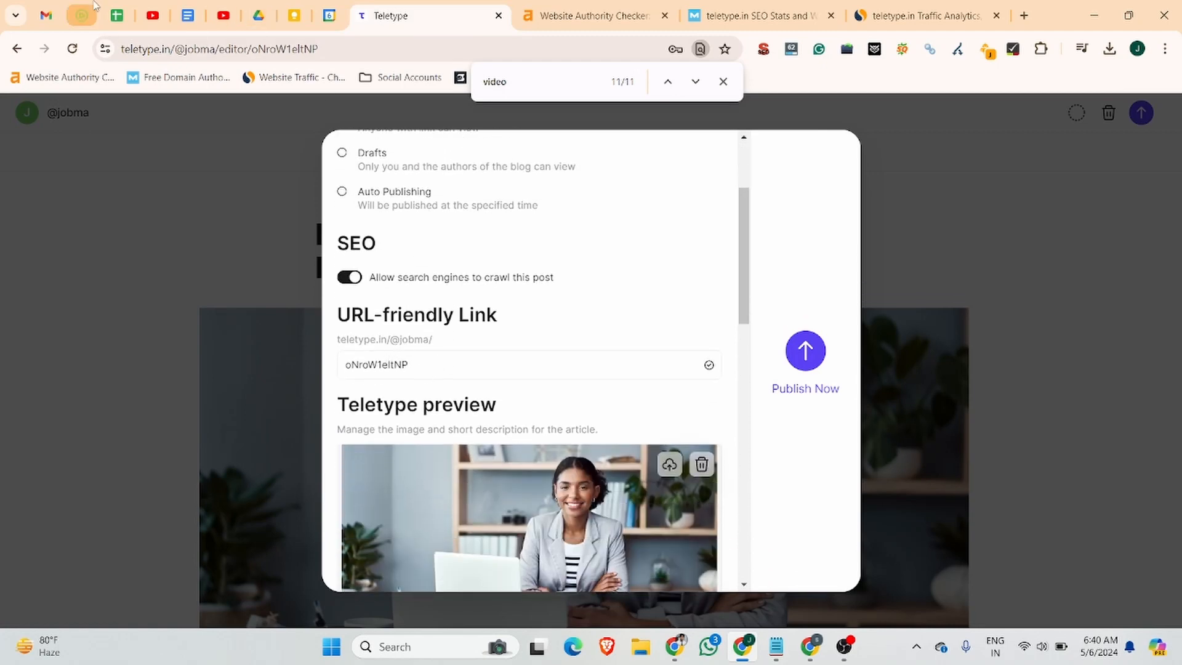
left_click(82, 15)
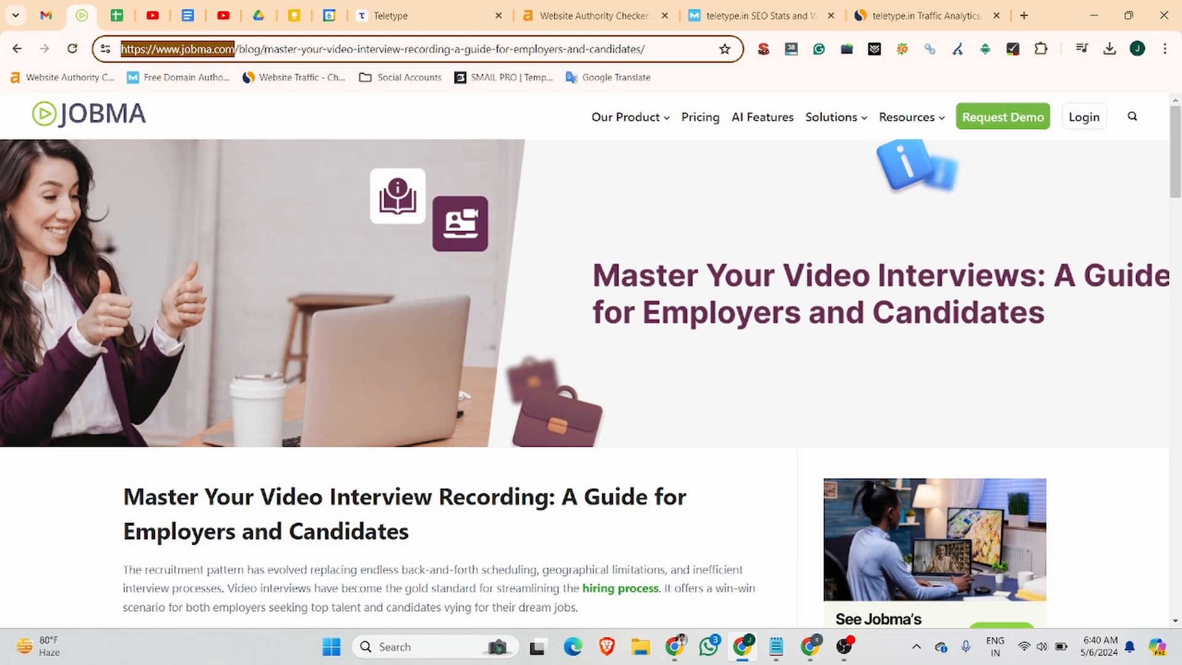
left_click_drag(265, 49, 479, 48)
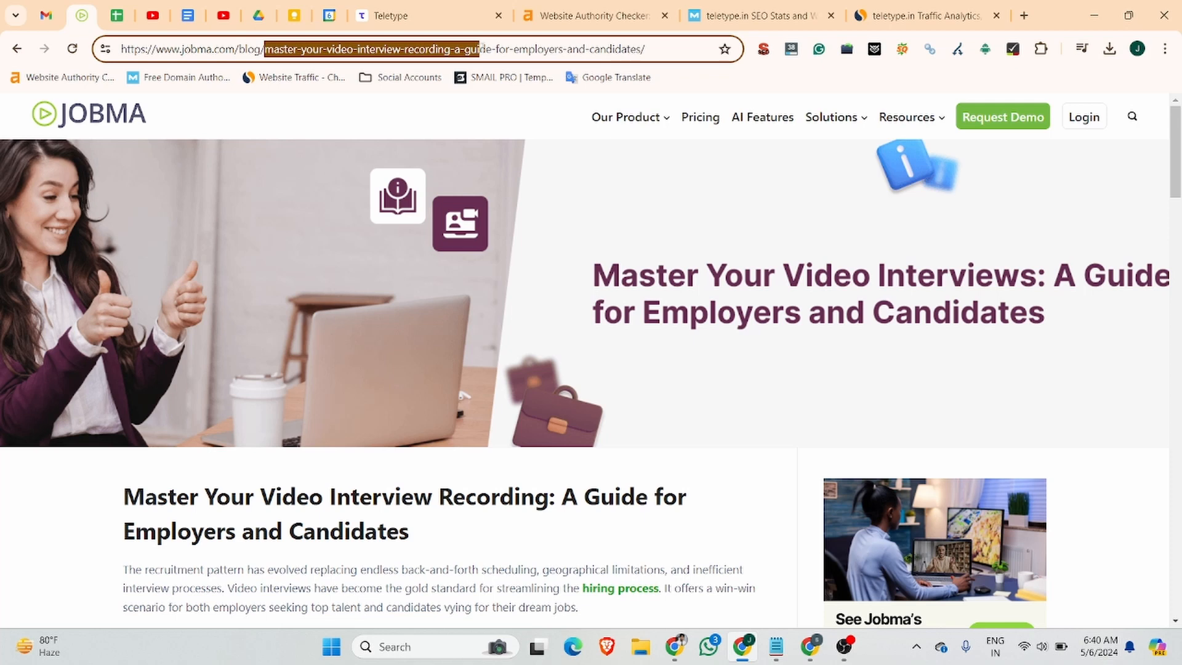
left_click(567, 48)
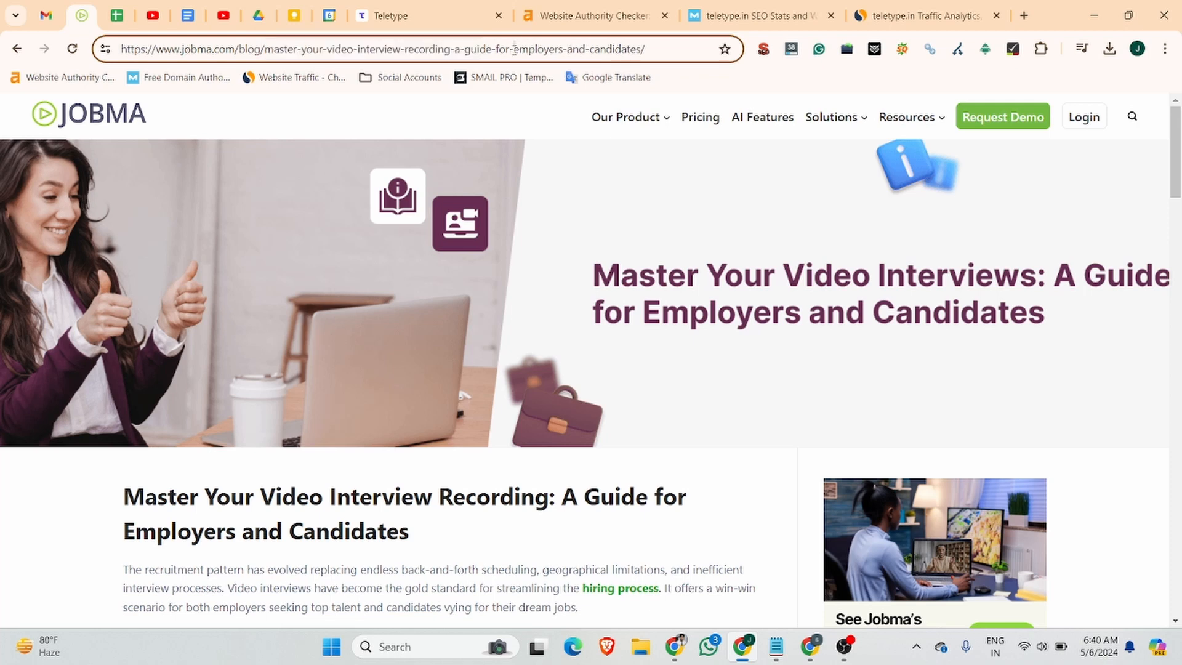
left_click_drag(515, 49, 641, 48)
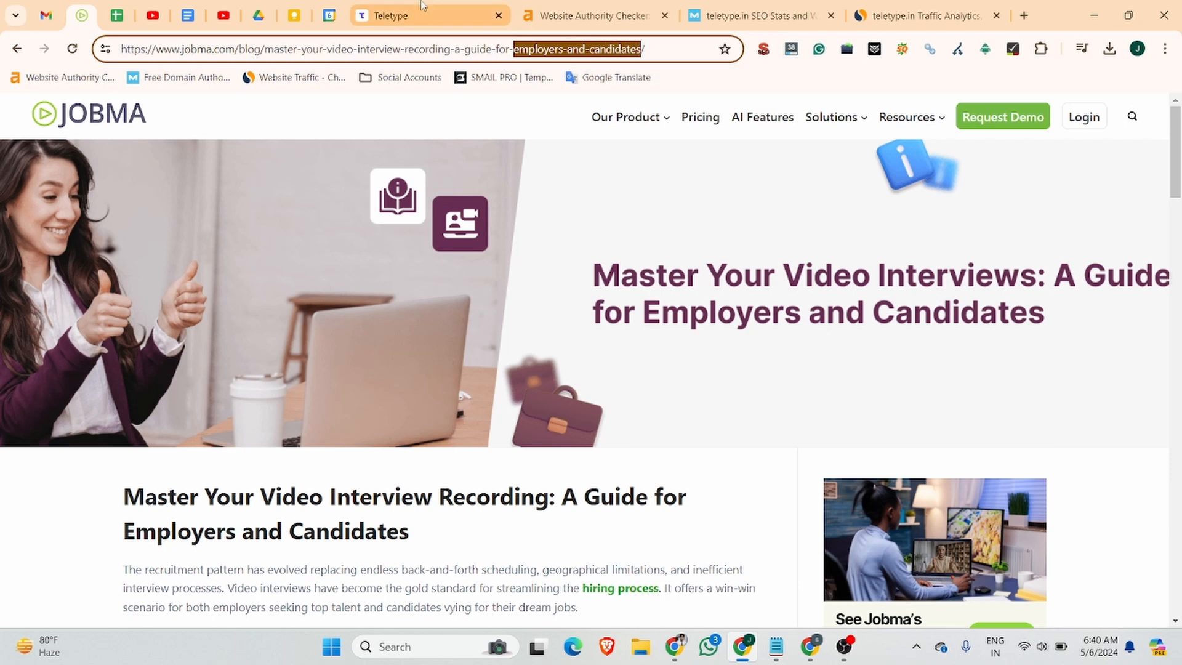
left_click(422, 5)
Replace the post's link slug with video-recording-guide-for-employers-and-candidates.
left_click_drag(411, 365, 329, 370)
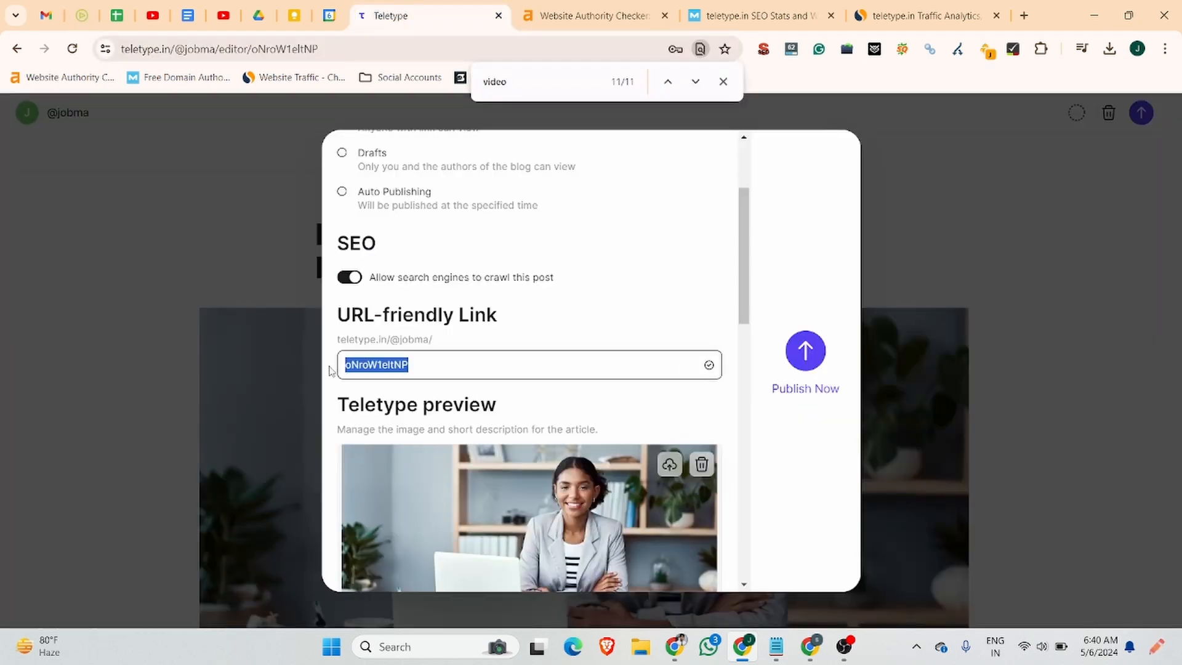
type("video0")
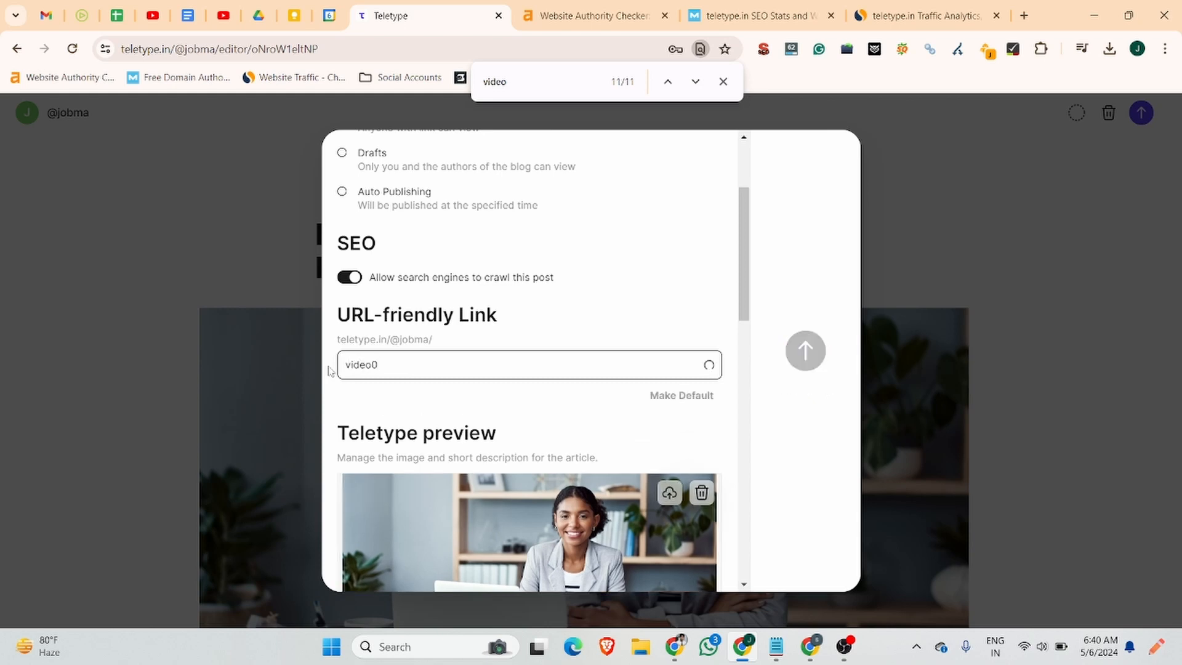
key("BackSpace")
type("-rex")
key("BackSpace")
type("cording-guide-for")
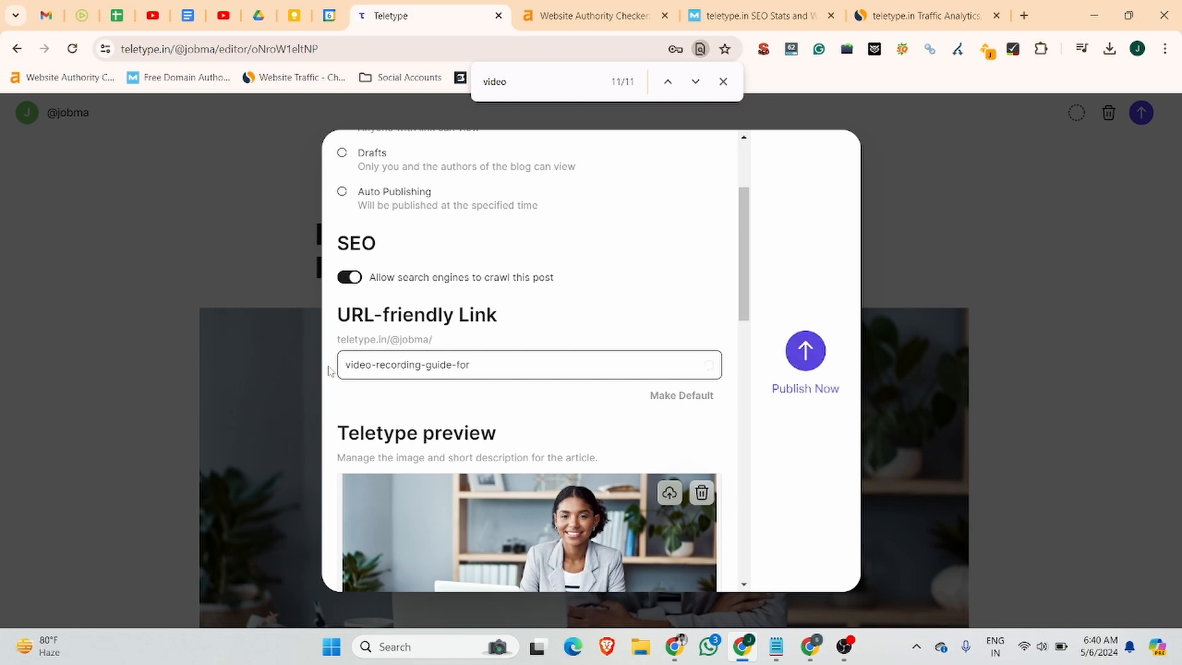
type("-employers-and-candidates")
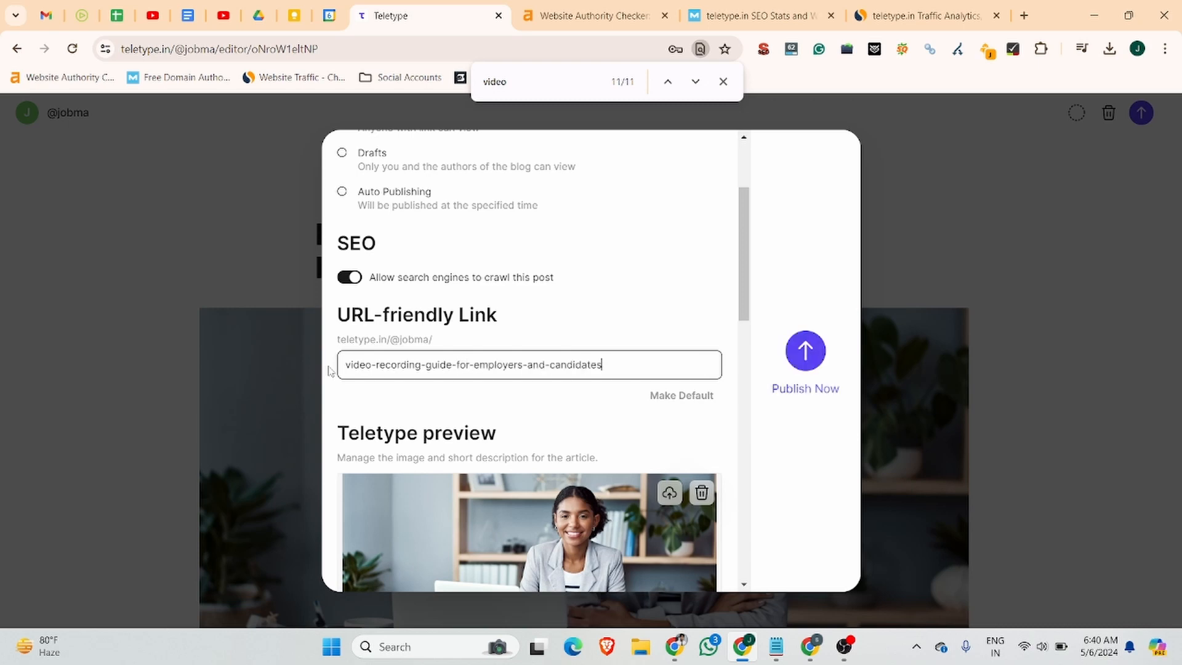
scroll(527, 427, "down", 3)
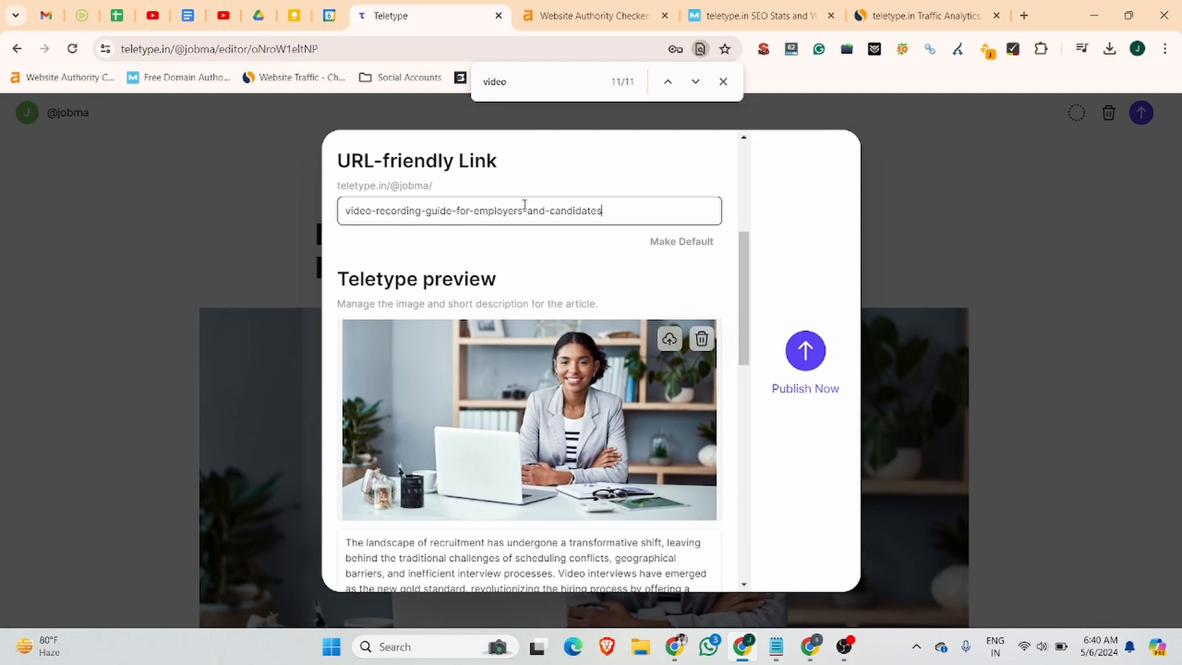
scroll(562, 269, "down", 10)
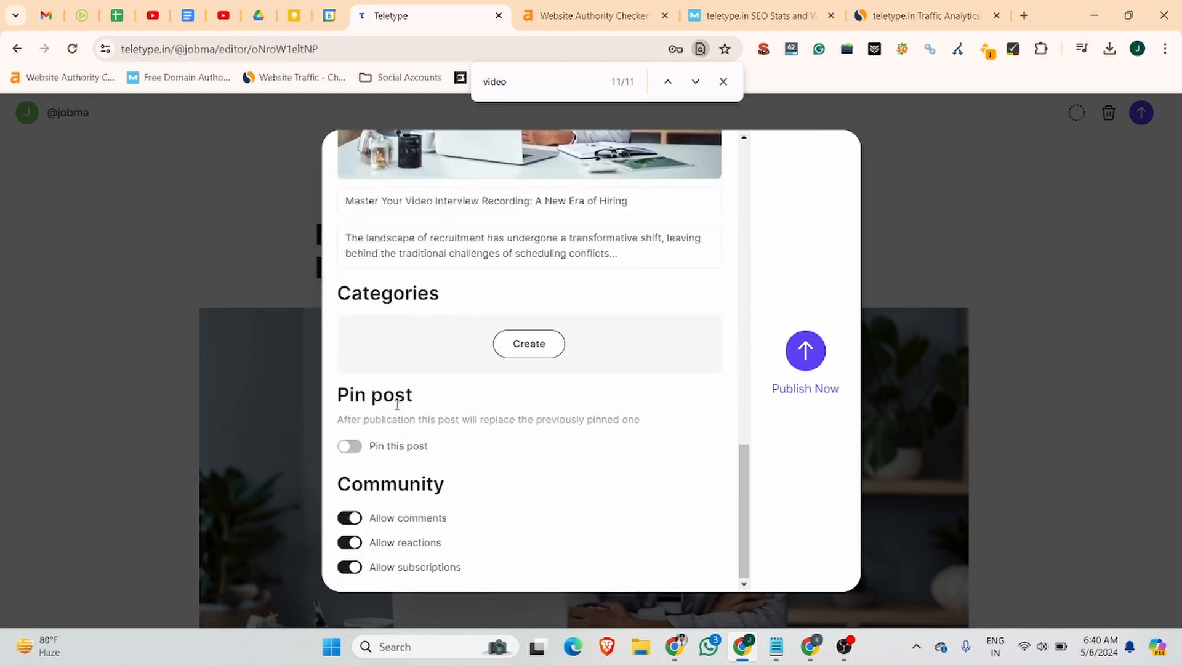
Create and add the category 'video interviewing software' to the post.
left_click(529, 344)
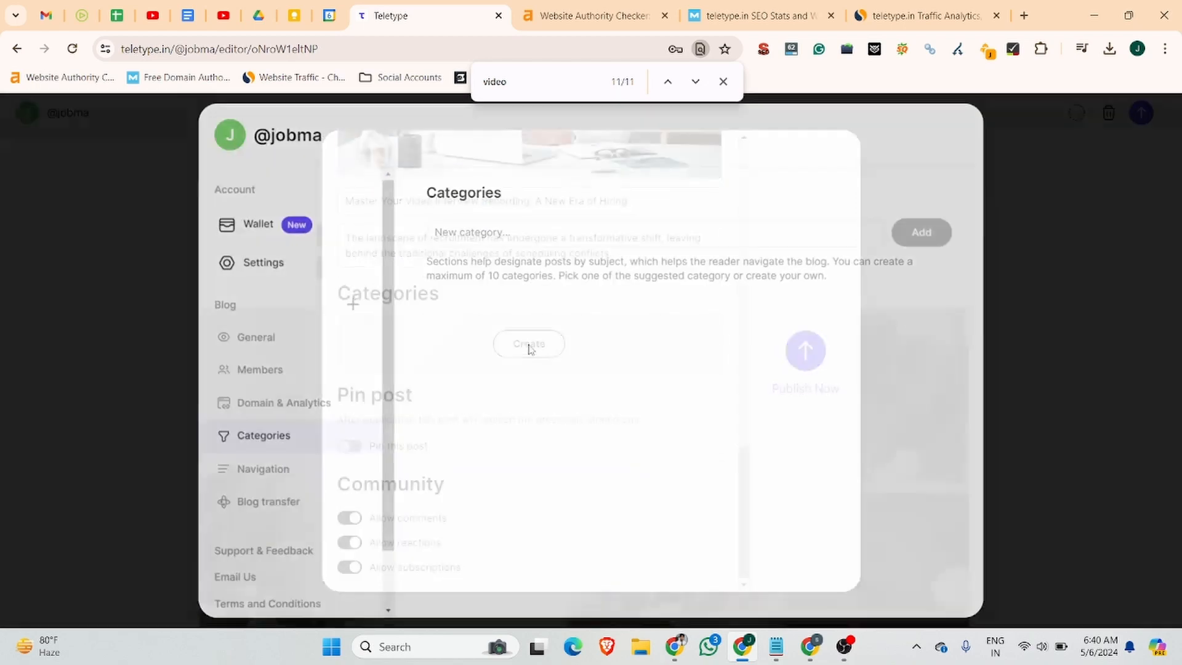
left_click(491, 229)
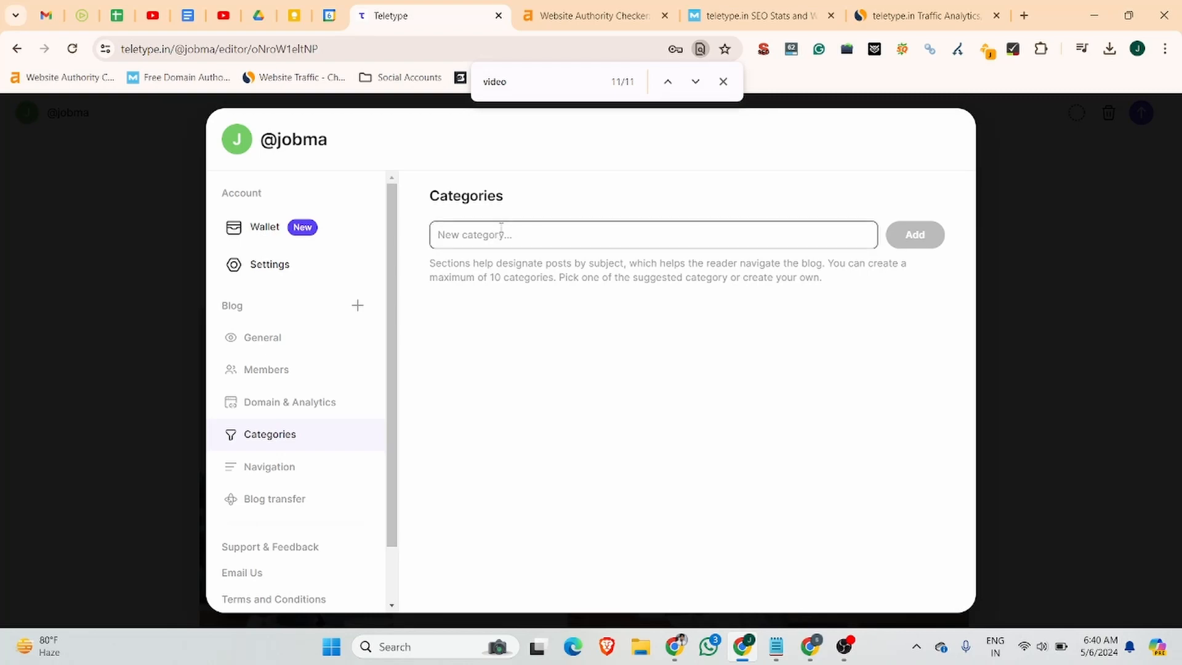
type("ideo in")
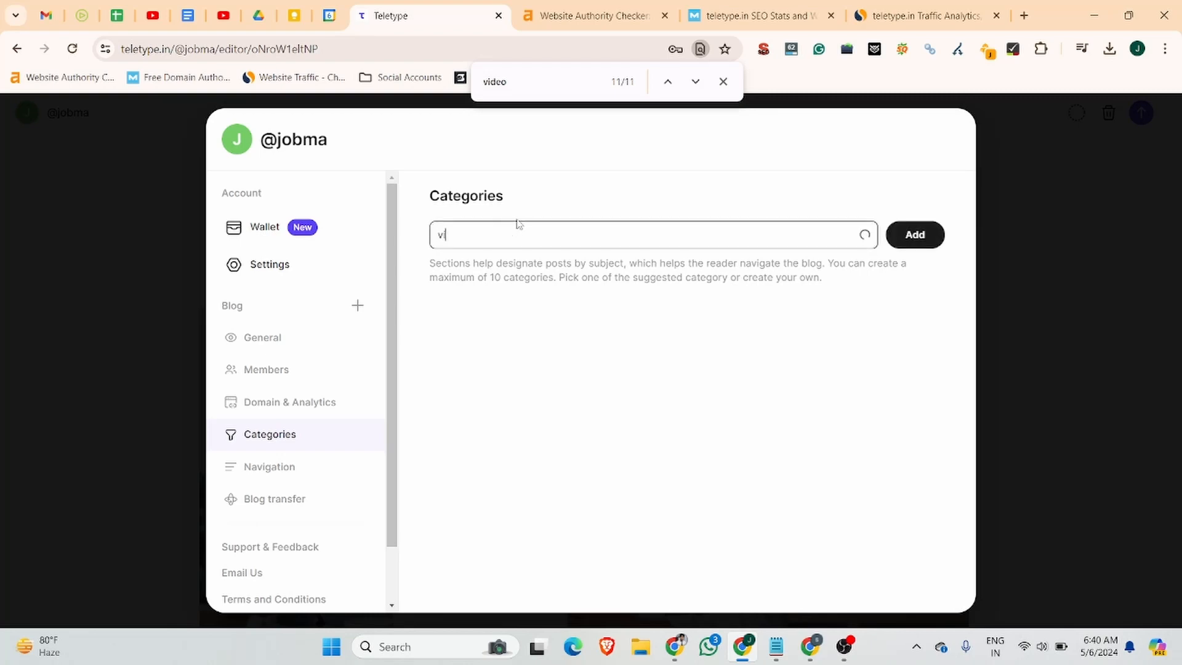
type("ter")
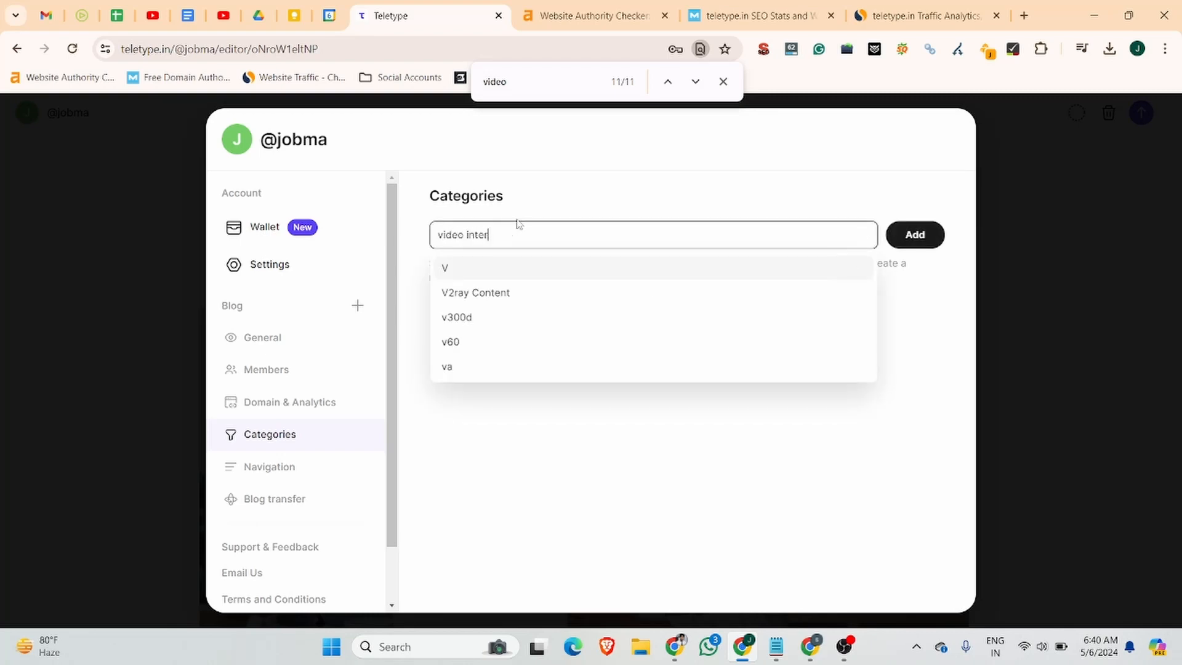
type("viewing f")
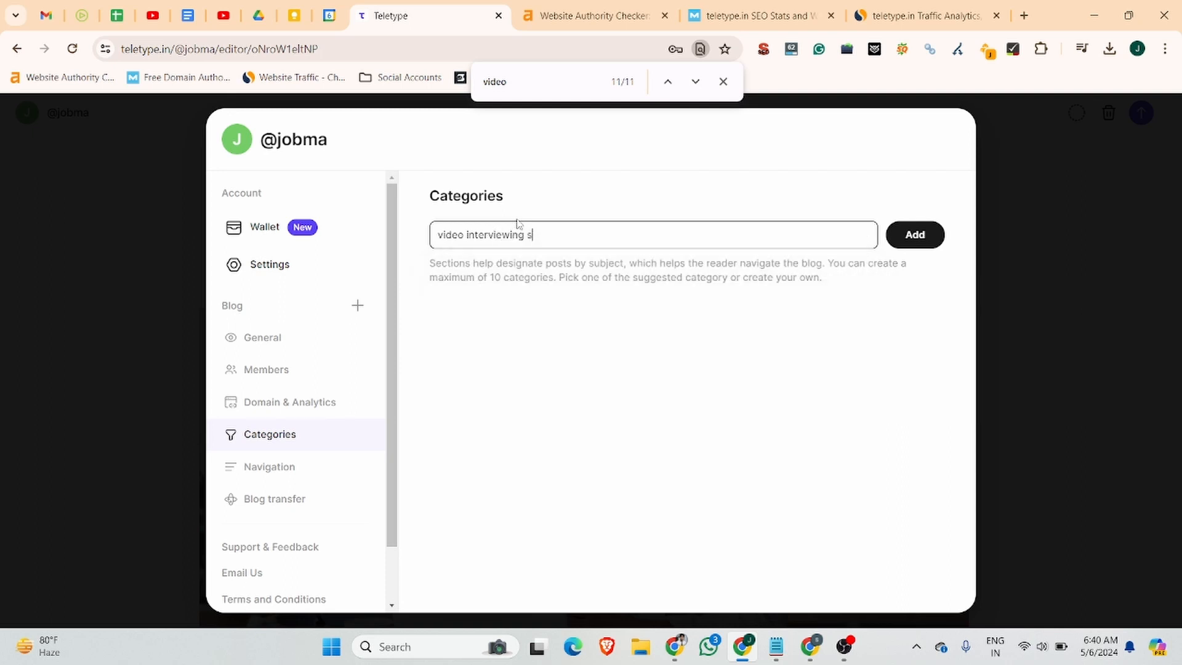
type("oftware")
left_click(926, 242)
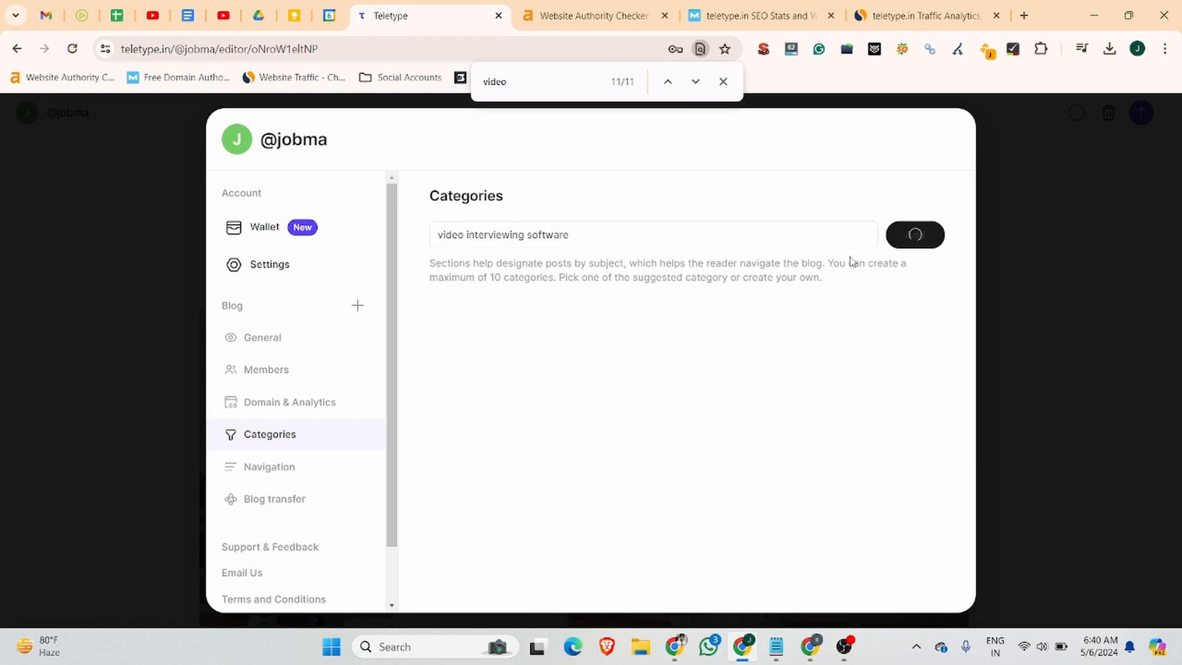
left_click(1073, 316)
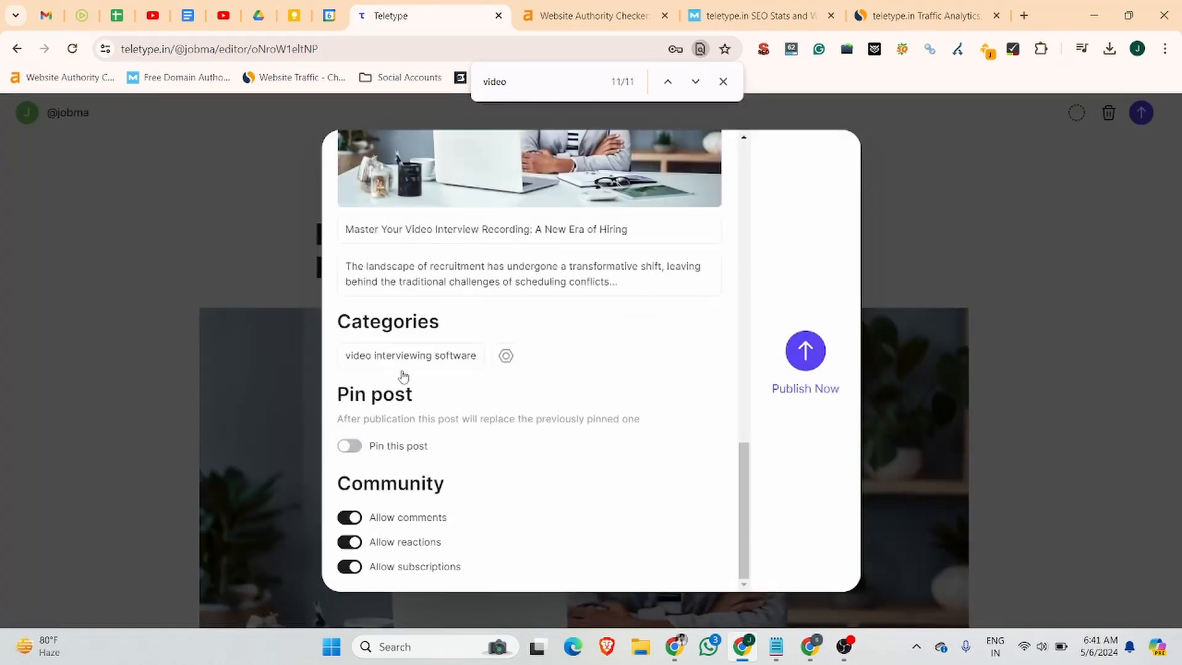
Pin the post with a pink highlight and publish it now.
left_click(352, 449)
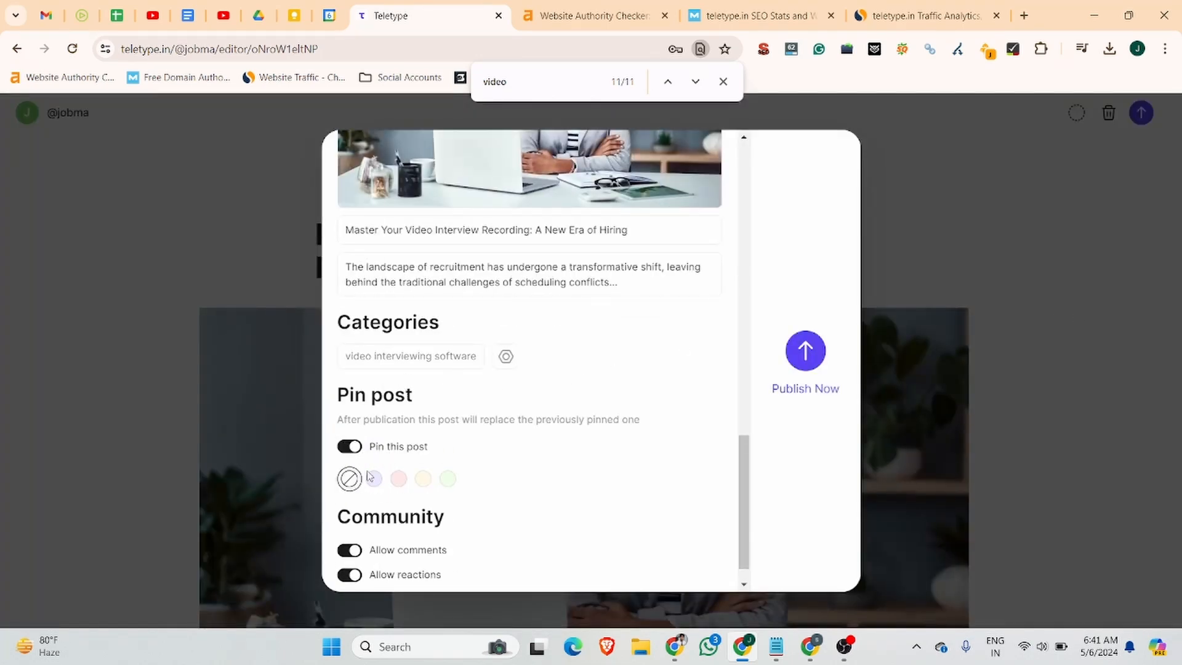
left_click(358, 449)
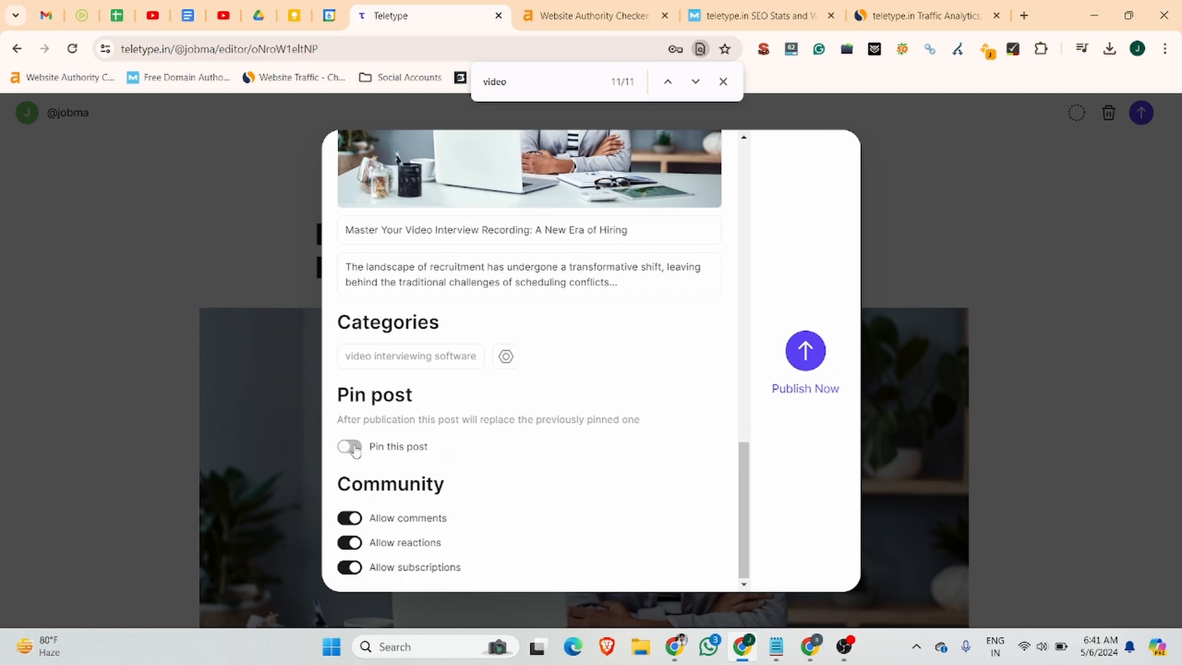
left_click(357, 450)
left_click(374, 479)
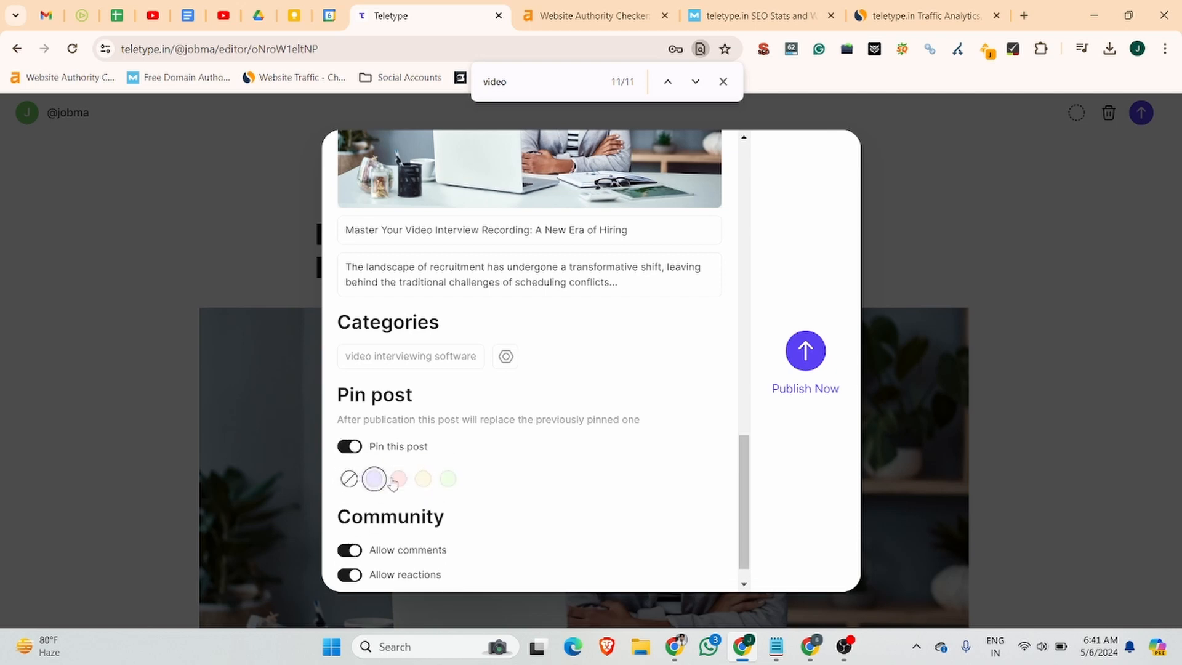
left_click(397, 479)
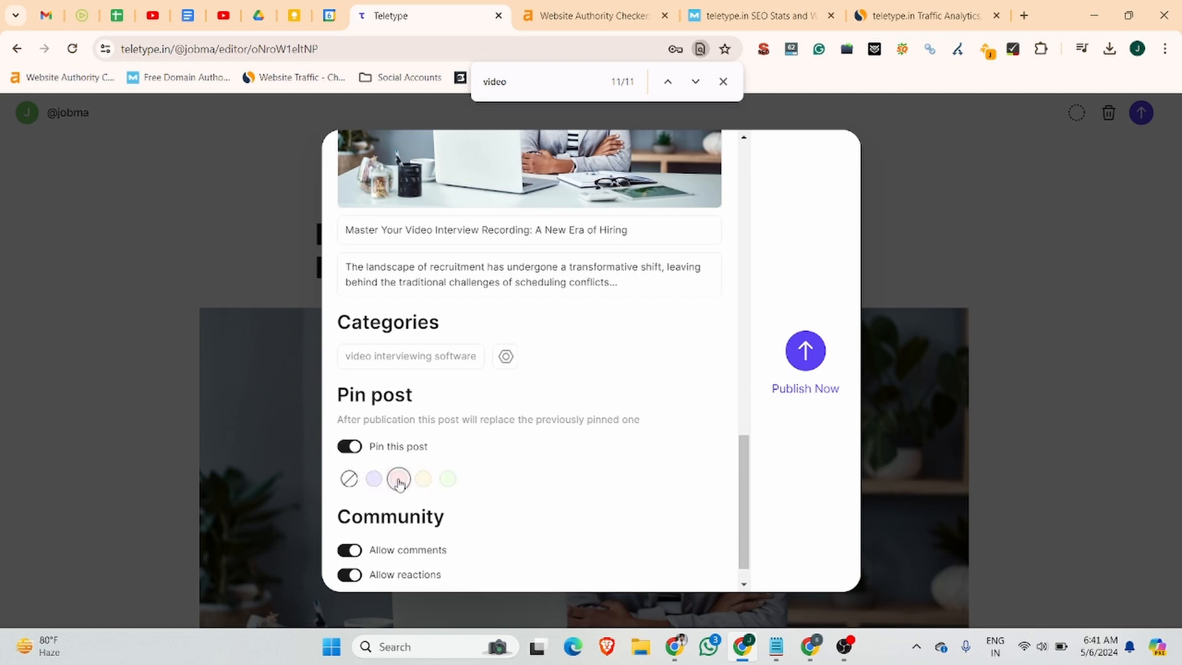
left_click(817, 355)
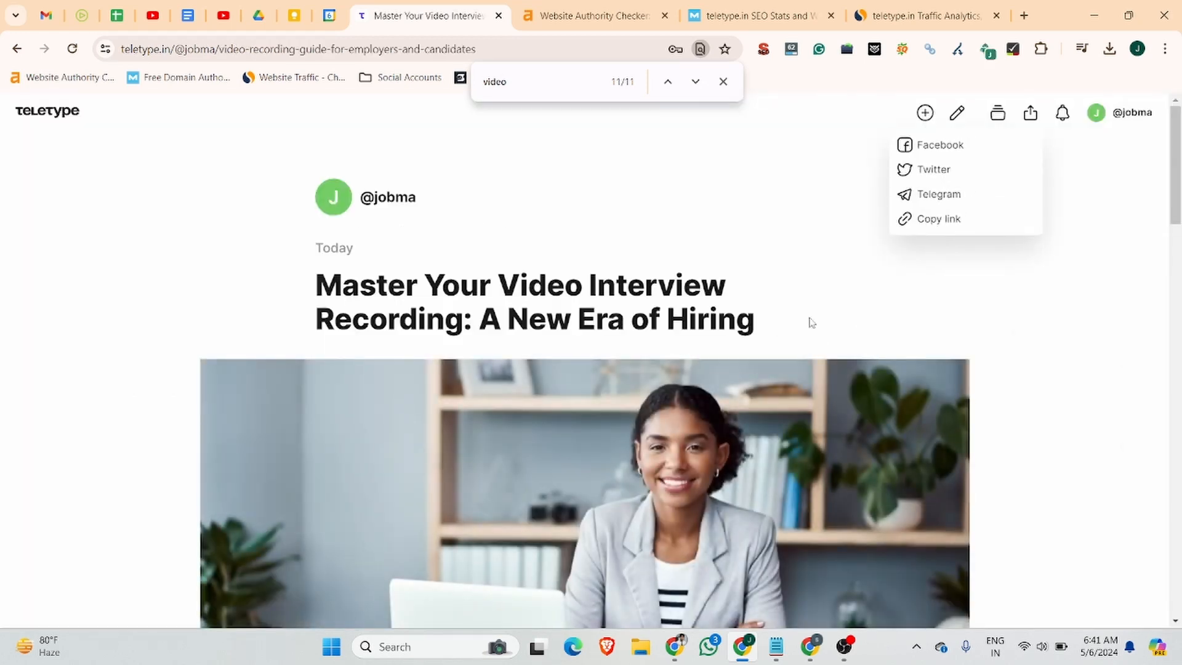
left_click(810, 323)
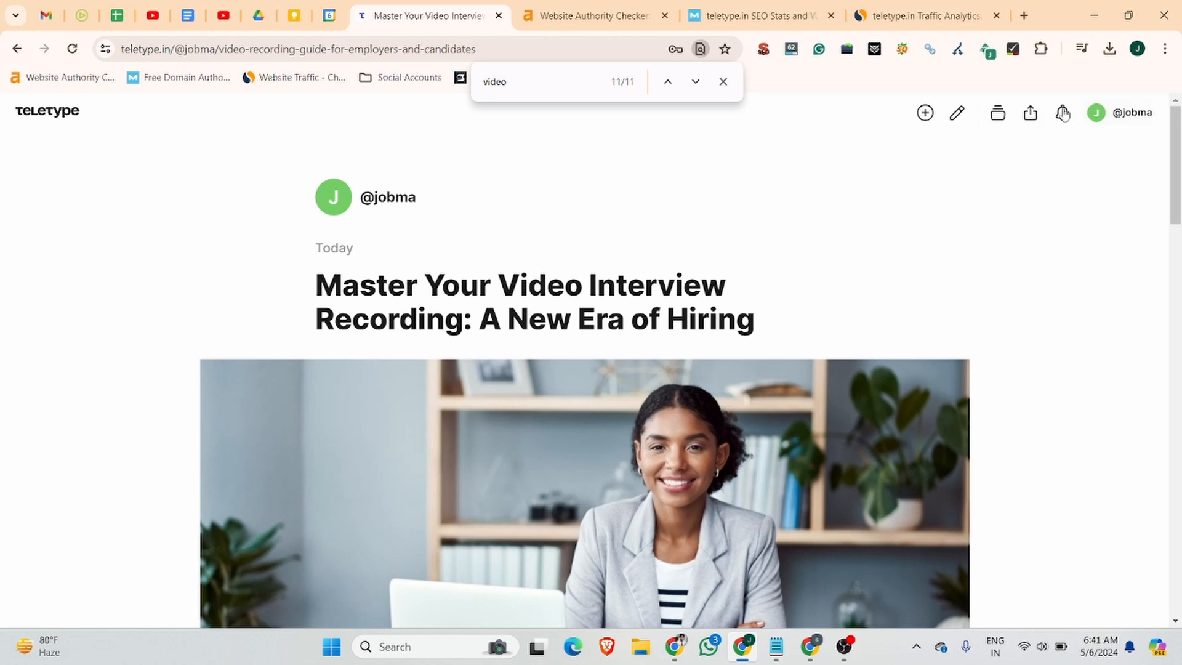
left_click(1038, 114)
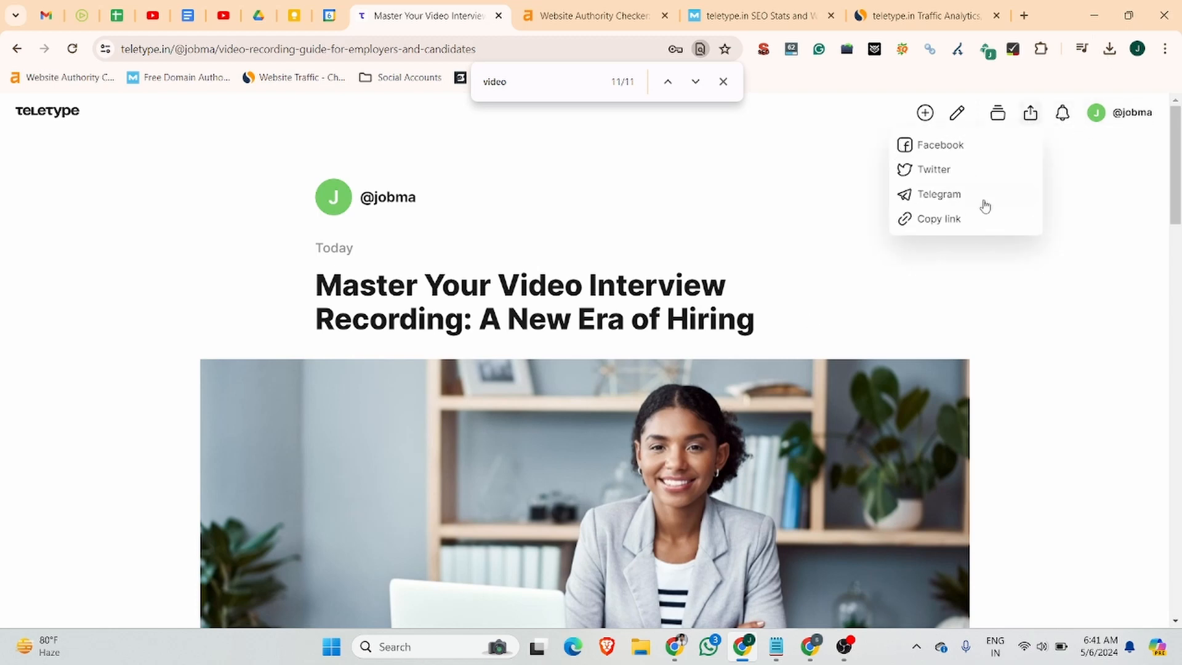
left_click(944, 229)
left_click(528, 49)
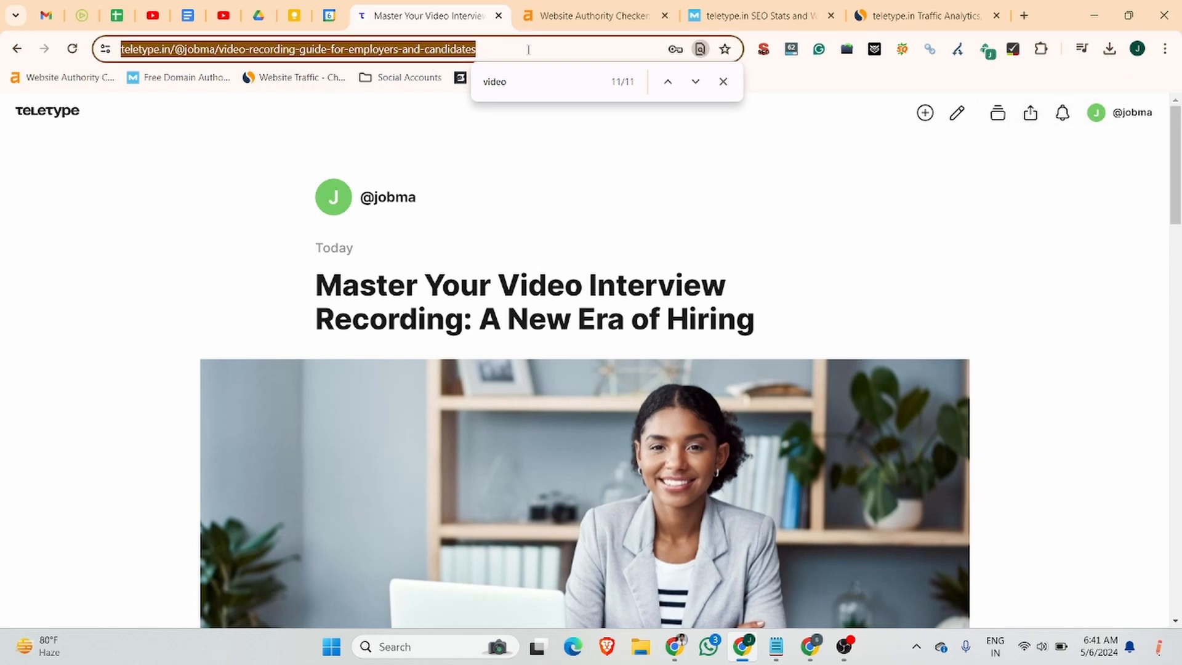
left_click(528, 49)
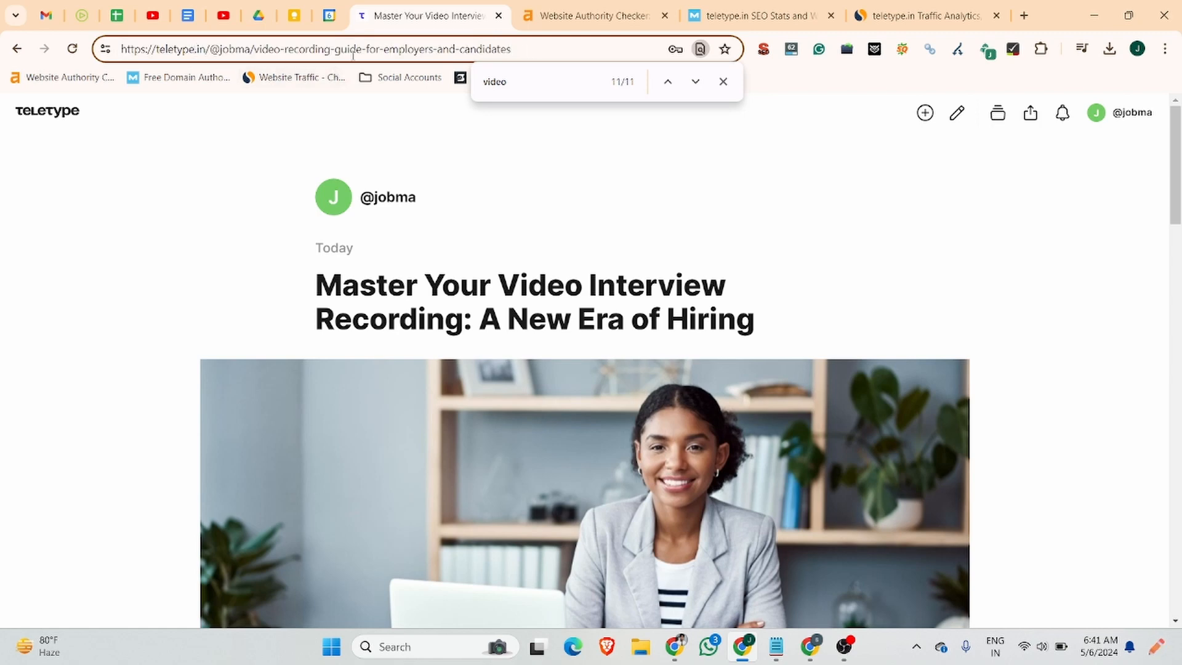
Load the copied post URL in a new incognito window.
key("ctrl+shift+n")
key("ctrl+v")
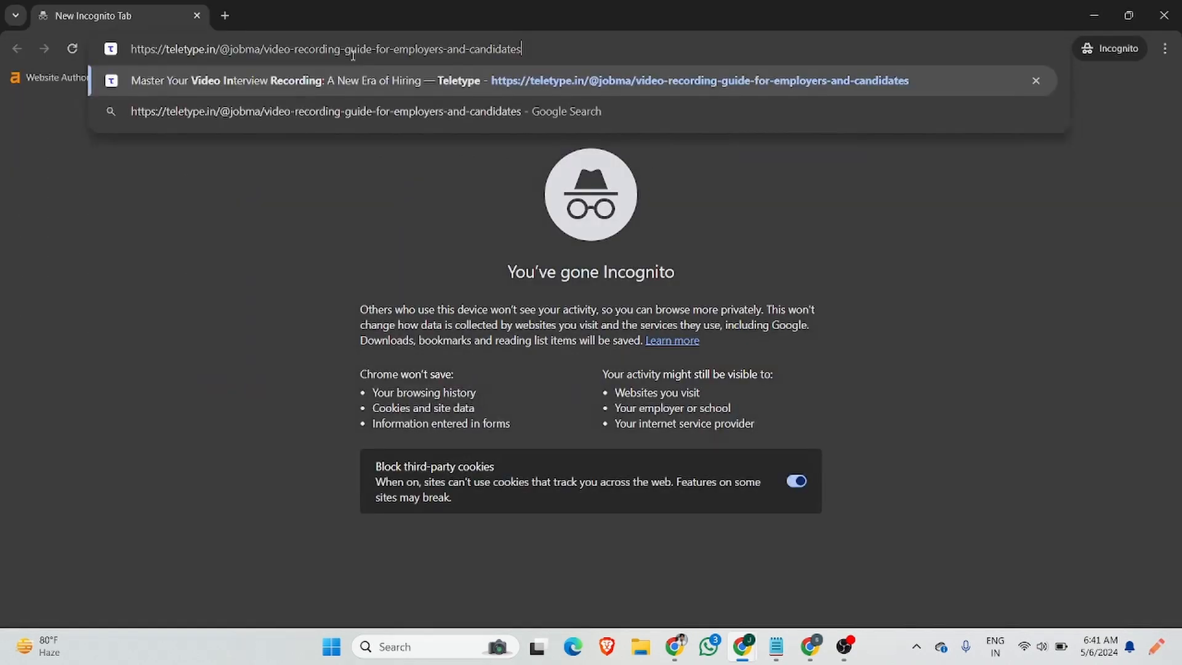
key("Return")
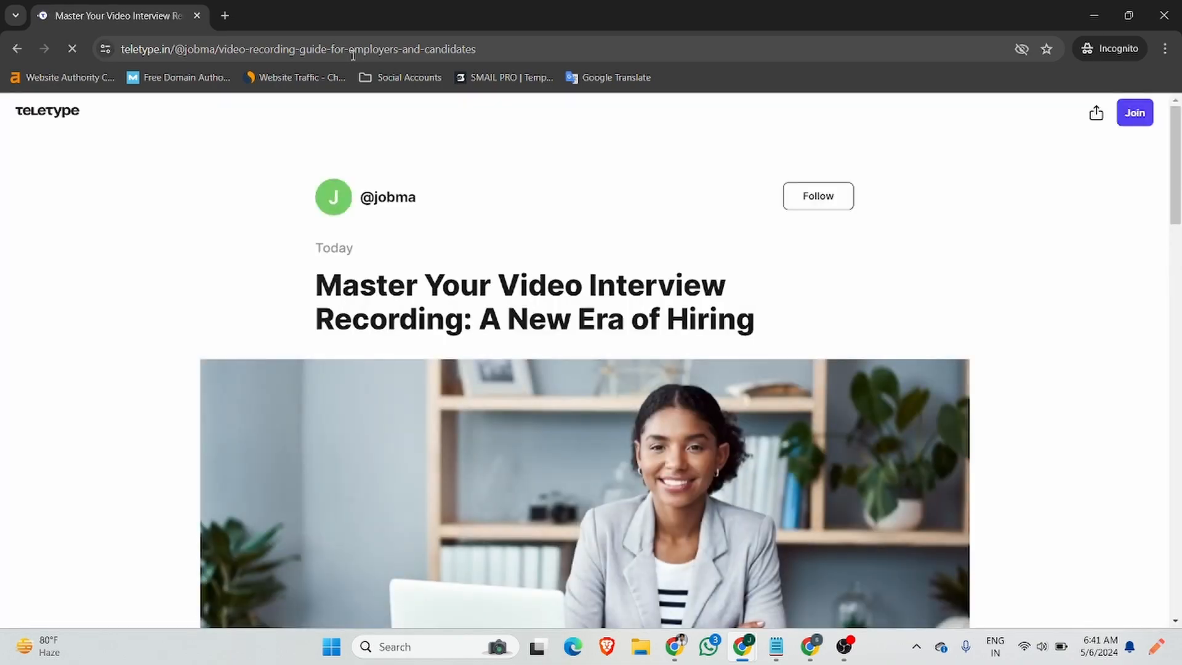
scroll(421, 145, "down", 8)
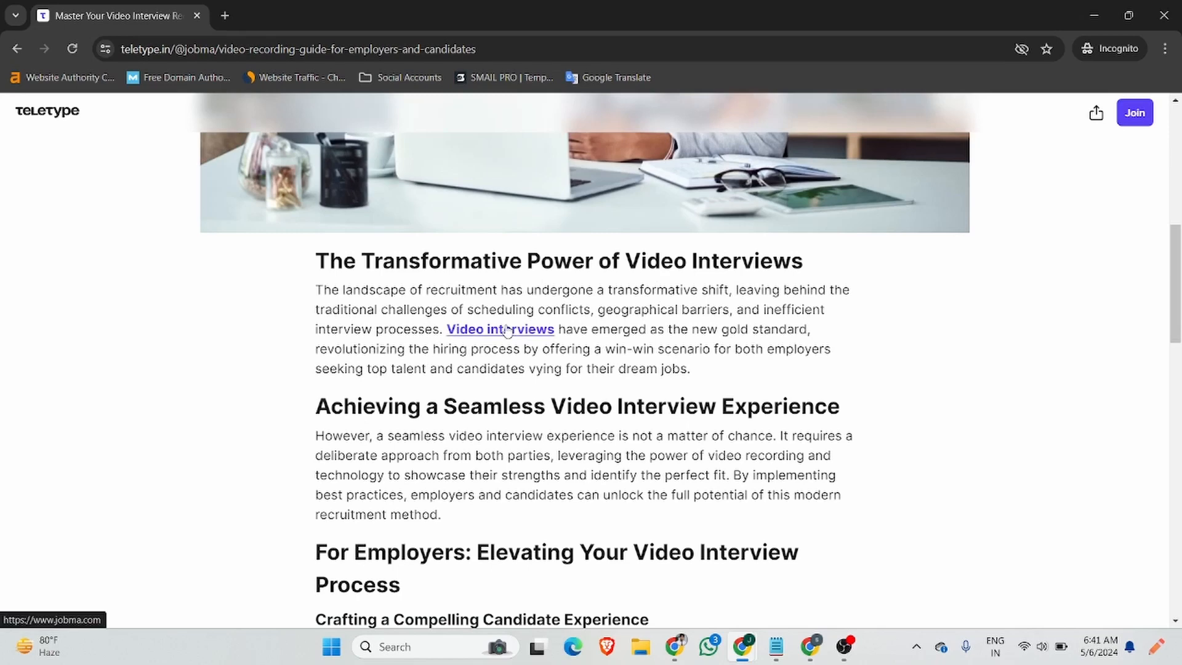
Inspect the 'Video interviews' link to confirm it is bold, then close DevTools and incognito.
right_click(509, 332)
left_click(569, 469)
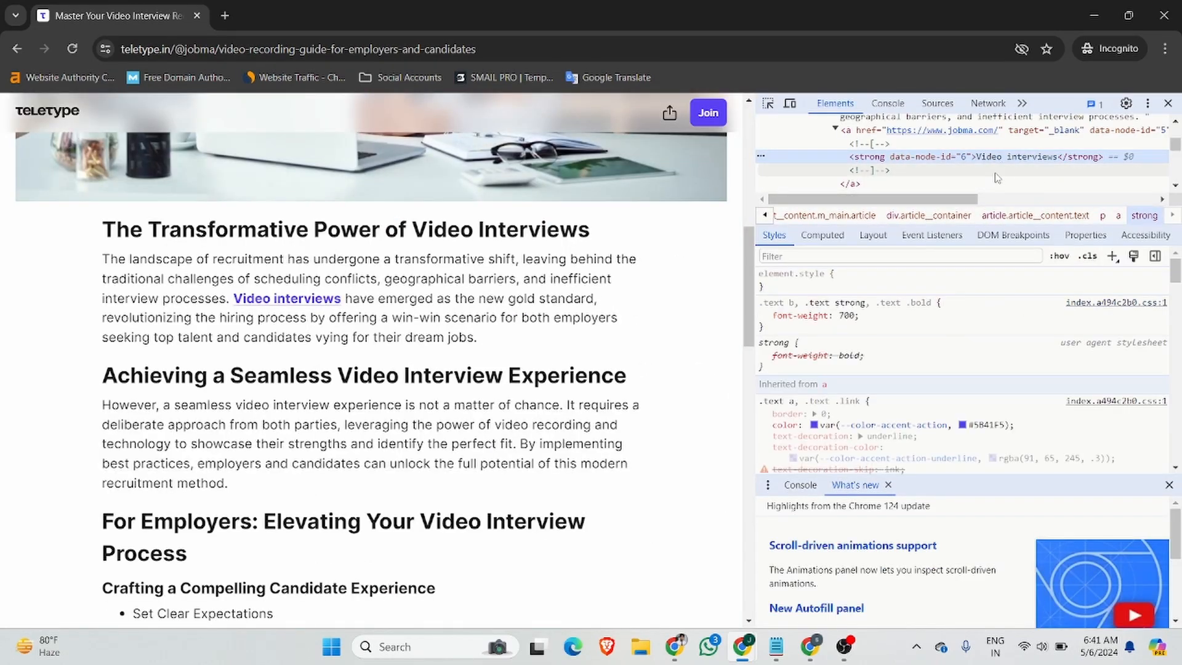
scroll(996, 177, "up", 2)
scroll(996, 176, "down", 2)
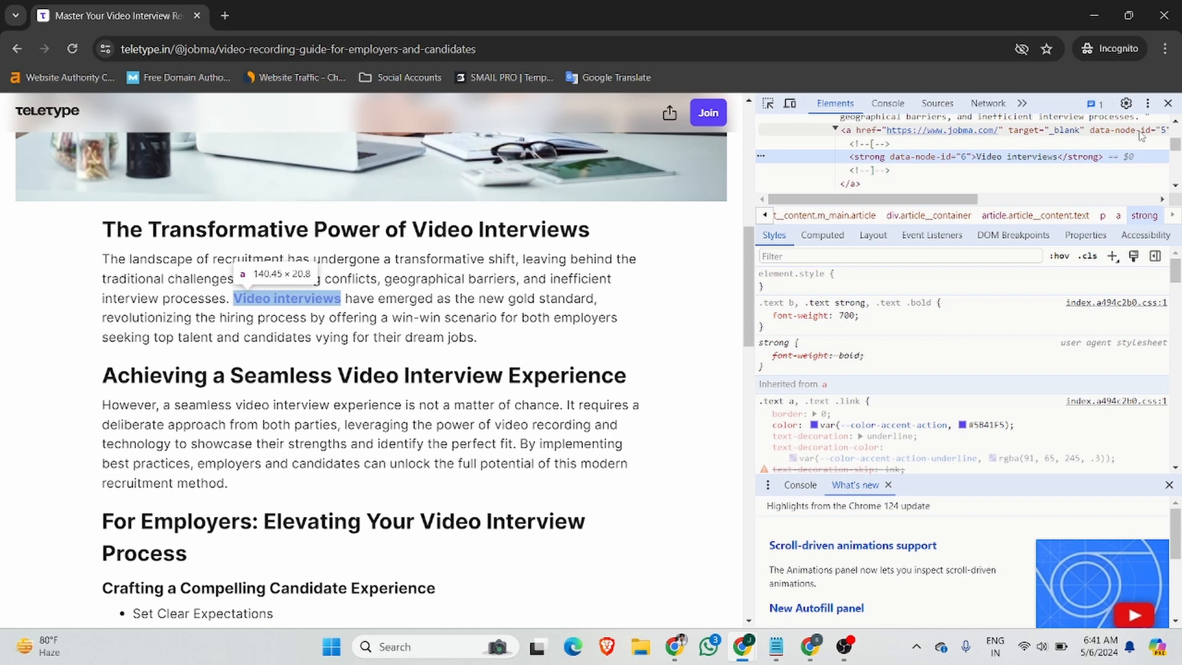
left_click(1168, 103)
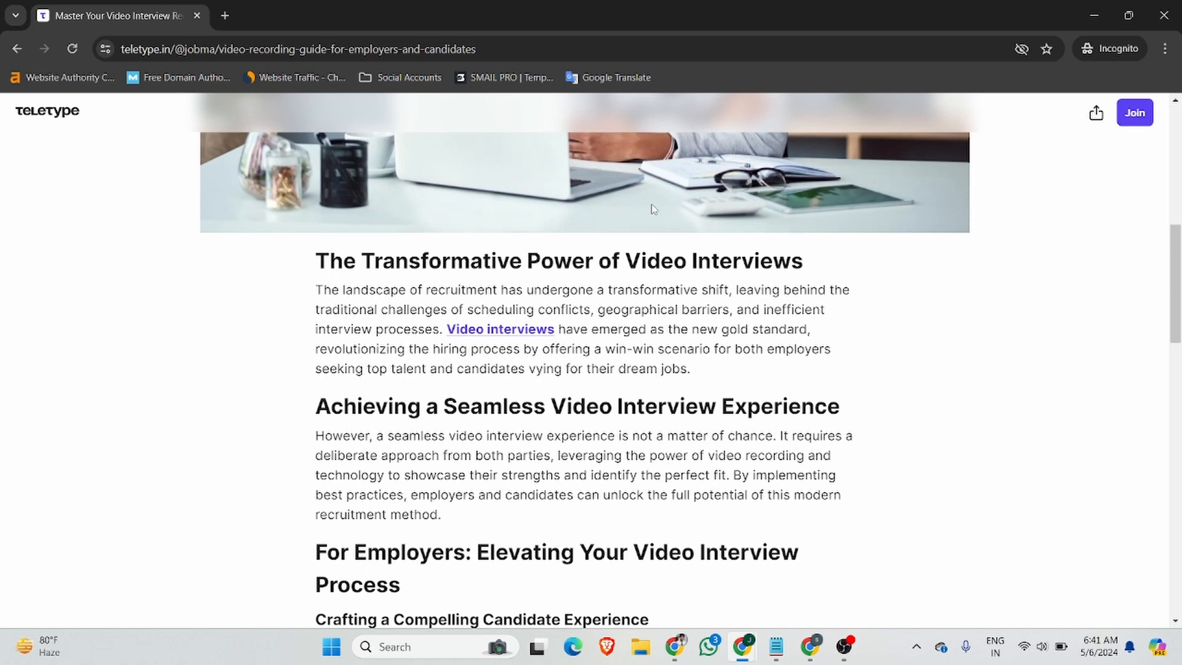
left_click(1163, 16)
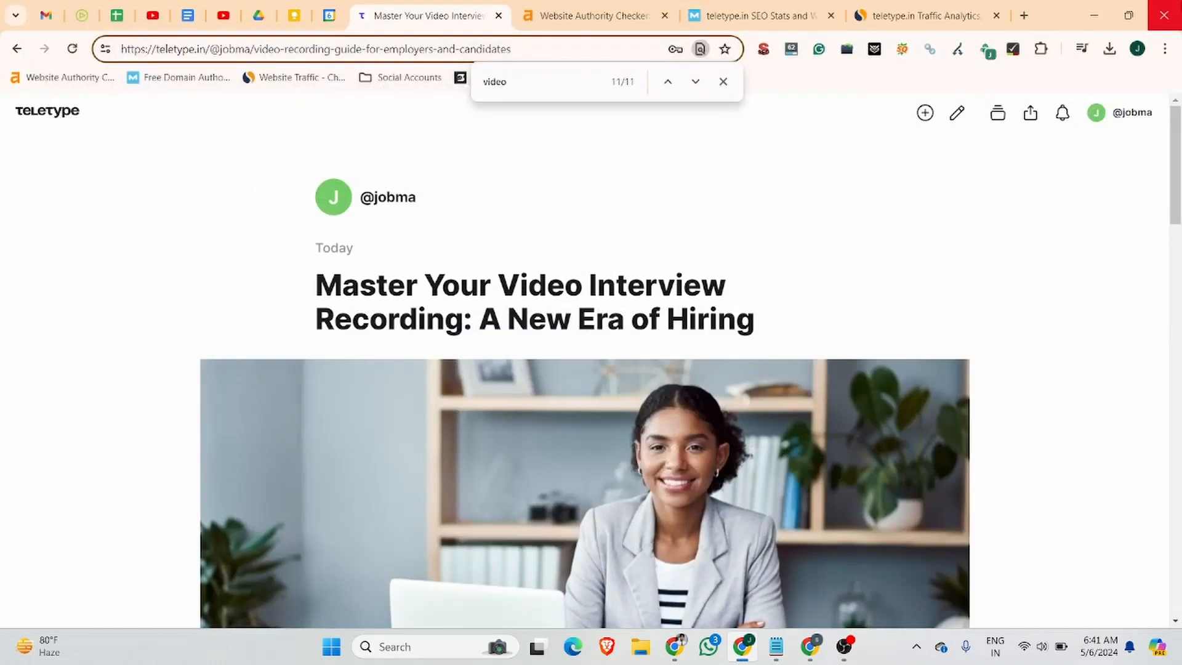